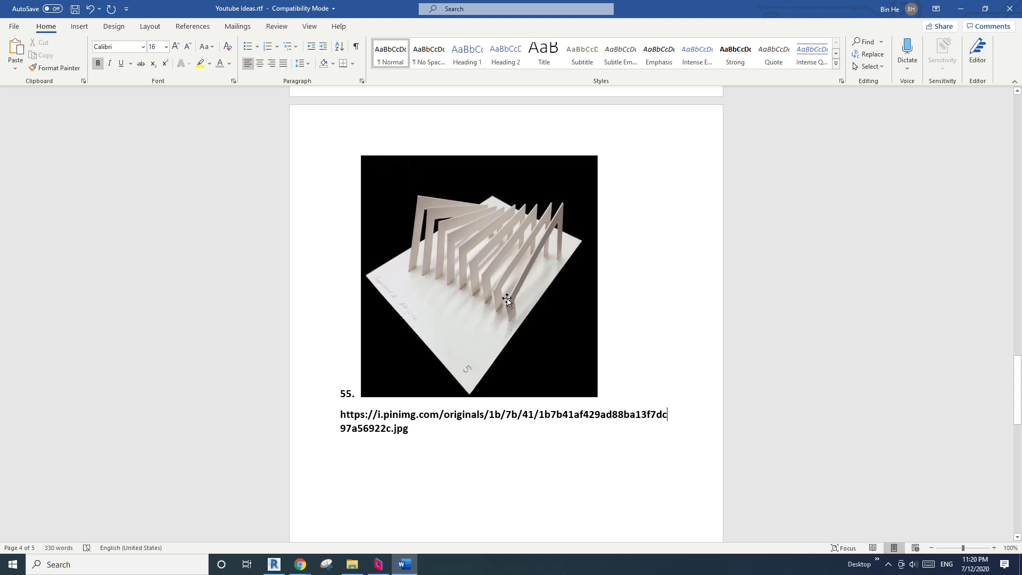
Step: Switch to Revit and create a new family from the Metric Generic Model Adaptive.rft template
left_click(275, 565)
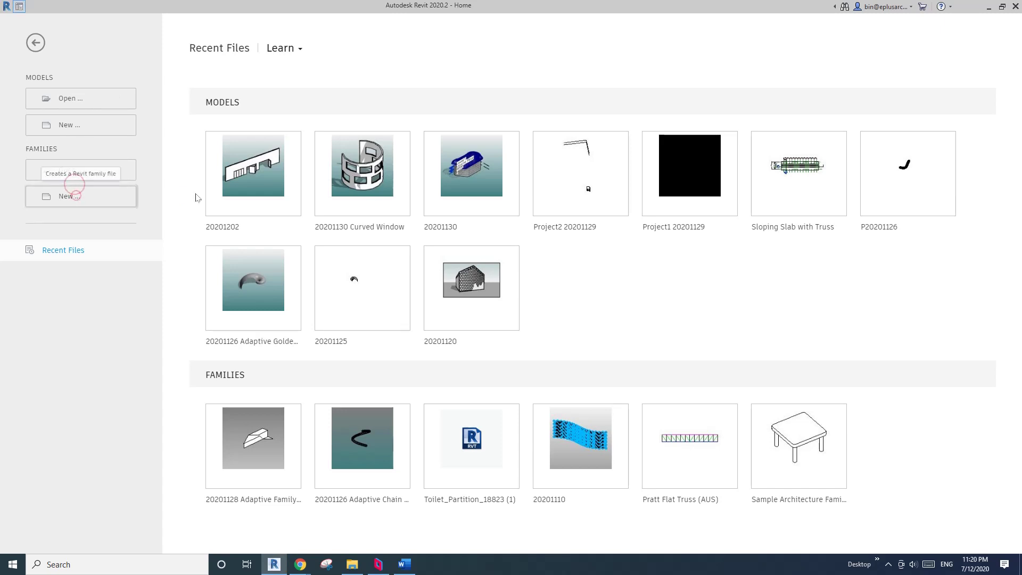
left_click(631, 196)
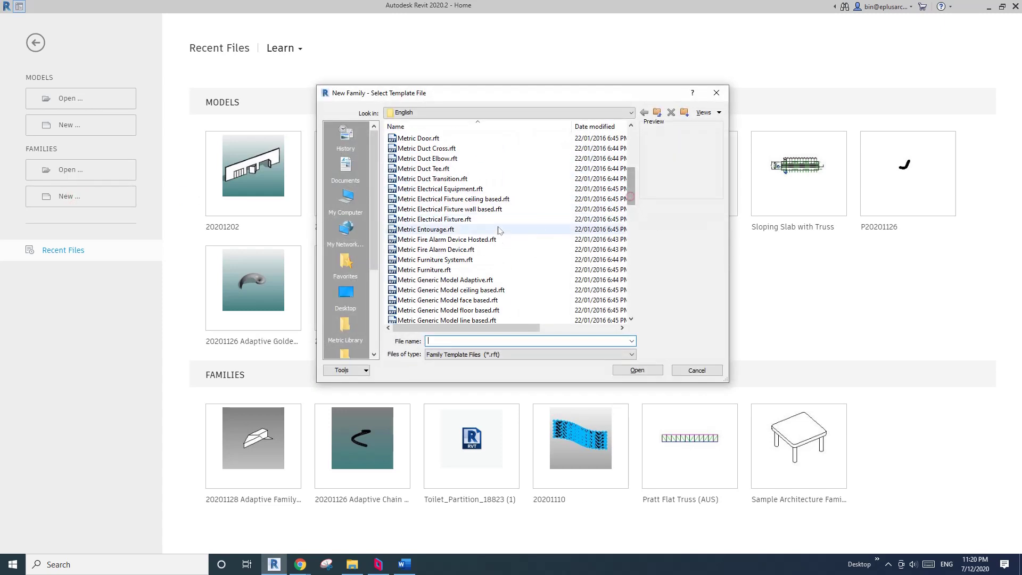
left_click(489, 282)
left_click(638, 370)
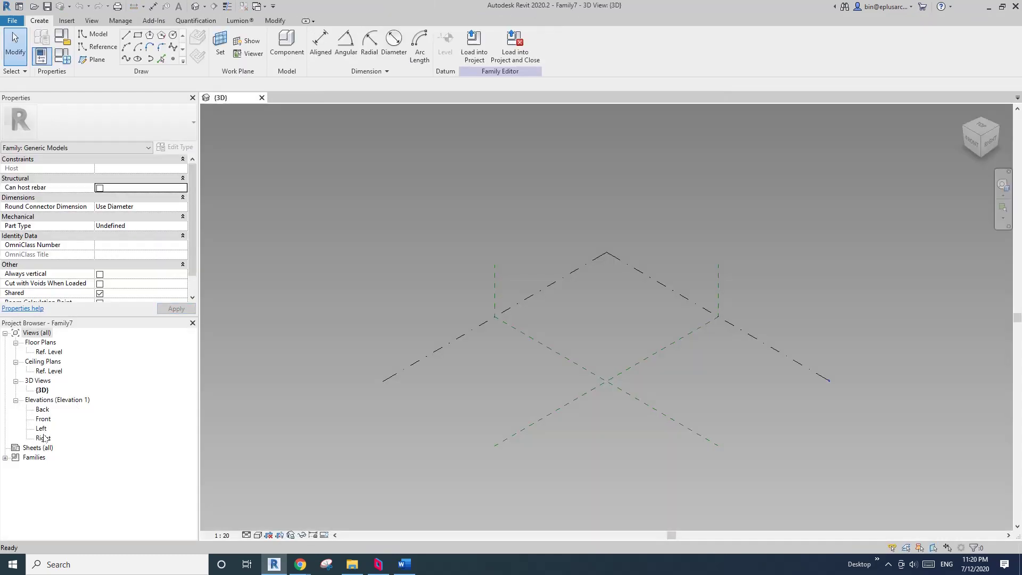
Step: In the Ref. Level floor plan, place a reference point and copy it horizontally about 11400 mm across the vertical reference plane
double_click(48, 352)
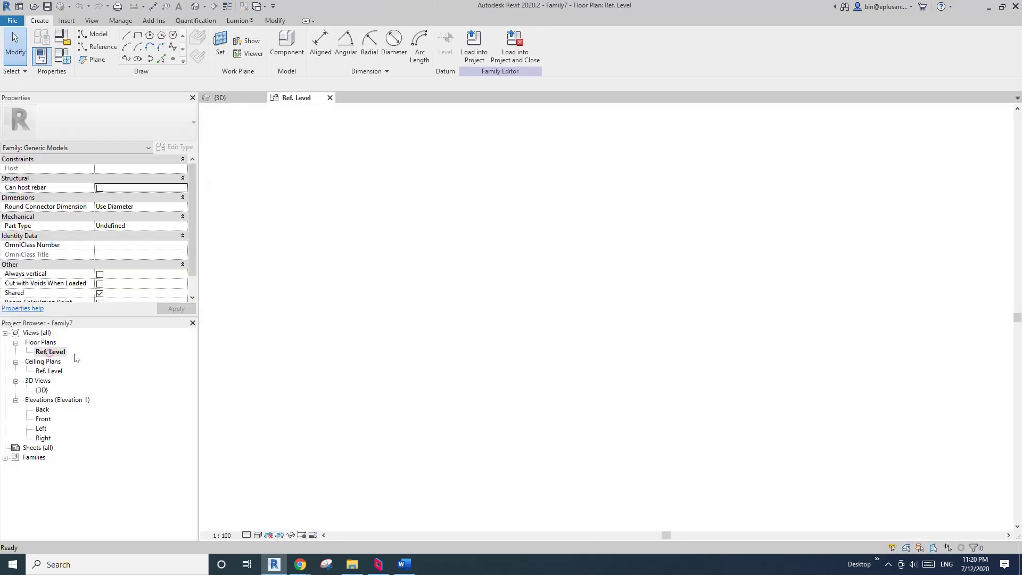
left_click(174, 59)
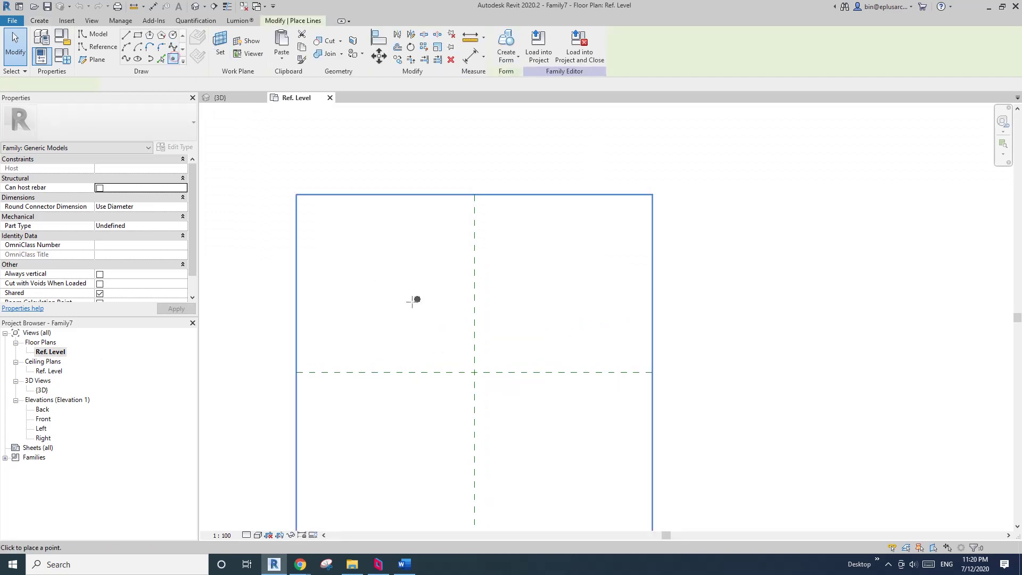
key("Escape")
key("Escape")
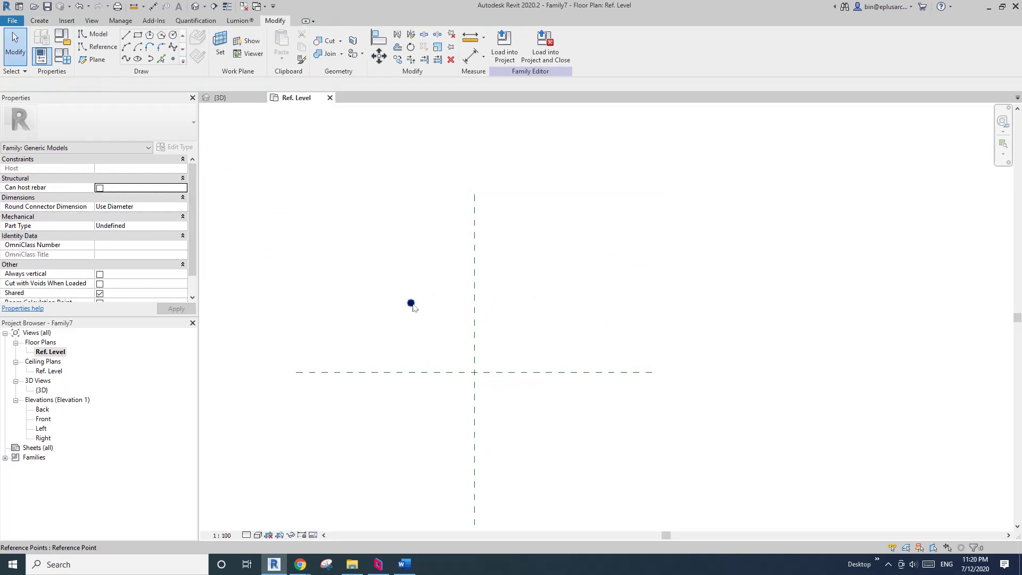
left_click(411, 303)
left_click(537, 321)
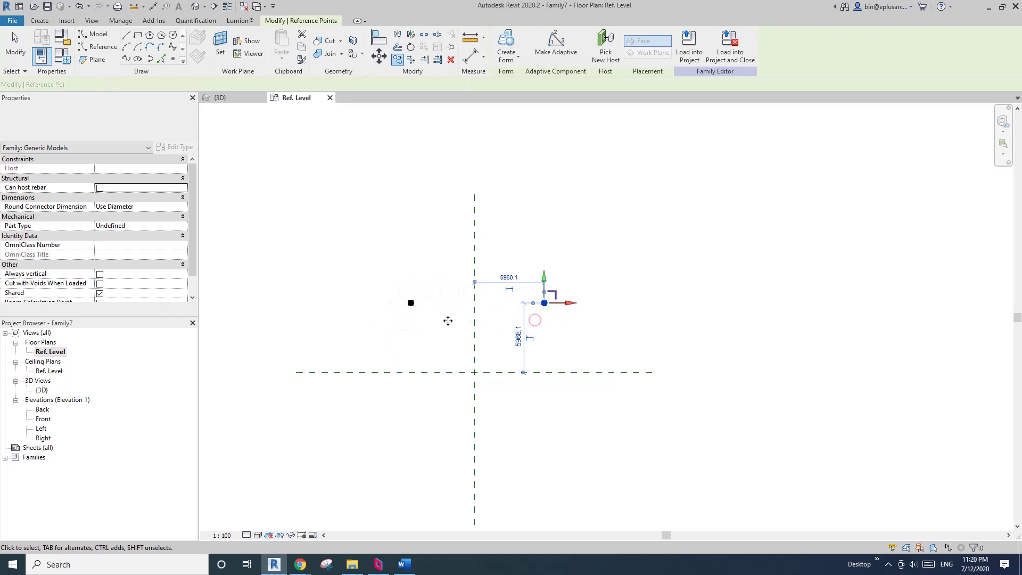
key("Escape")
Step: In the Front elevation, copy both reference points about 5000 mm straight up from the Ref. Level
double_click(43, 420)
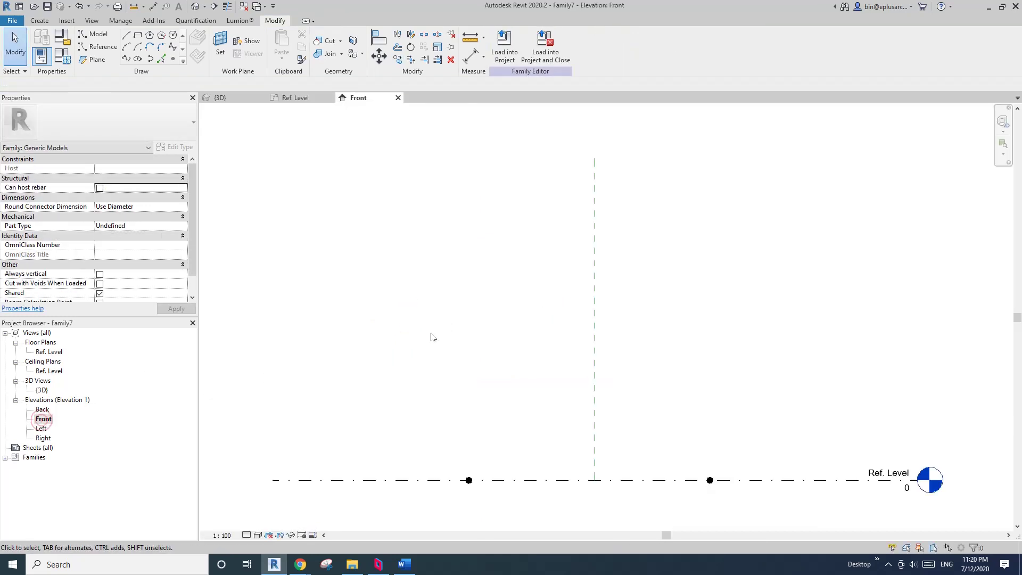
middle_click_drag(506, 484, 428, 361)
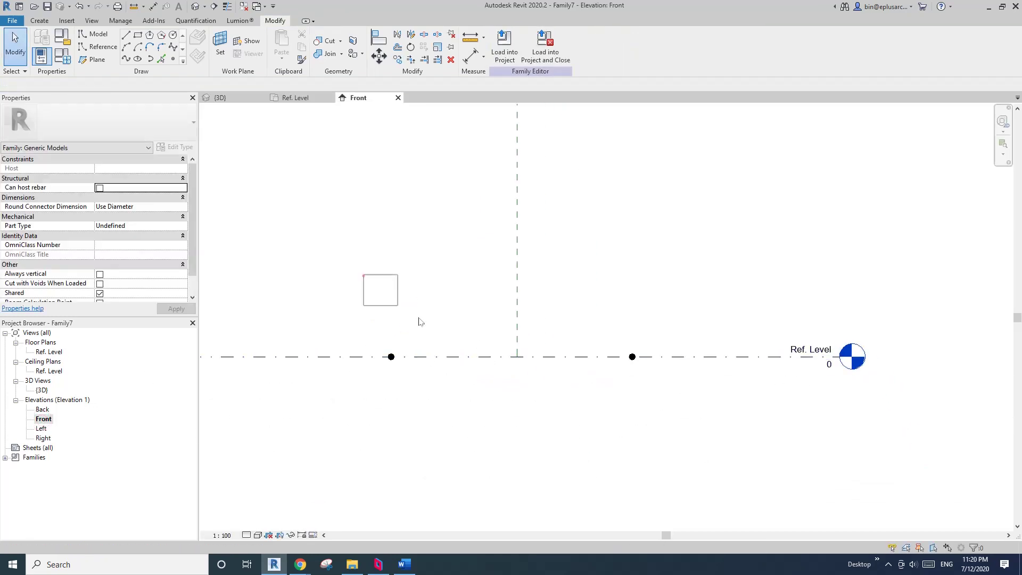
left_click_drag(418, 317, 702, 405)
key("c")
key("o")
left_click(640, 319)
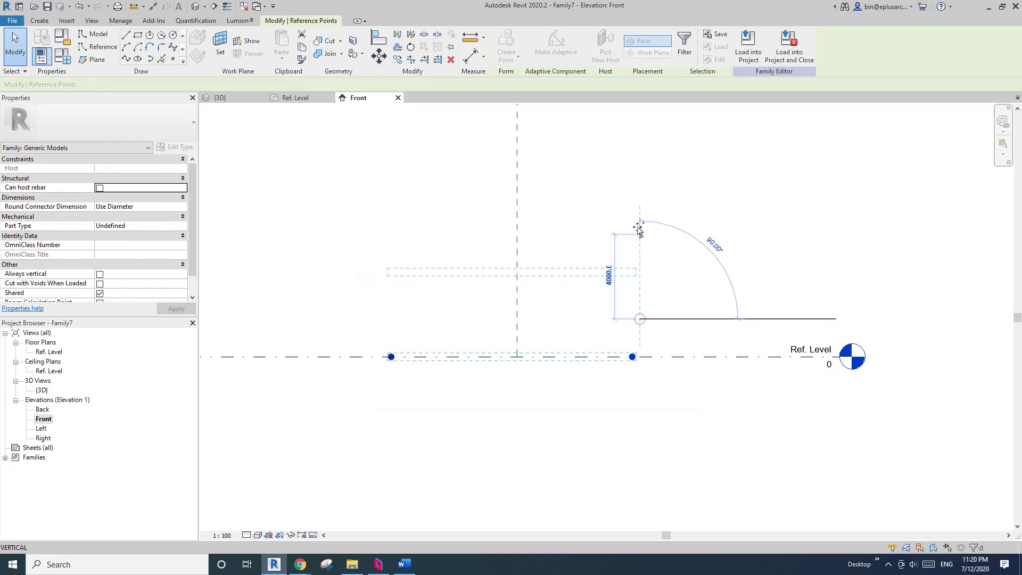
left_click(640, 213)
left_click(410, 239)
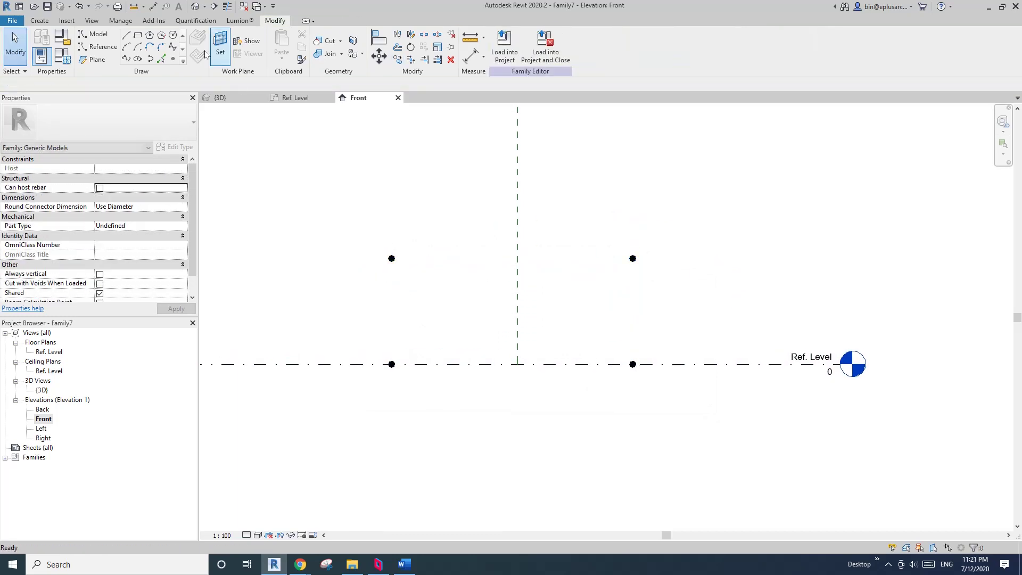
Step: In the 3D view, make all four reference points adaptive
left_click(192, 7)
middle_click_drag(525, 306, 681, 315, "shift")
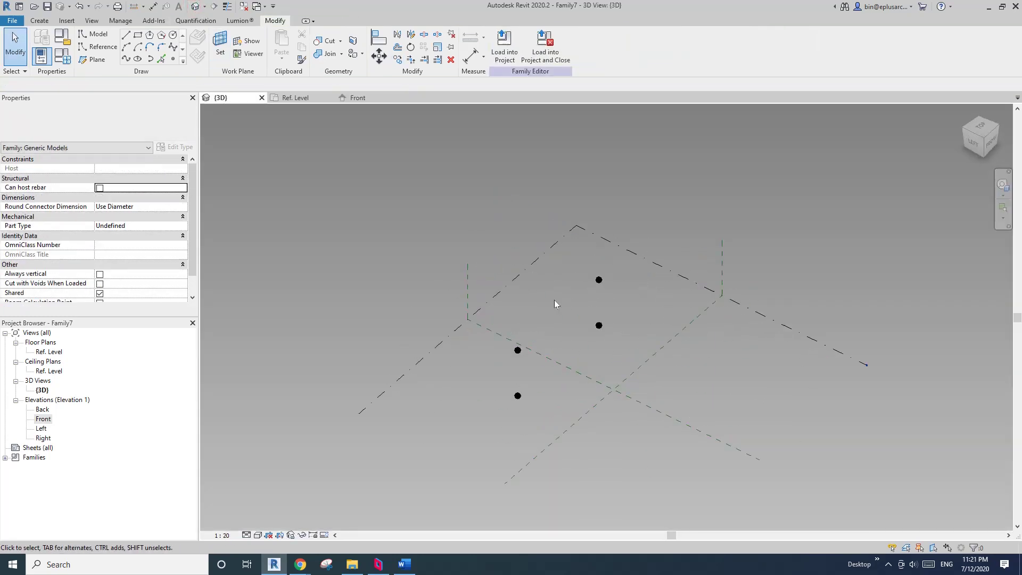
scroll(680, 324, "up", 1)
left_click_drag(447, 214, 677, 449)
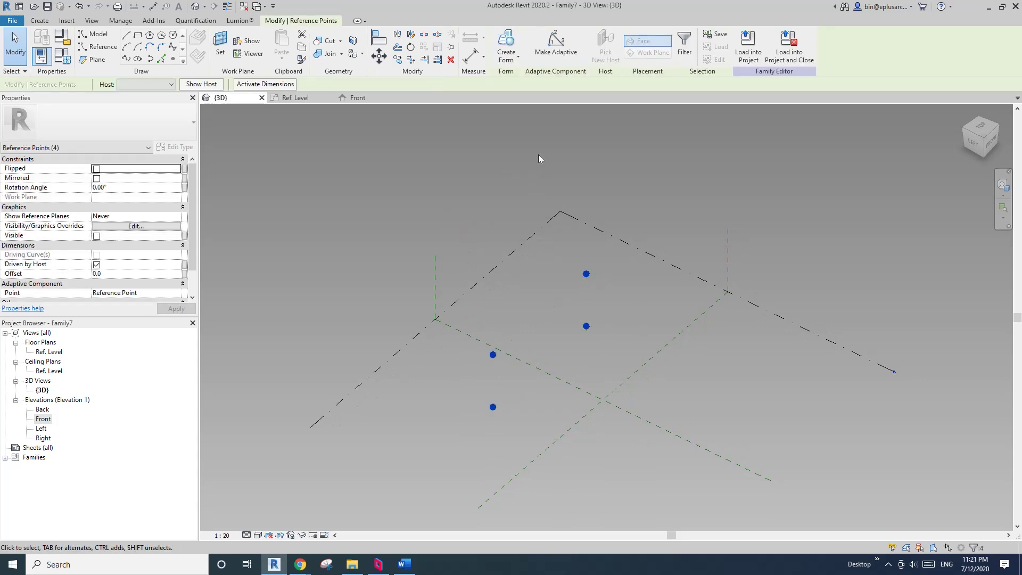
left_click(562, 59)
middle_click_drag(584, 326, 474, 406, "shift")
key("Escape")
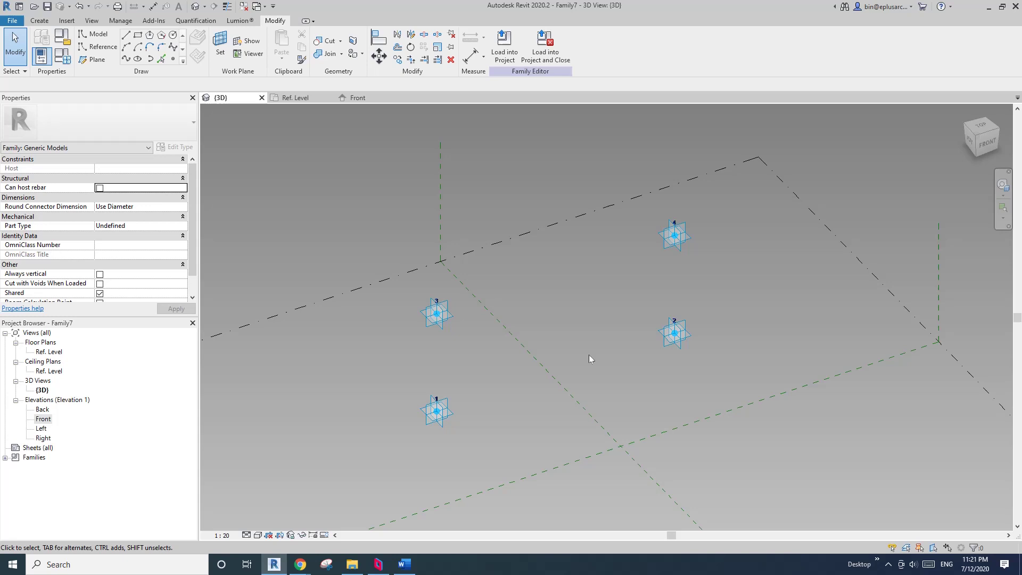
Step: Renumber the adaptive points so the upper pair is 2 and 3, running in sequence around the frame
middle_click_drag(549, 371, 547, 371)
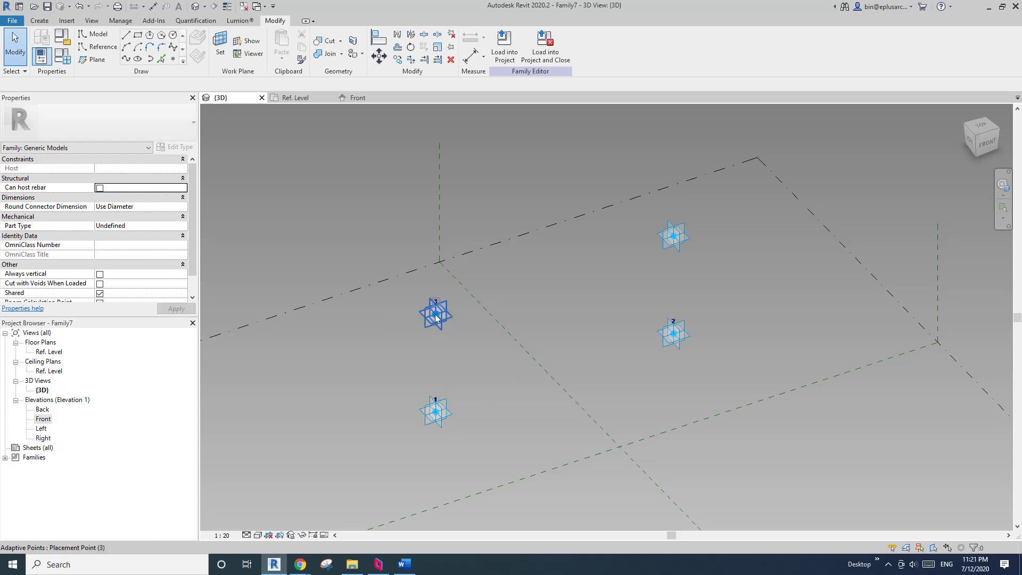
left_click(436, 303)
type("2")
key("Return")
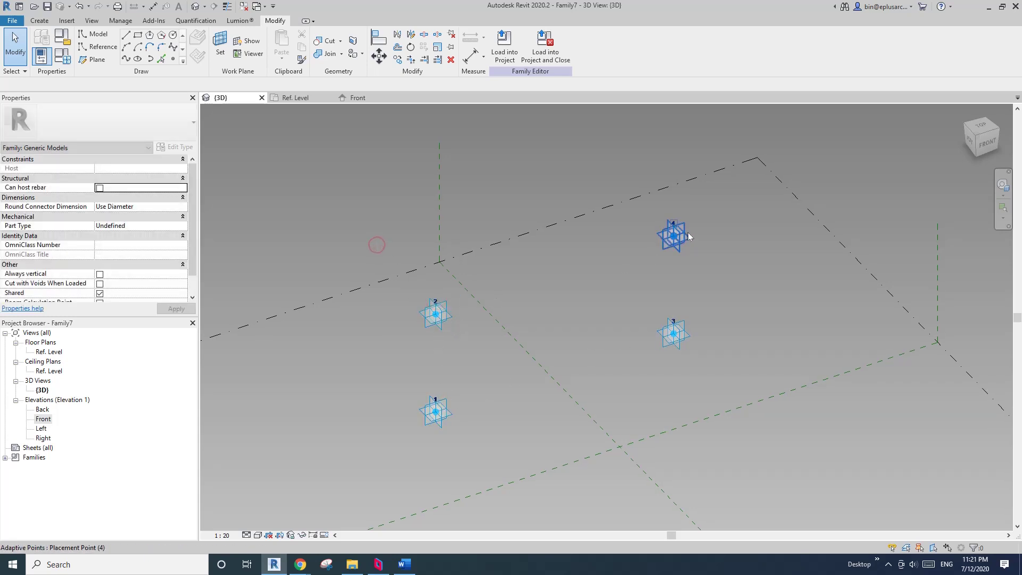
left_click(674, 223)
type("3")
key("Return")
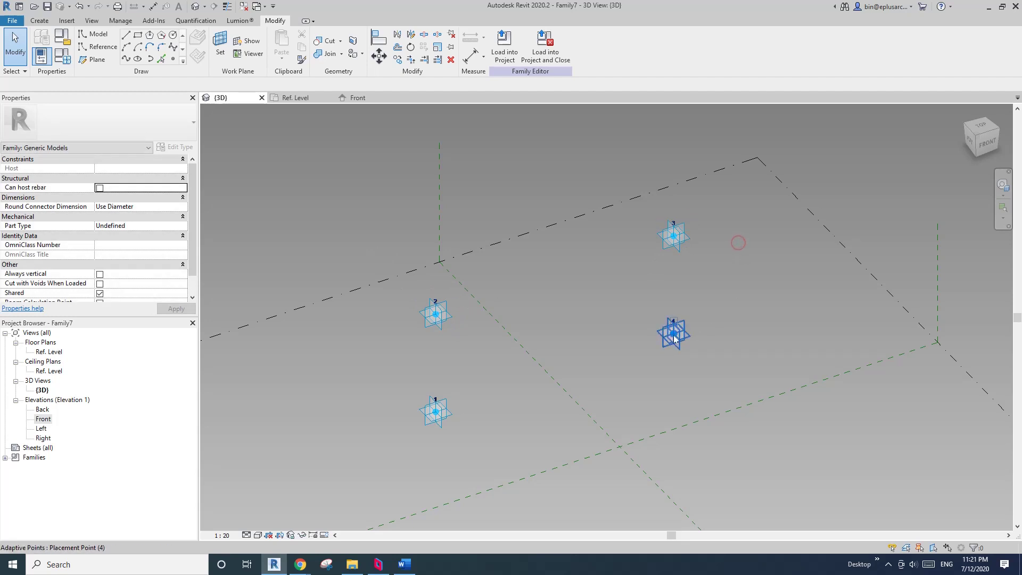
Step: Join adaptive points 1–2, 2–3 and 3–4 with Spline Through Points and turn each line into a reference line
middle_click_drag(738, 238, 480, 346, "shift")
left_click_drag(434, 248, 519, 405)
left_click(126, 60)
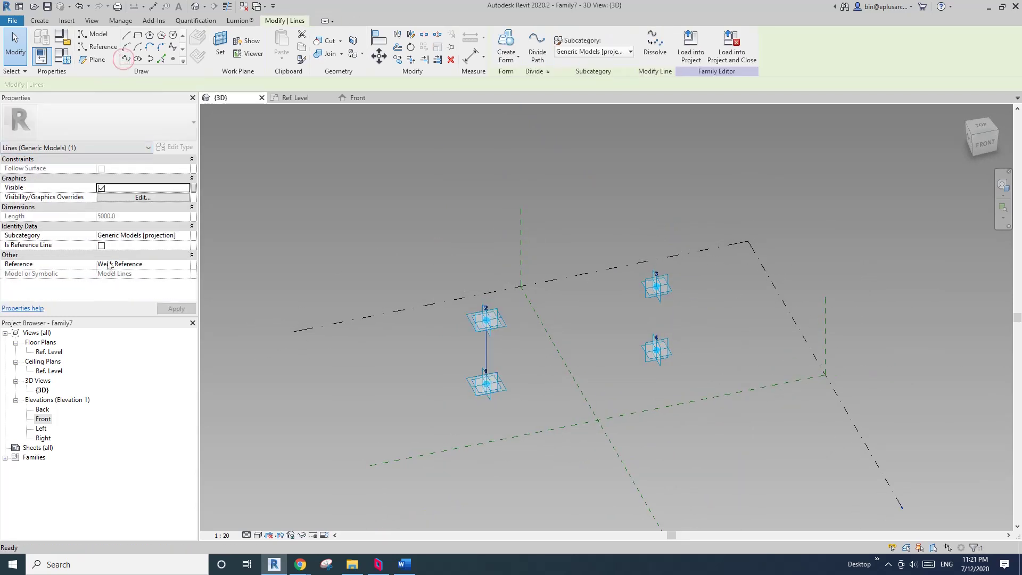
left_click_drag(395, 217, 670, 342)
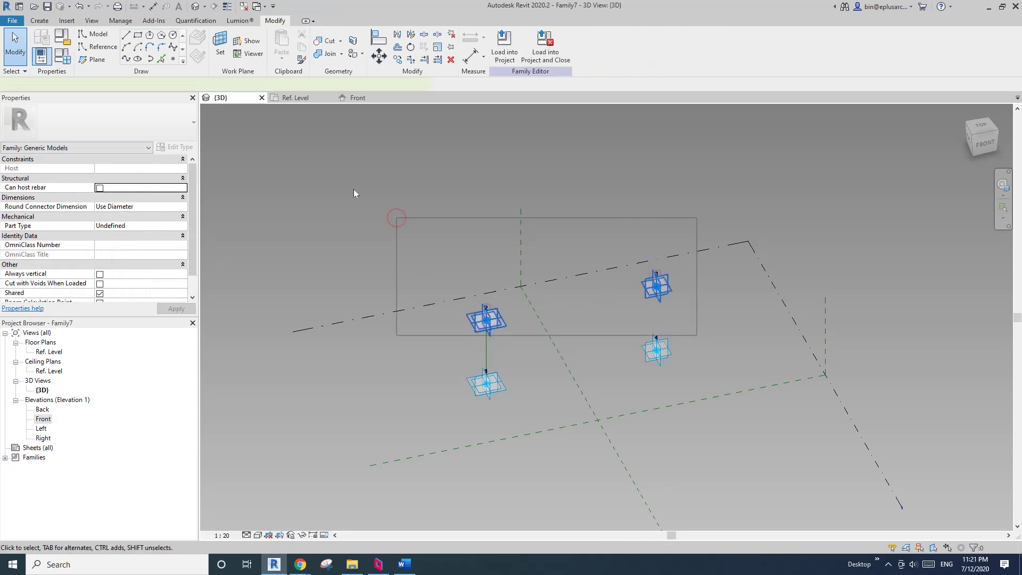
left_click(127, 59)
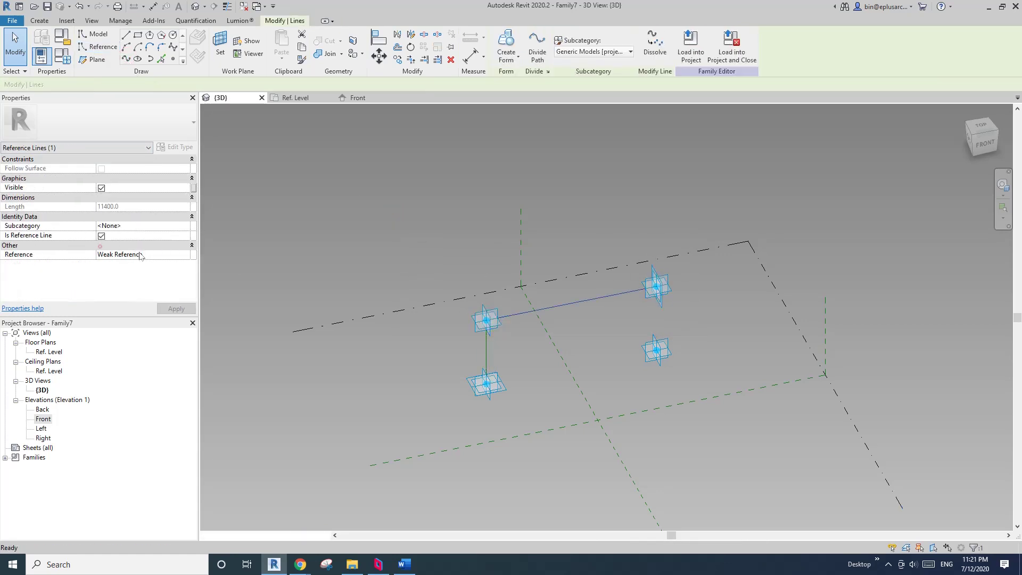
left_click_drag(602, 194, 718, 371)
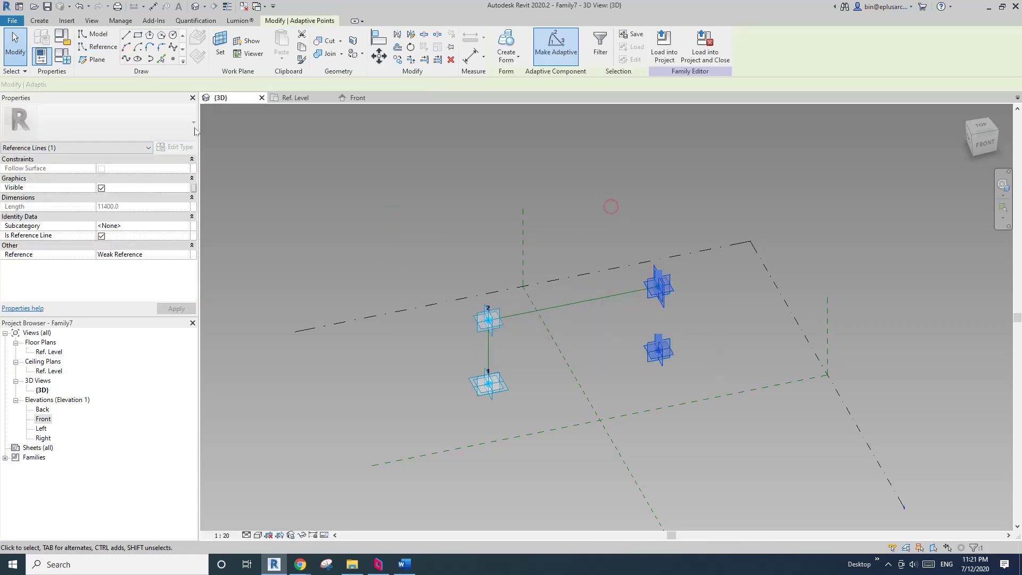
left_click(126, 59)
left_click(102, 246)
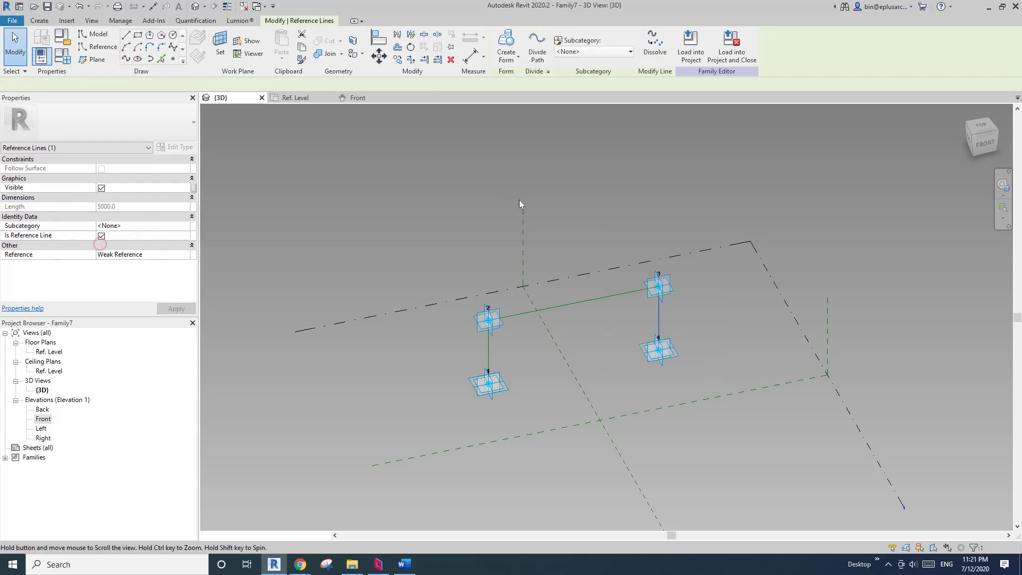
key("Escape")
Step: Place a reference point on the upper reference line between adaptive points 2 and 3
middle_click_drag(573, 296, 596, 305, "shift")
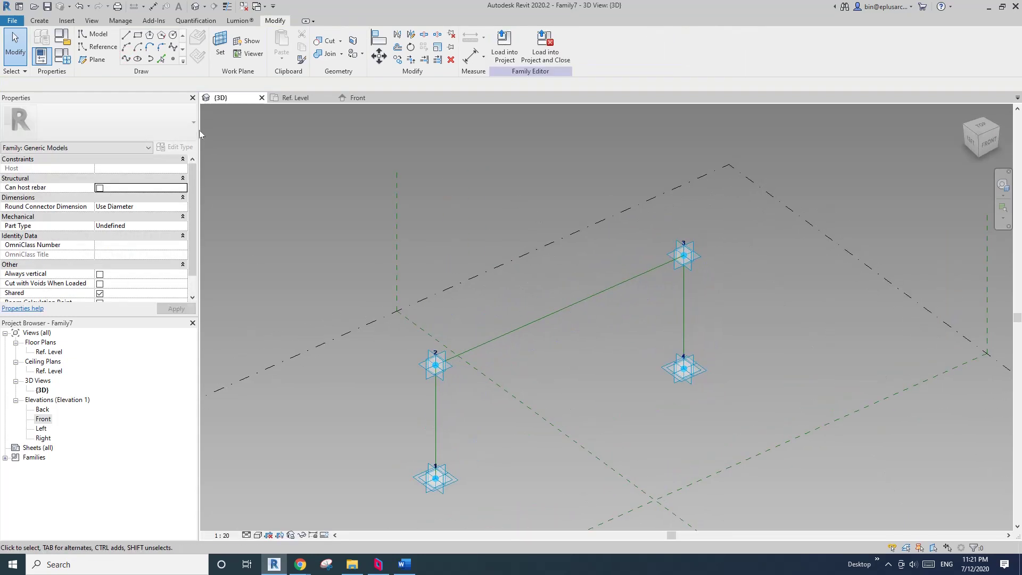
left_click(173, 60)
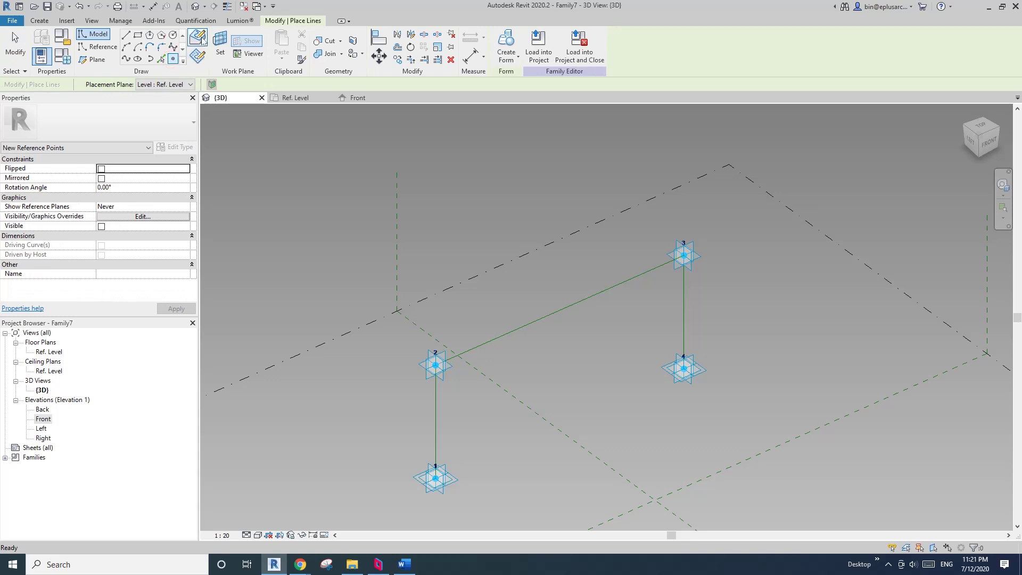
left_click(520, 326)
scroll(526, 320, "up", 2)
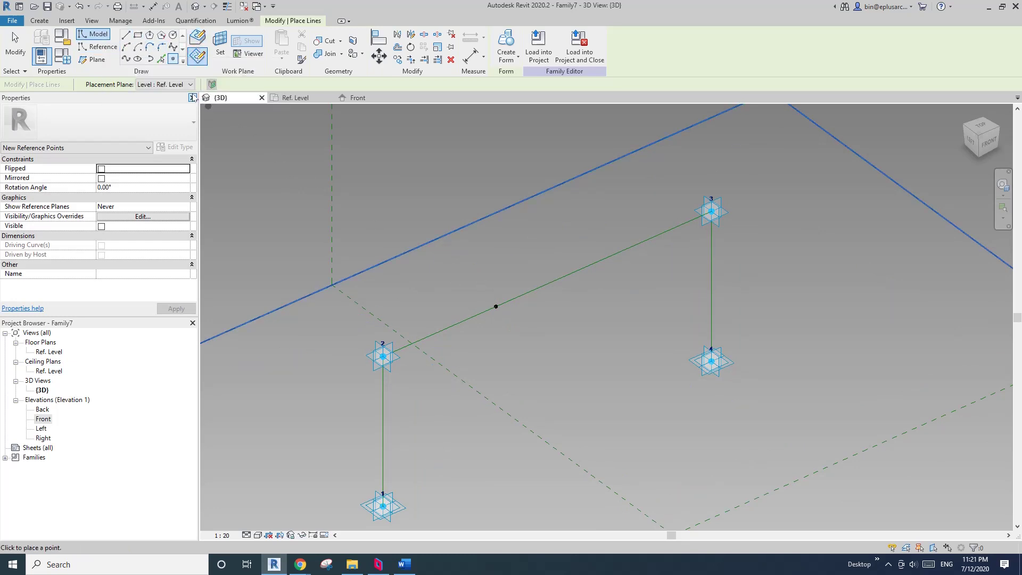
Step: Draw a reference-line rectangle about 100 by 340 mm on the hosted point's work plane, with one corner at the point
left_click(99, 49)
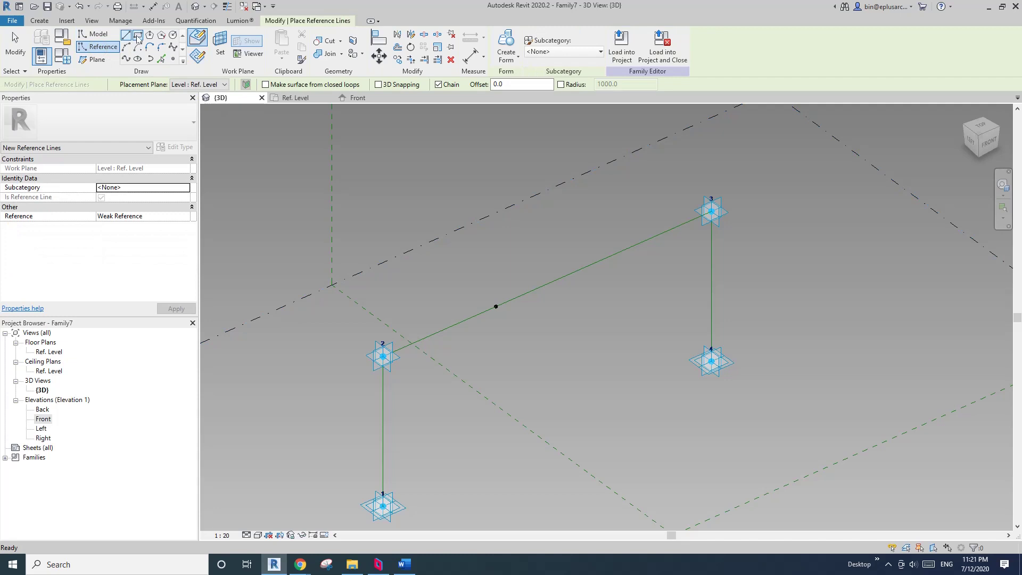
left_click(138, 37)
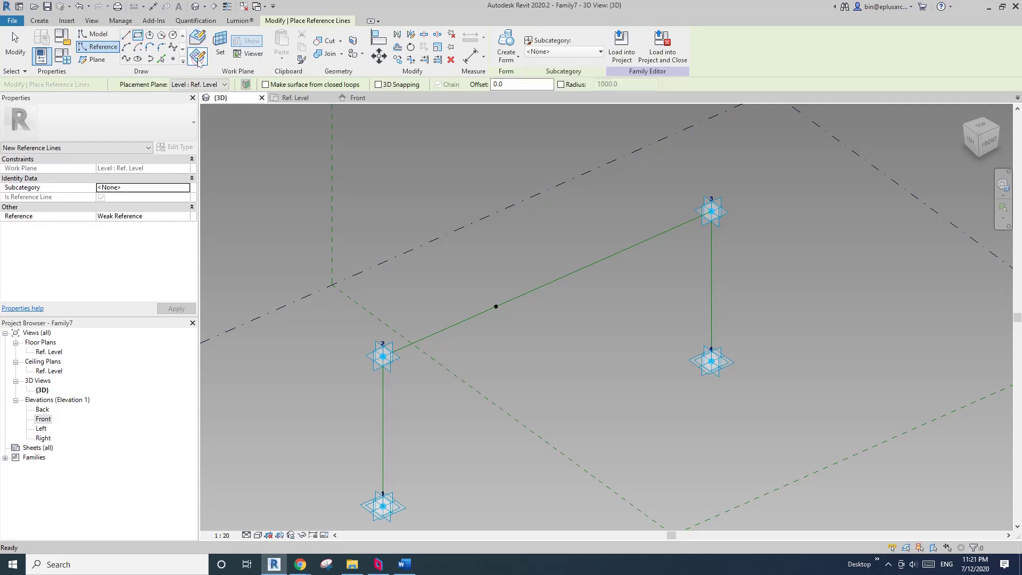
left_click(220, 45)
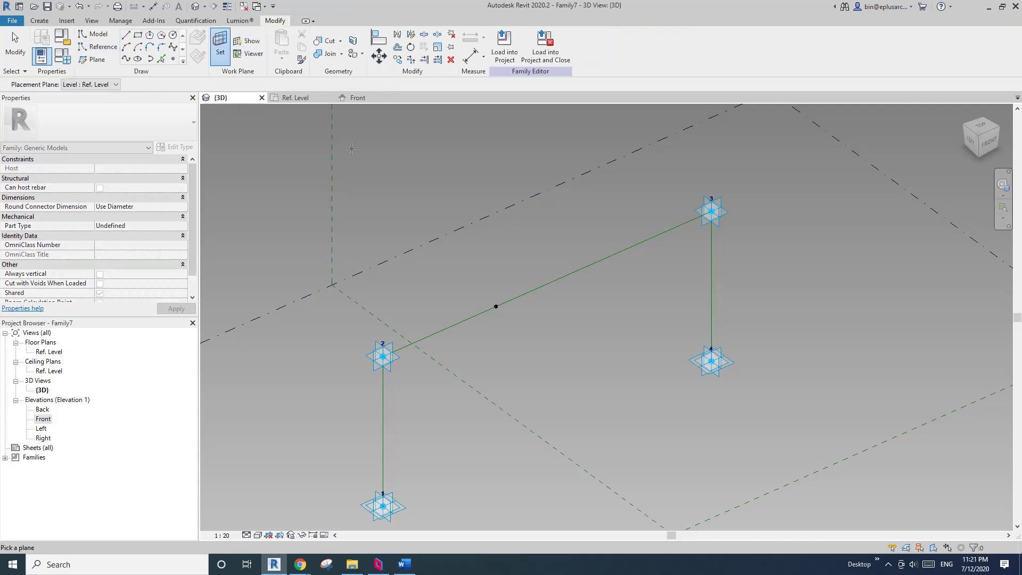
left_click(496, 306)
scroll(499, 315, "up", 5)
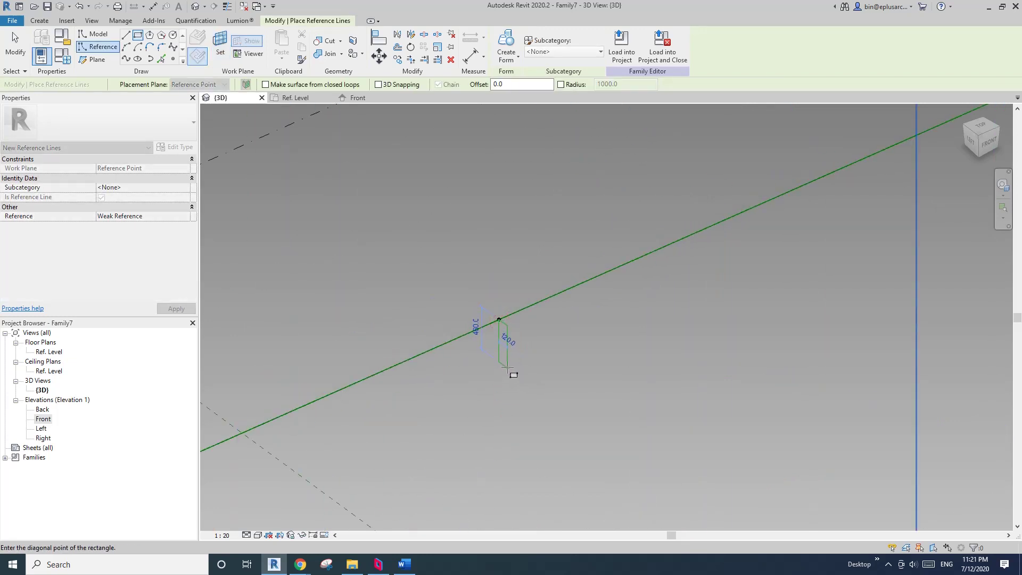
left_click(506, 358)
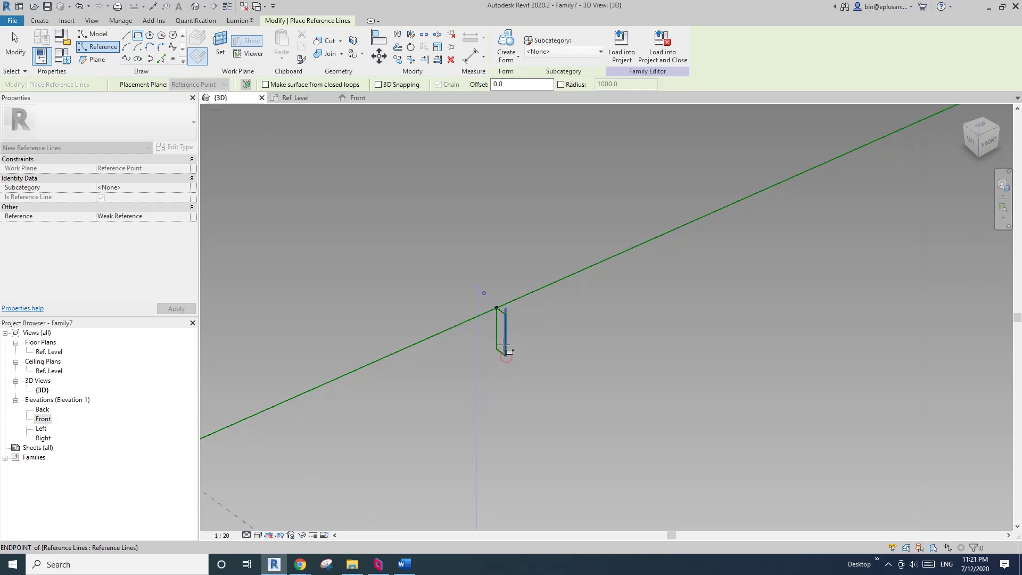
scroll(502, 357, "up", 2)
key("Escape")
key("Escape")
Step: Set the rectangle's height to 400 mm
left_click(500, 361)
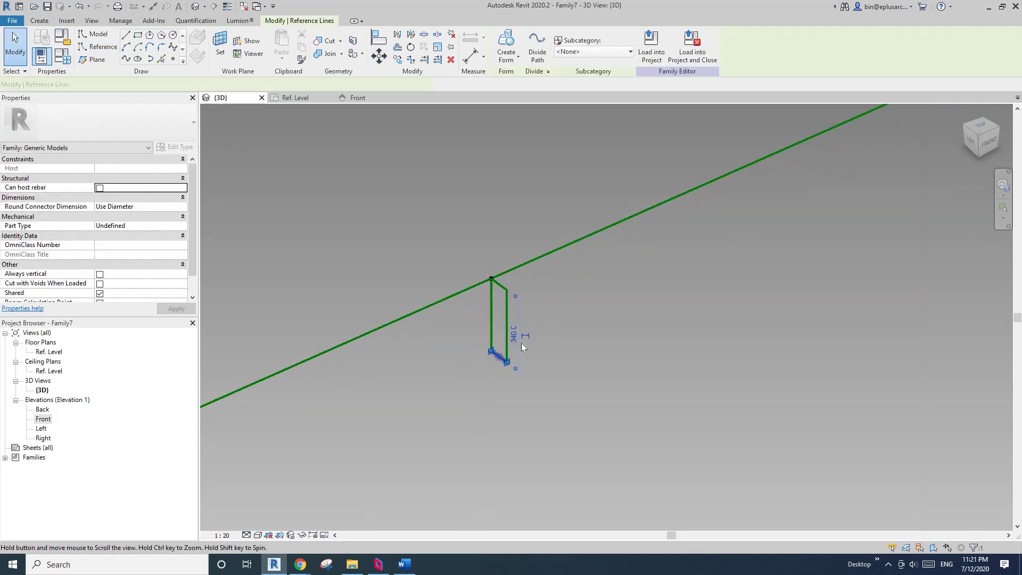
left_click(514, 338)
type("400")
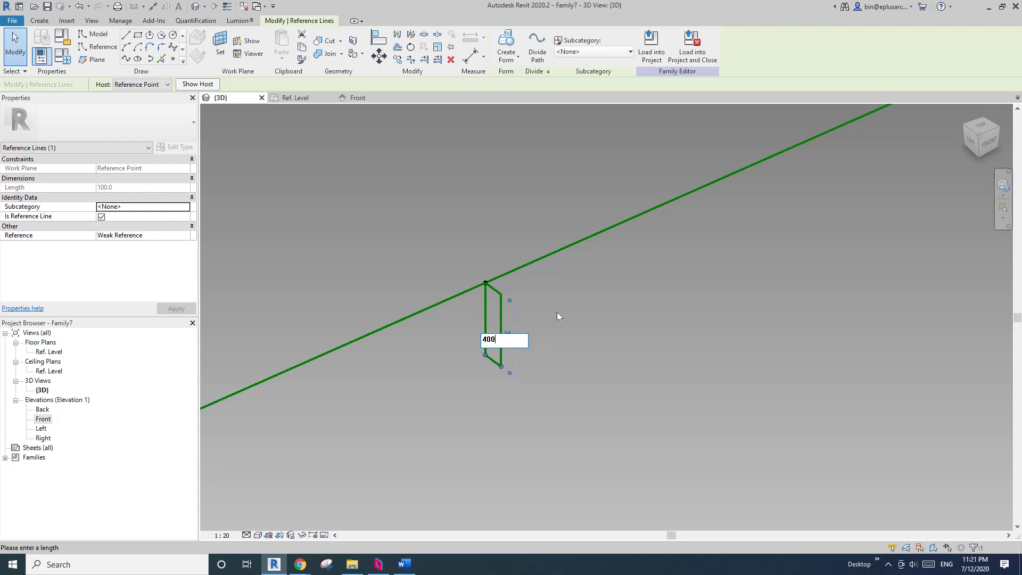
key("Return")
key("Escape")
Step: Move the whole rectangle up by half its height so the hosted point sits at the midpoint of its vertical side
left_click(502, 313)
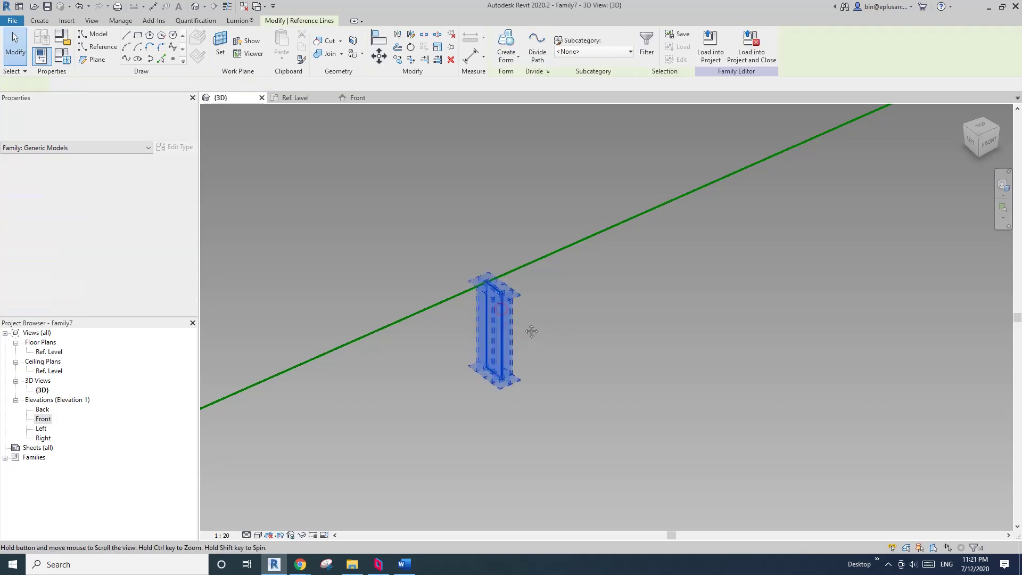
key("m")
key("v")
left_click(544, 324)
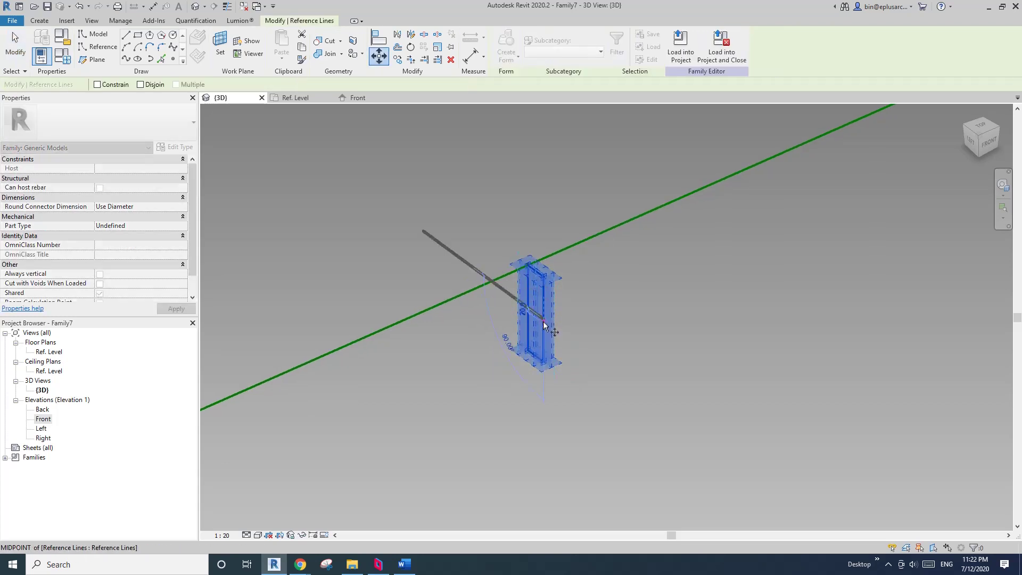
left_click(546, 281)
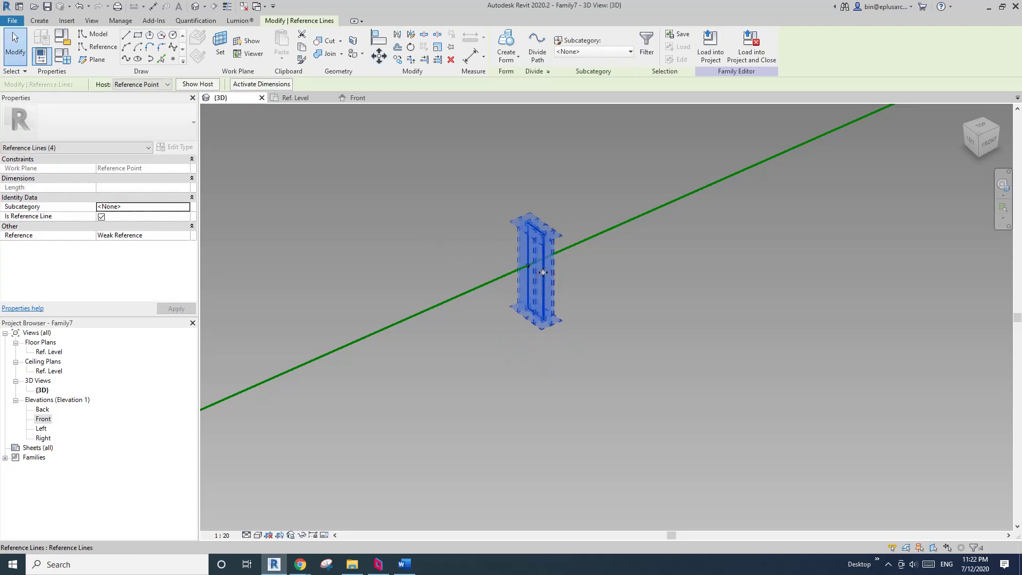
Step: Move the whole rectangle sideways by half its width, 50 mm, so the hosted point sits at the rectangle's centre
key("m")
key("v")
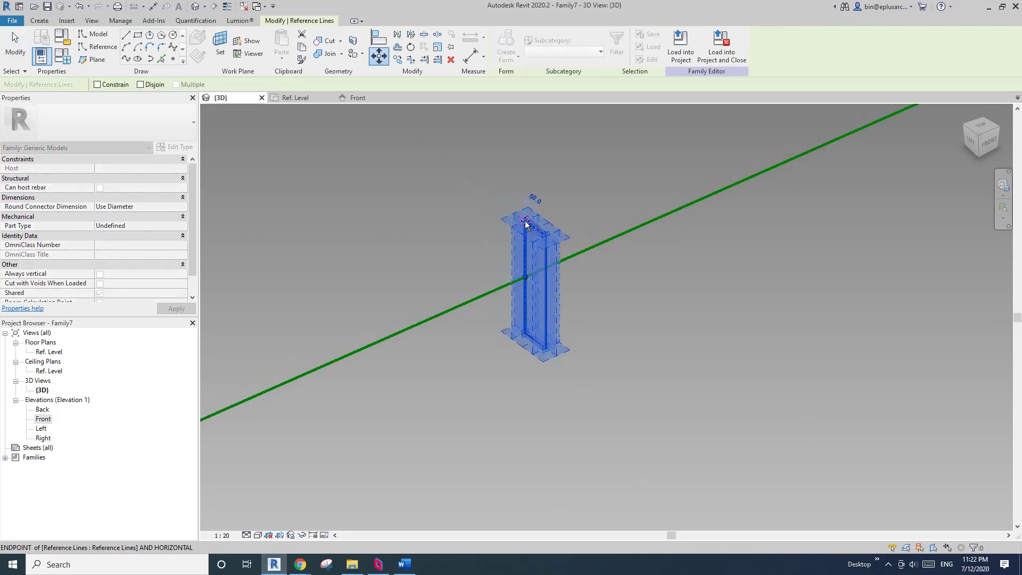
left_click(526, 221)
middle_click_drag(513, 249, 681, 285, "shift")
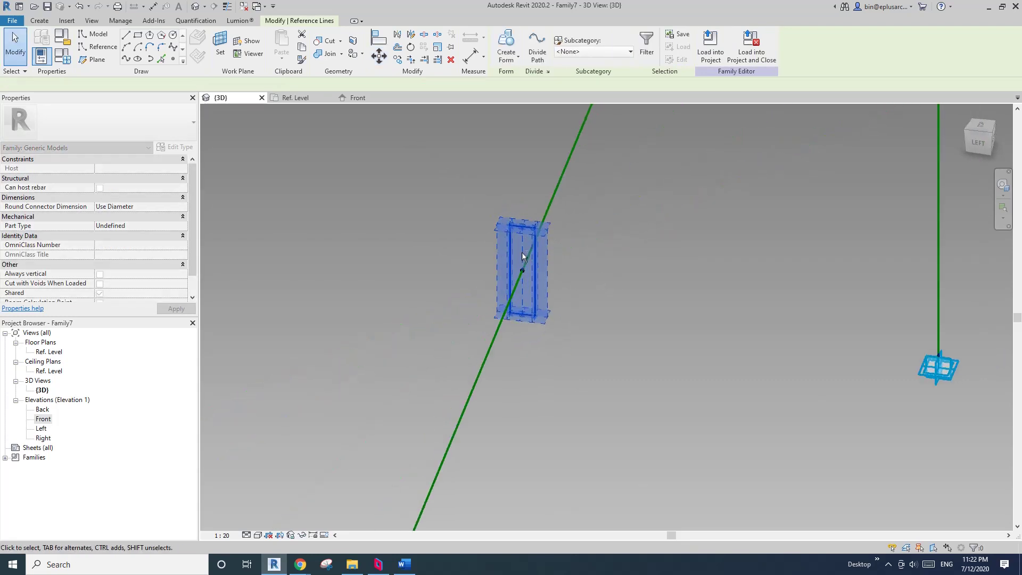
key("Tab")
left_click(532, 231)
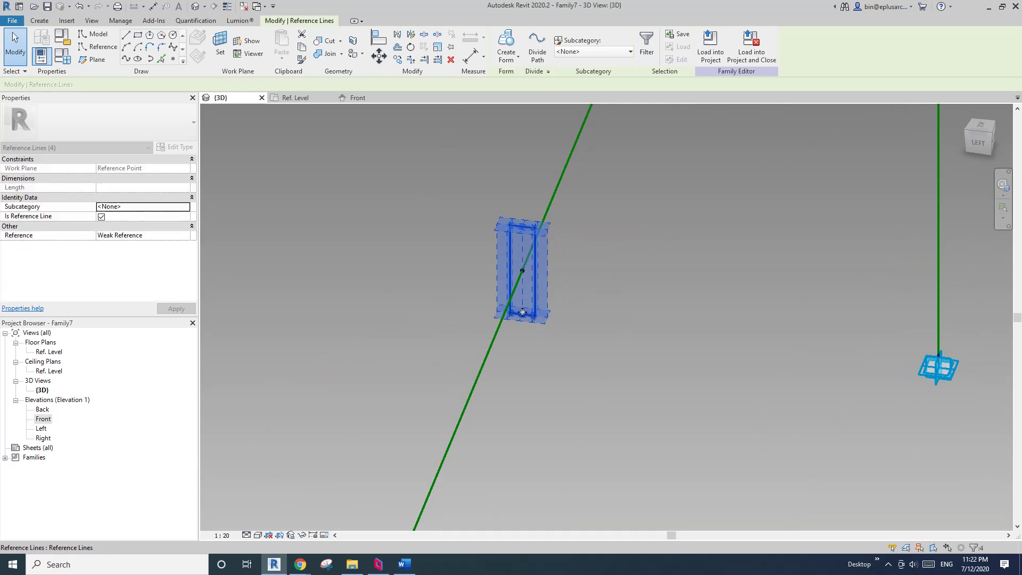
middle_click_drag(547, 290, 504, 320, "shift")
left_click(498, 311)
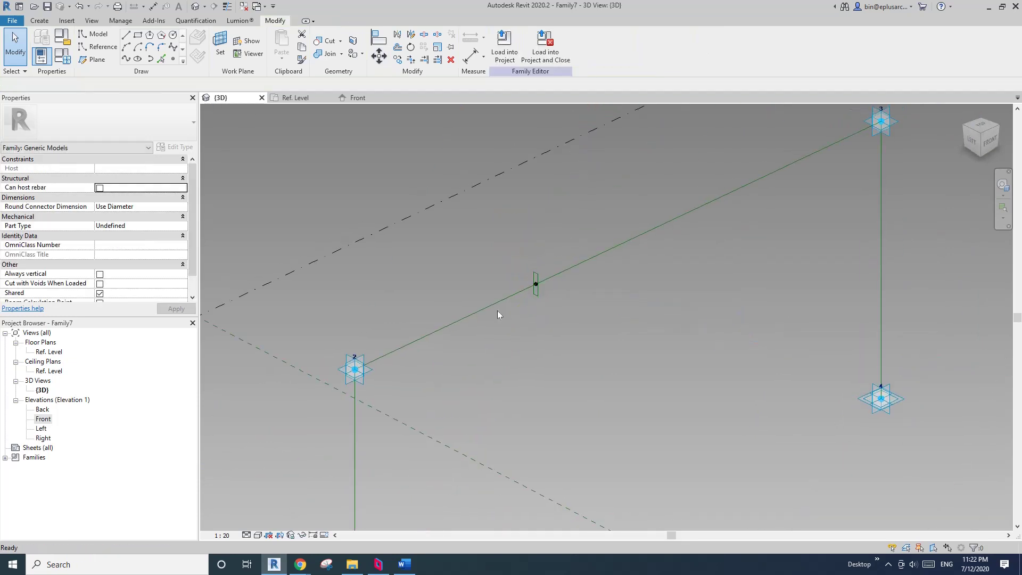
Step: Create a solid form from the rectangular profile along the three-line frame path through the four adaptive points
left_click(537, 293)
key("Tab")
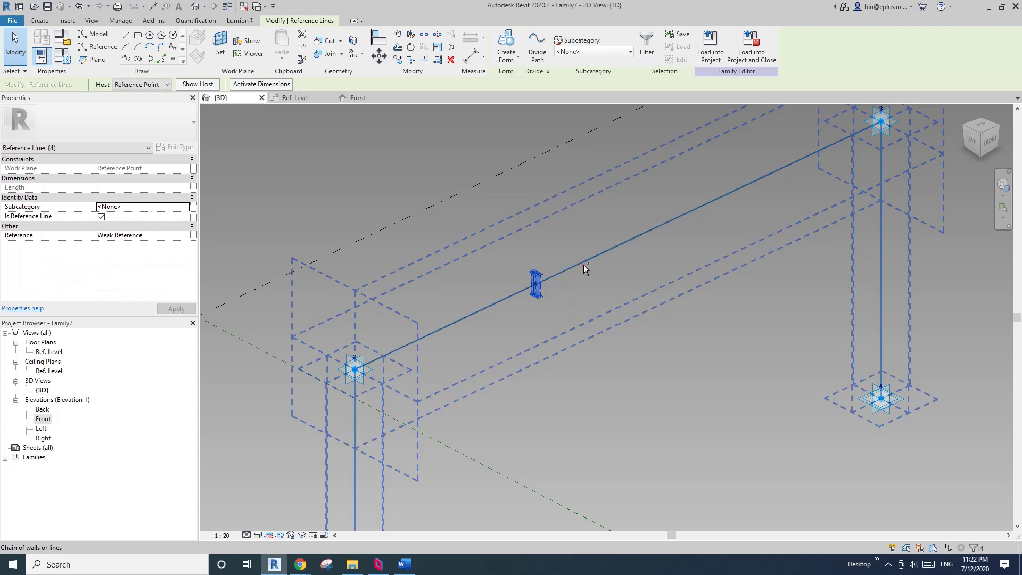
left_click(585, 265, "ctrl")
scroll(643, 277, "down", 2)
left_click(506, 42)
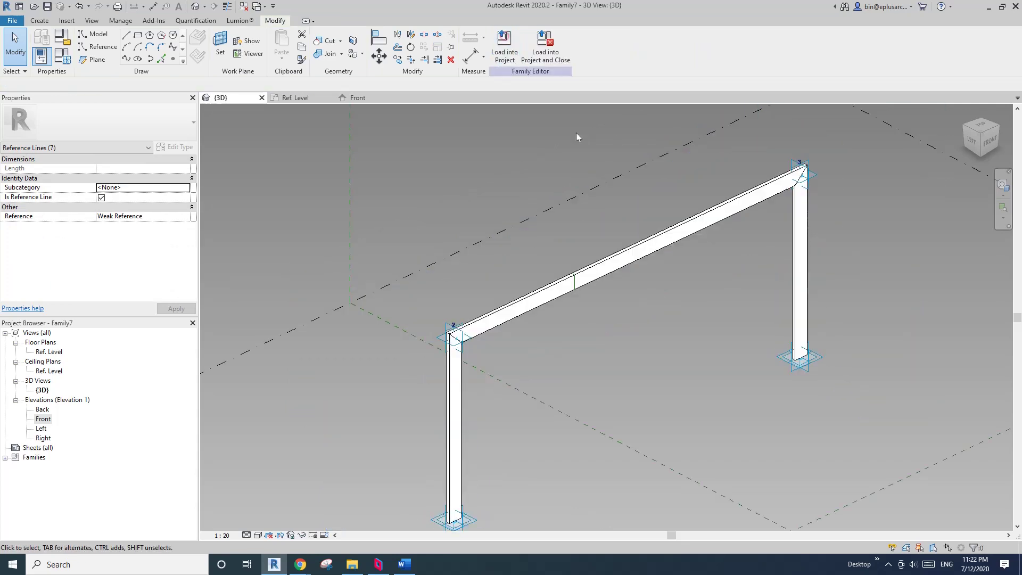
middle_click_drag(576, 133, 607, 277, "shift")
left_click(607, 277)
scroll(585, 299, "up", 2)
scroll(565, 267, "down", 2)
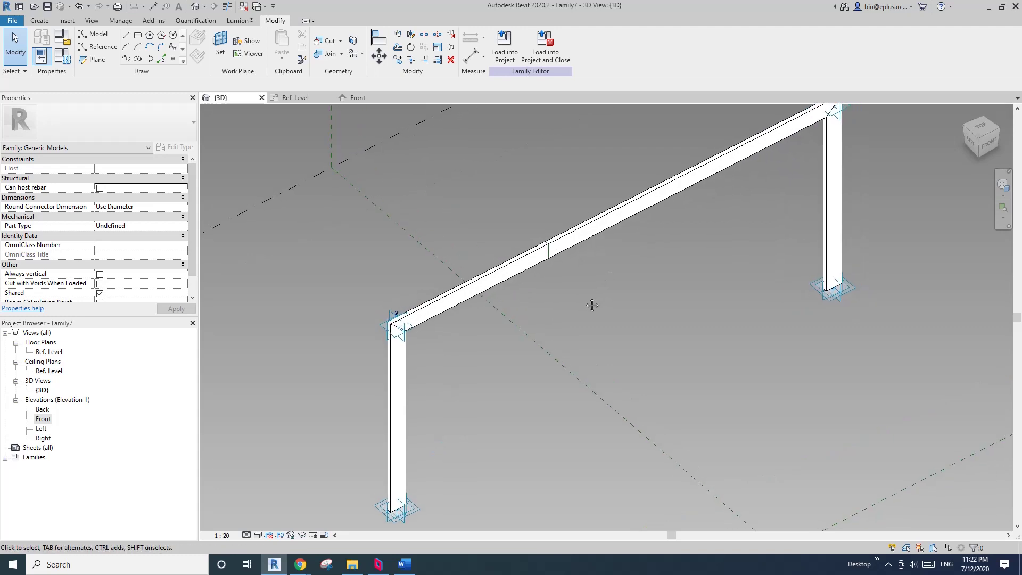
Step: Close the inactive views and start a new conceptual mass from the Metric Mass.rft template
left_click(246, 6)
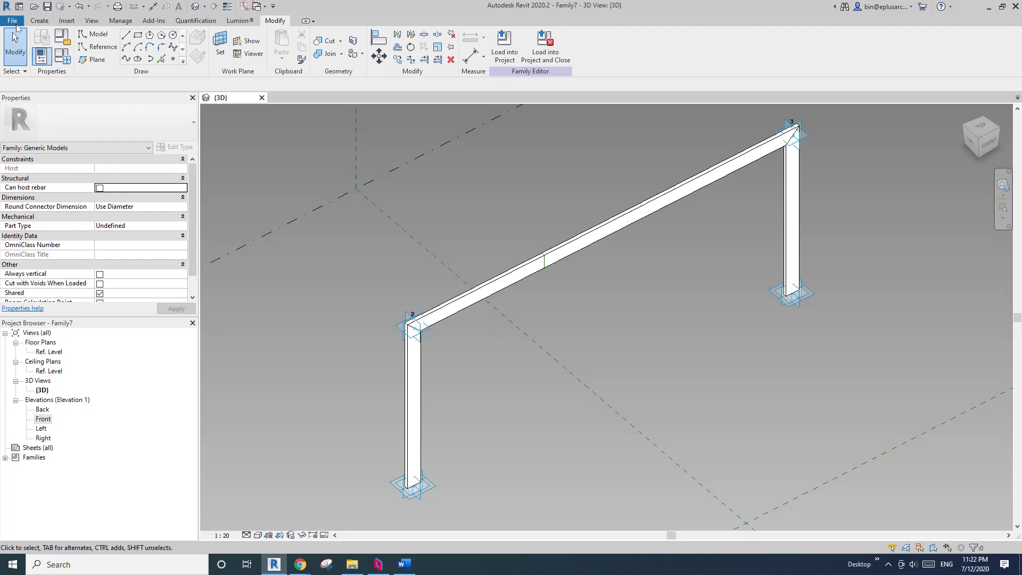
left_click(12, 20)
left_click(68, 62)
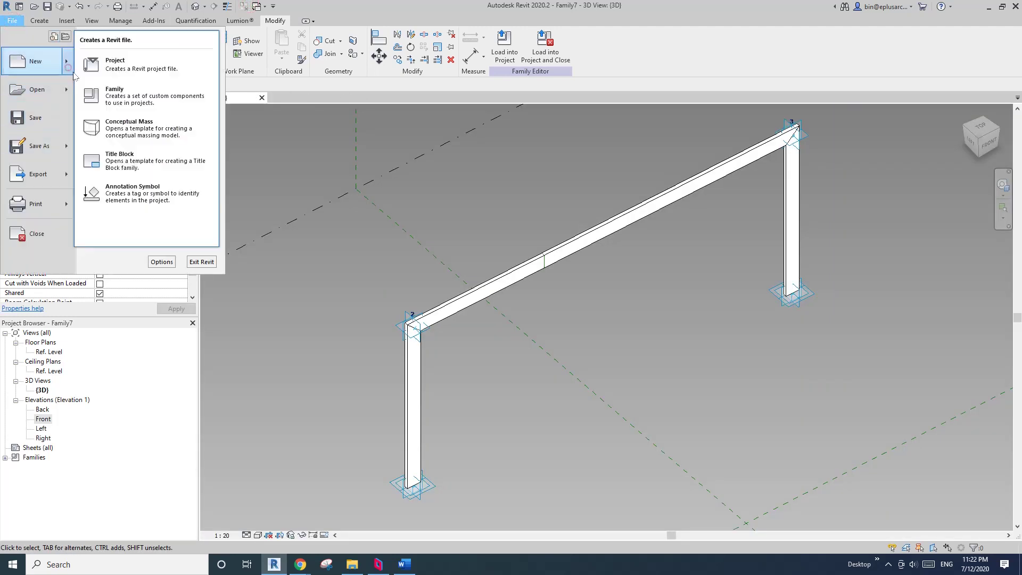
left_click(129, 125)
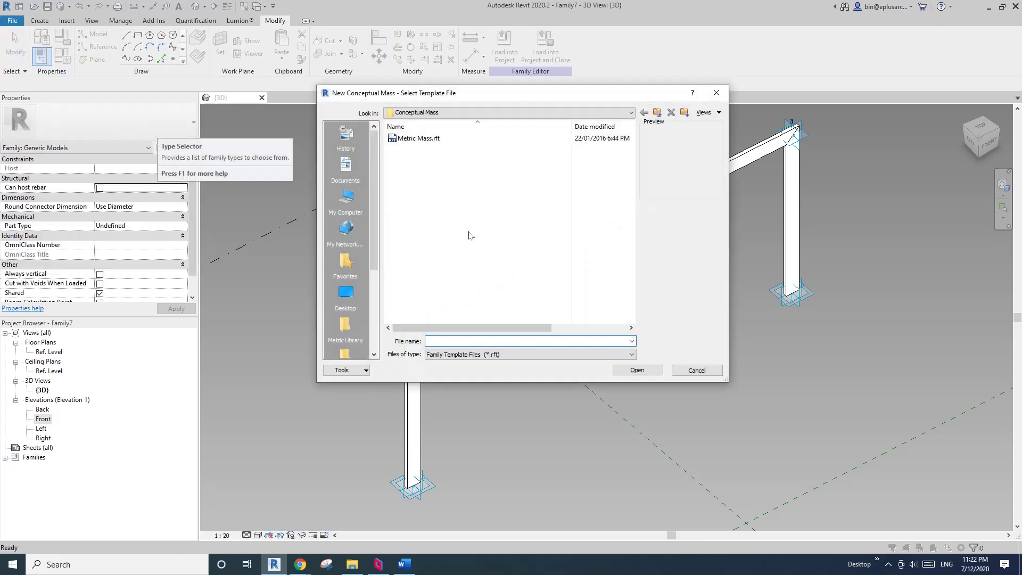
double_click(436, 140)
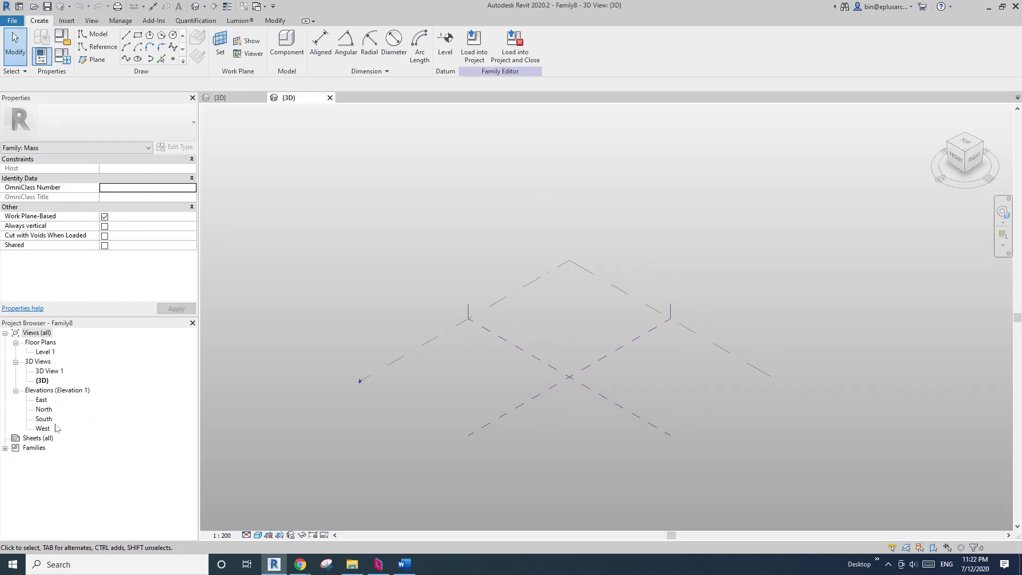
Step: In the South elevation, draw a reference-line rectangle about 32000 by 19000 mm, with its base on Level 1 and roughly centred on the vertical reference plane
middle_click_drag(516, 369, 468, 358)
double_click(43, 418)
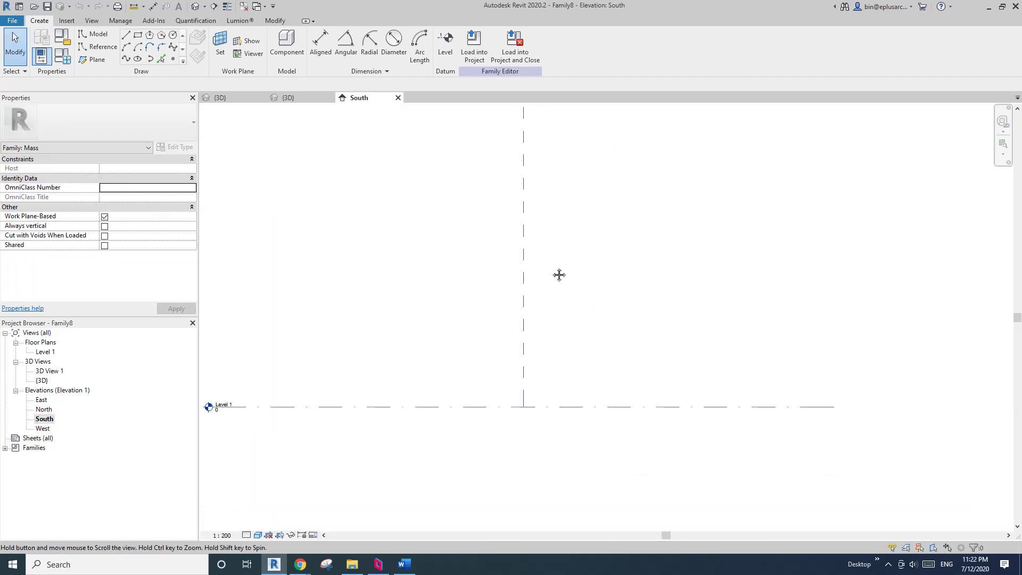
middle_click_drag(559, 275, 549, 277)
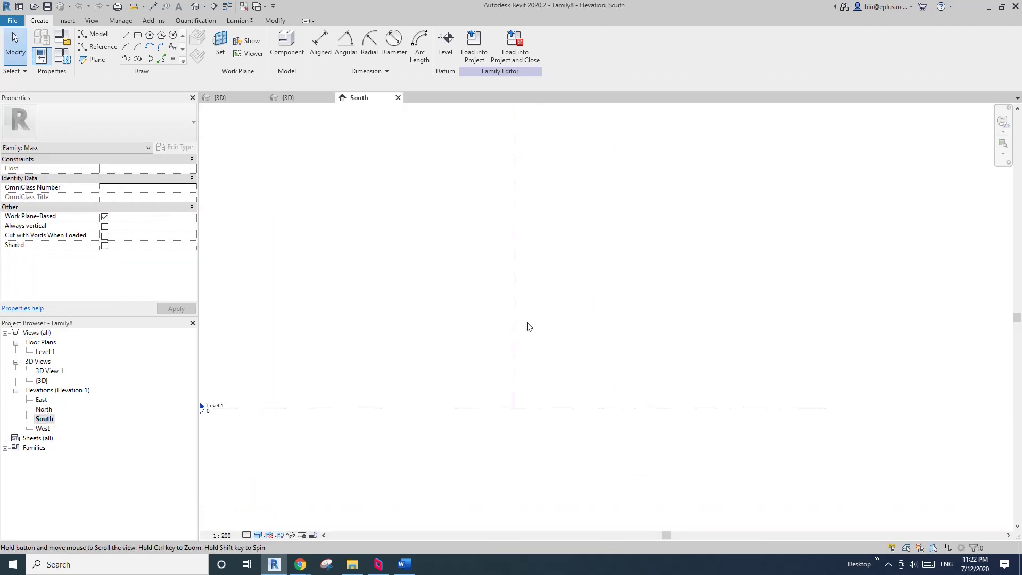
left_click(99, 48)
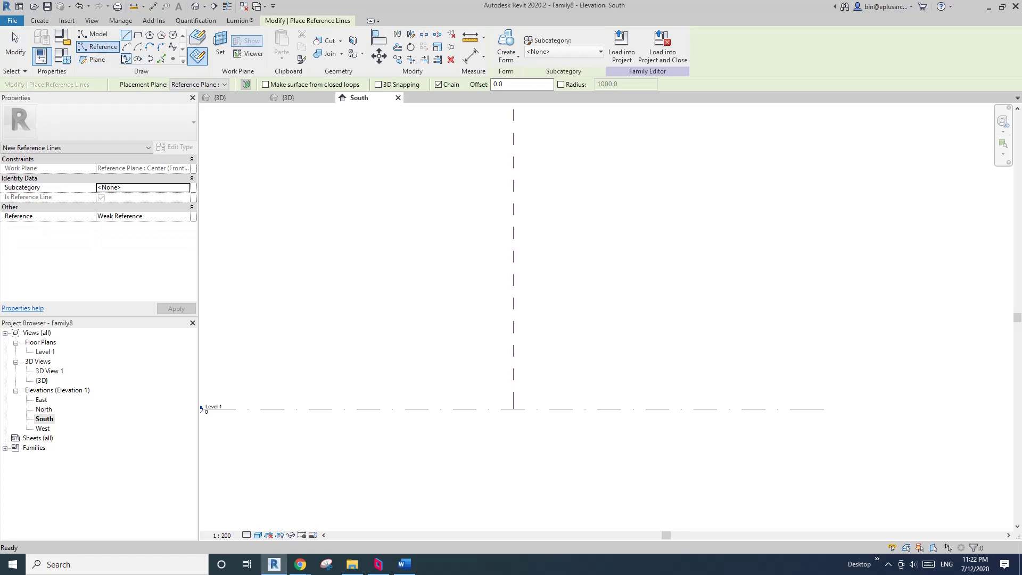
left_click(126, 59)
left_click(138, 36)
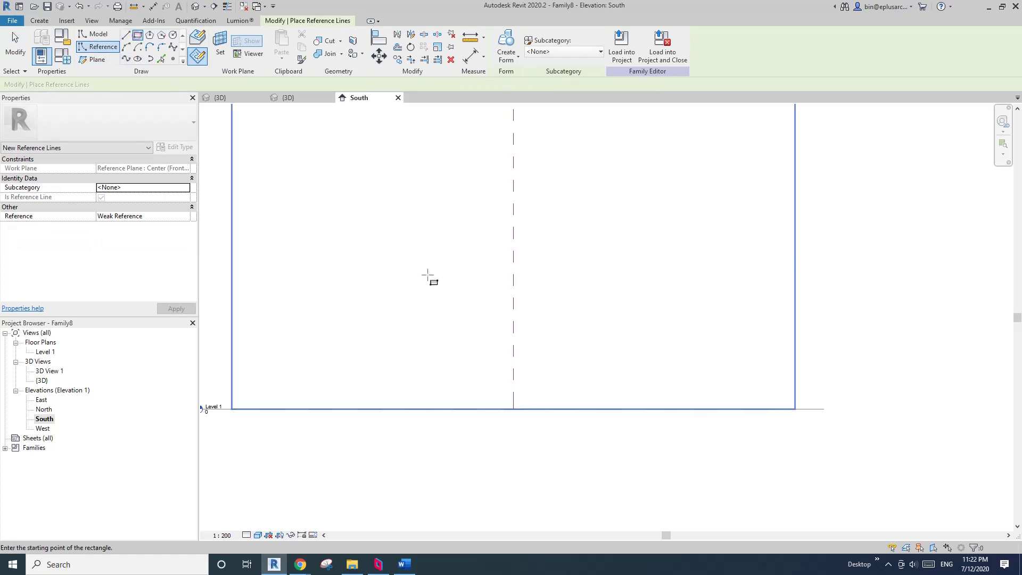
left_click(423, 408)
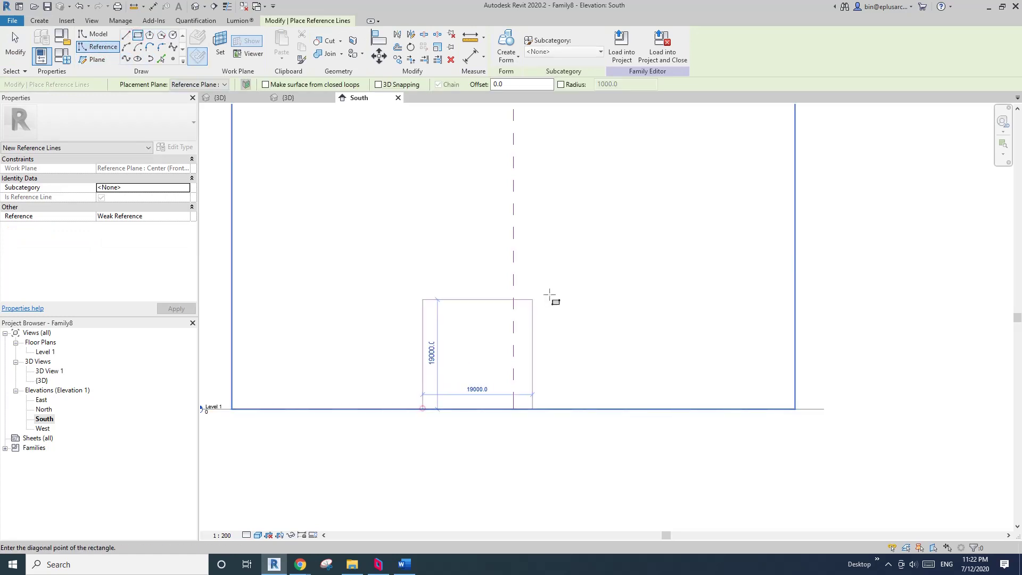
left_click(608, 300)
key("Escape")
key("Escape")
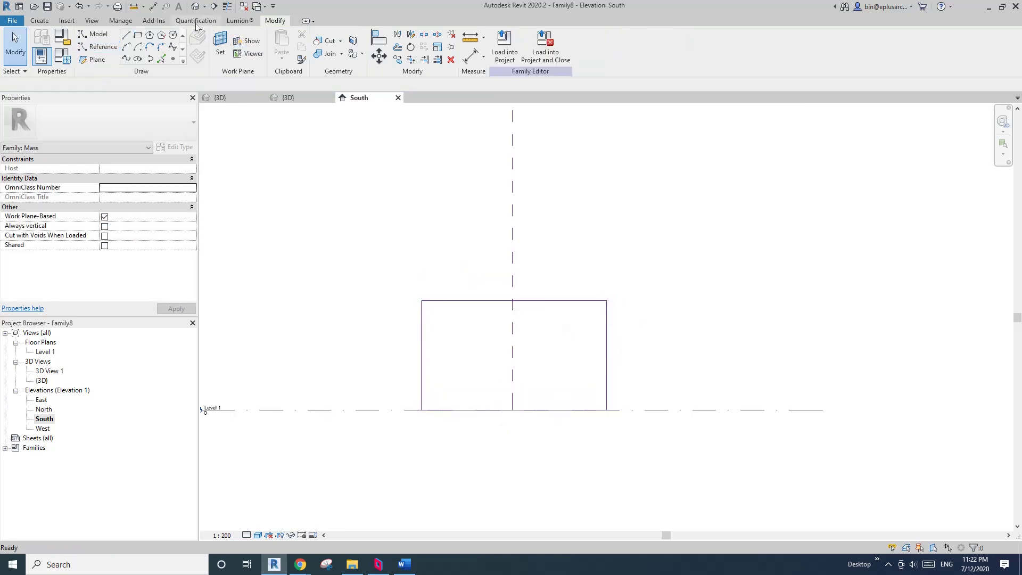
Step: In the 3D view, delete the rectangle's base line on Level 1, leaving a three-line frame
left_click(195, 6)
middle_click_drag(513, 229, 553, 352, "shift")
key("Tab")
scroll(550, 360, "up", 1)
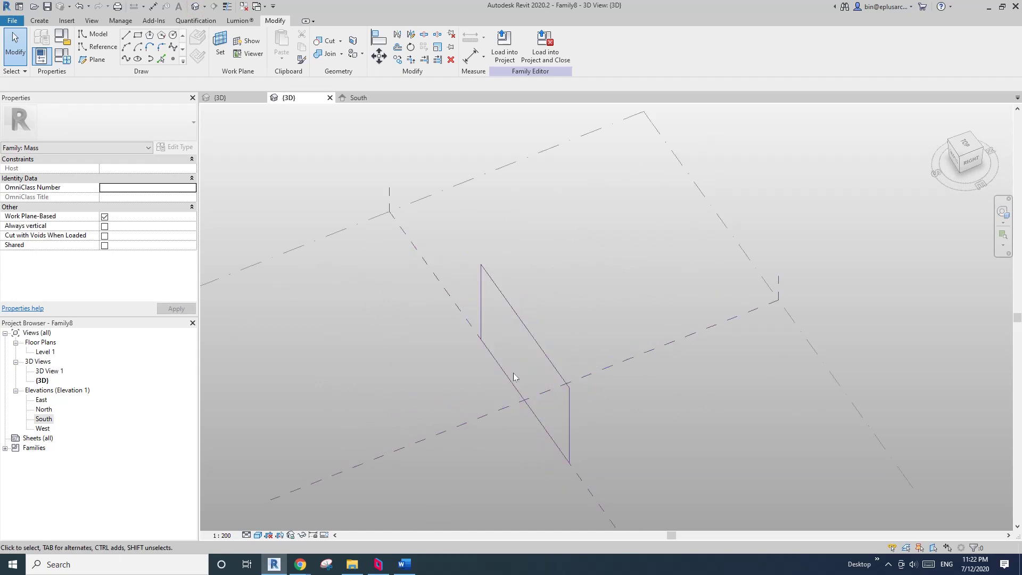
key("Tab")
key("Tab")
left_click(510, 377)
key("Delete")
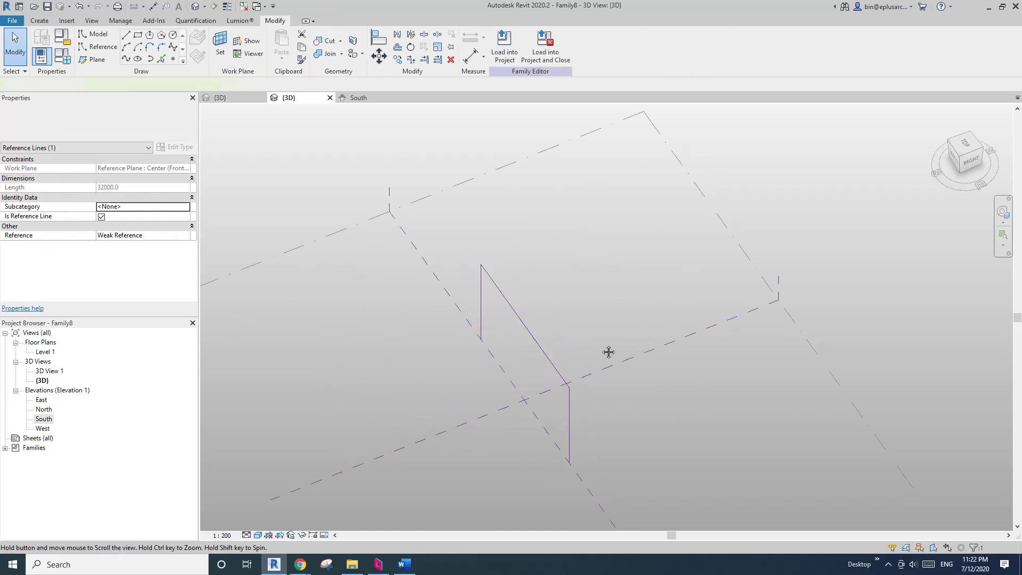
Step: Select the three connected frame lines as a chain and look at the model from the top
middle_click_drag(609, 351, 613, 344)
key("Tab")
middle_click_drag(494, 273, 548, 344, "shift")
left_click(548, 345)
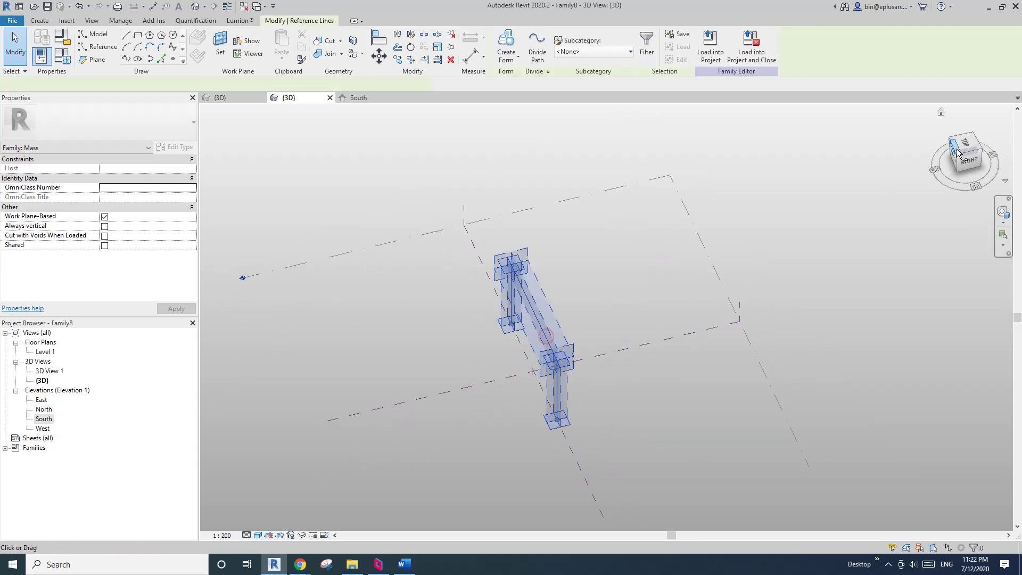
left_click(964, 144)
scroll(574, 328, "down", 5)
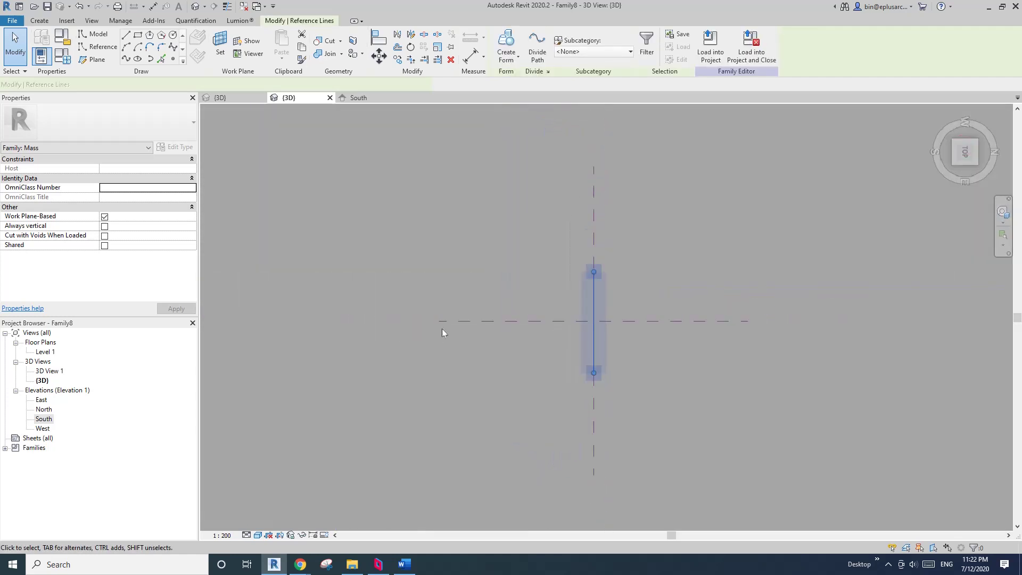
key("v")
left_click(651, 270)
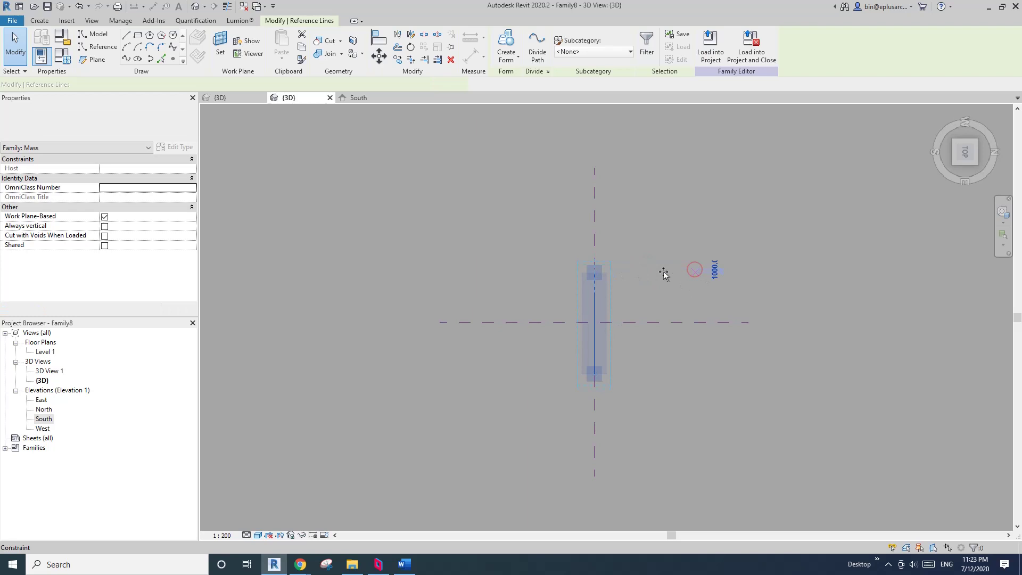
scroll(635, 269, "up", 1)
key("m")
key("v")
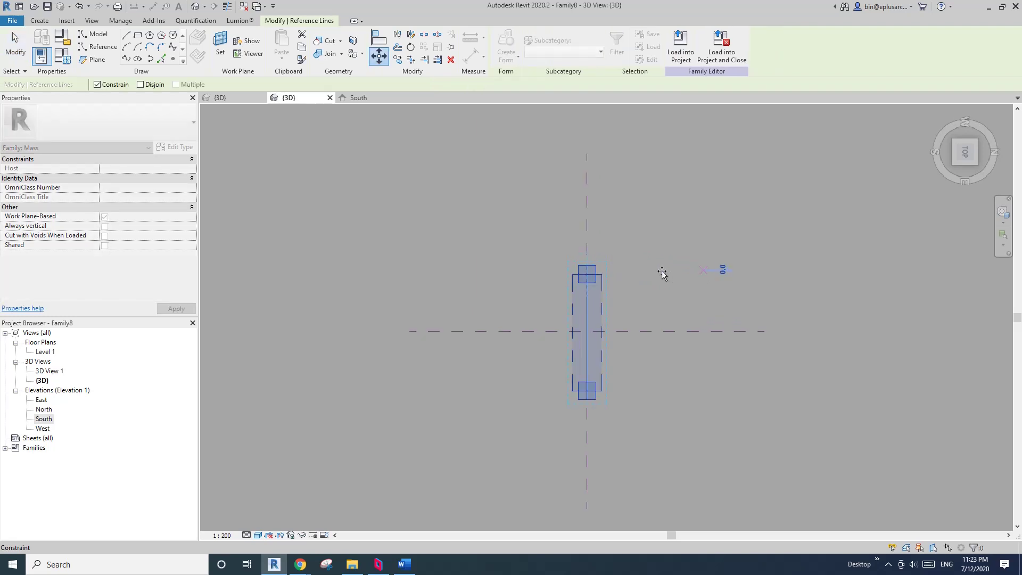
key("Escape")
key("Escape")
Step: Copy the three-line frame to the front and to the back of the original, with Constrain turned off
left_click_drag(536, 236, 667, 451)
key("m")
key("v")
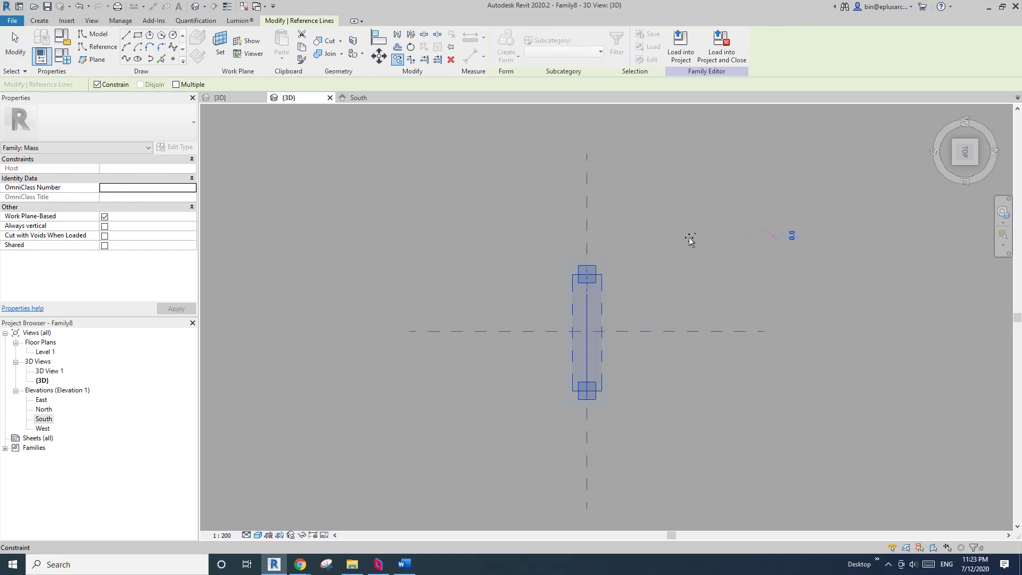
left_click(664, 239)
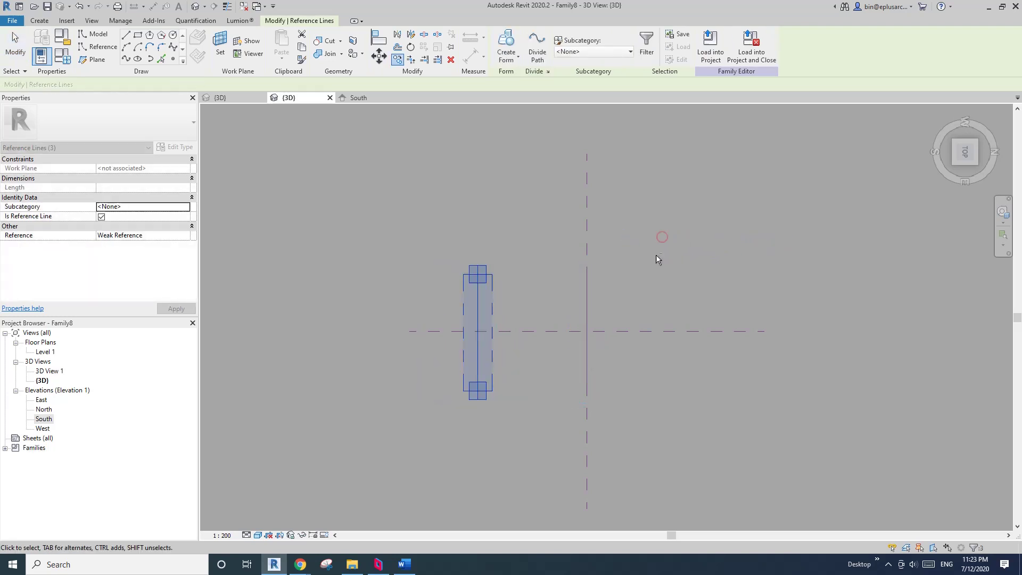
key("c")
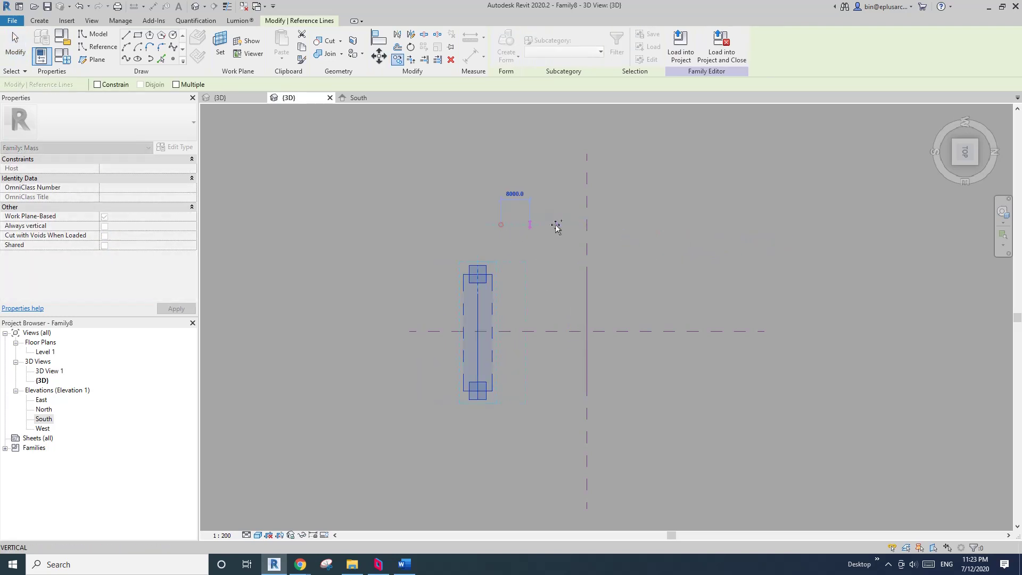
left_click(738, 223)
key("Escape")
Step: Delete the original middle frame lying on the centre reference plane
middle_click_drag(634, 241, 582, 297, "shift")
key("Tab")
left_click(658, 421)
key("Delete")
scroll(650, 277, "up", 1)
key("Tab")
left_click(739, 301)
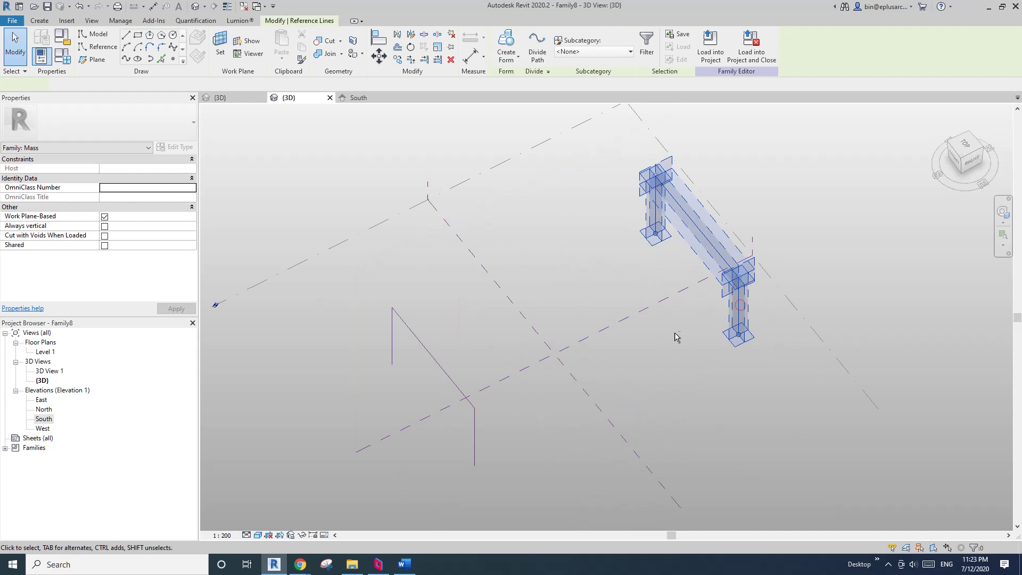
middle_click_drag(675, 335, 610, 258, "shift")
key("Tab")
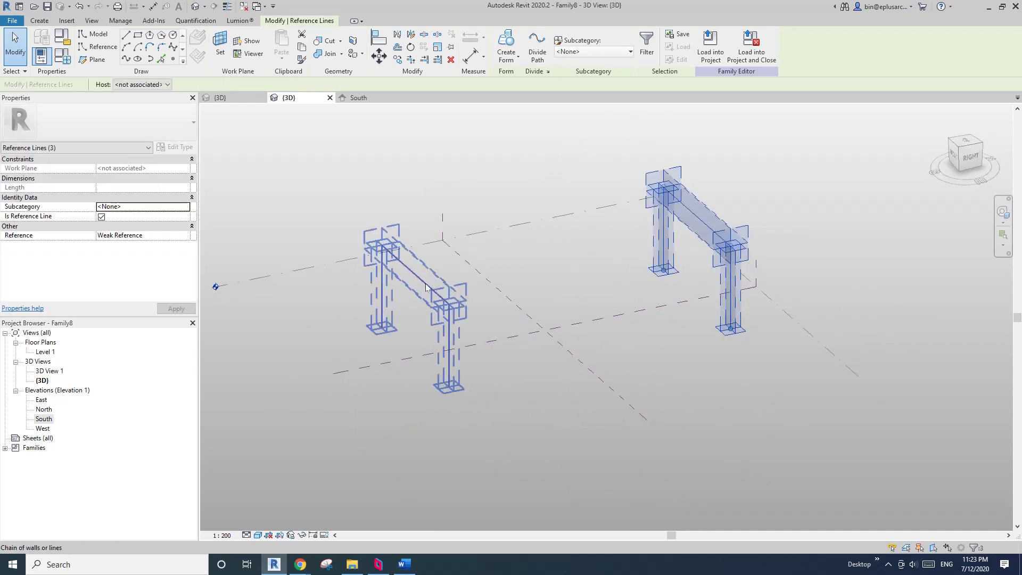
key("Escape")
scroll(474, 319, "down", 1)
middle_click_drag(474, 318, 527, 318, "shift")
scroll(527, 319, "up", 3)
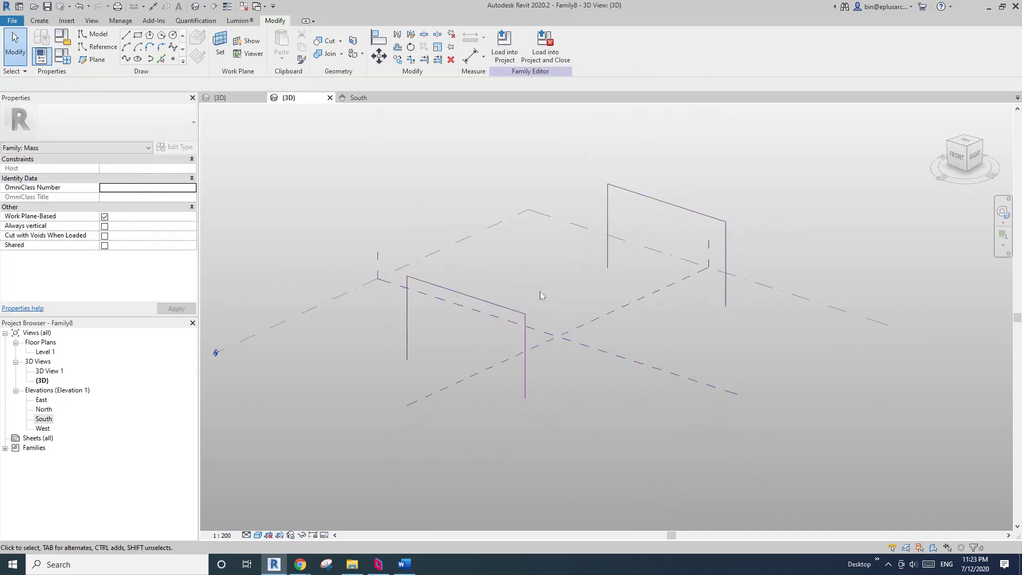
Step: Select the front frame's top line and right leg, and lower their shared corner so that the top line slopes down
left_click(534, 318)
key("Tab")
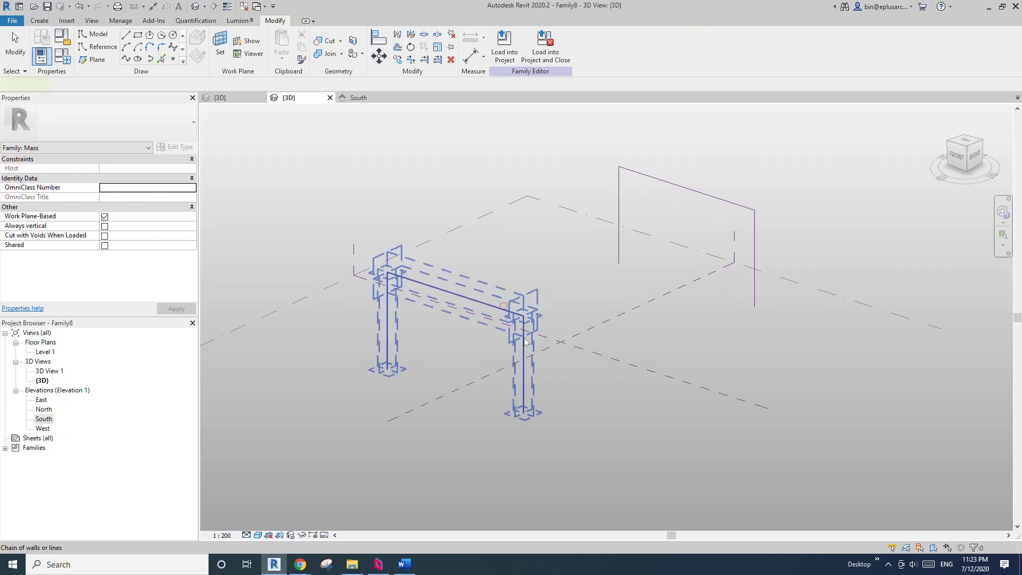
left_click(524, 338)
left_click(525, 302)
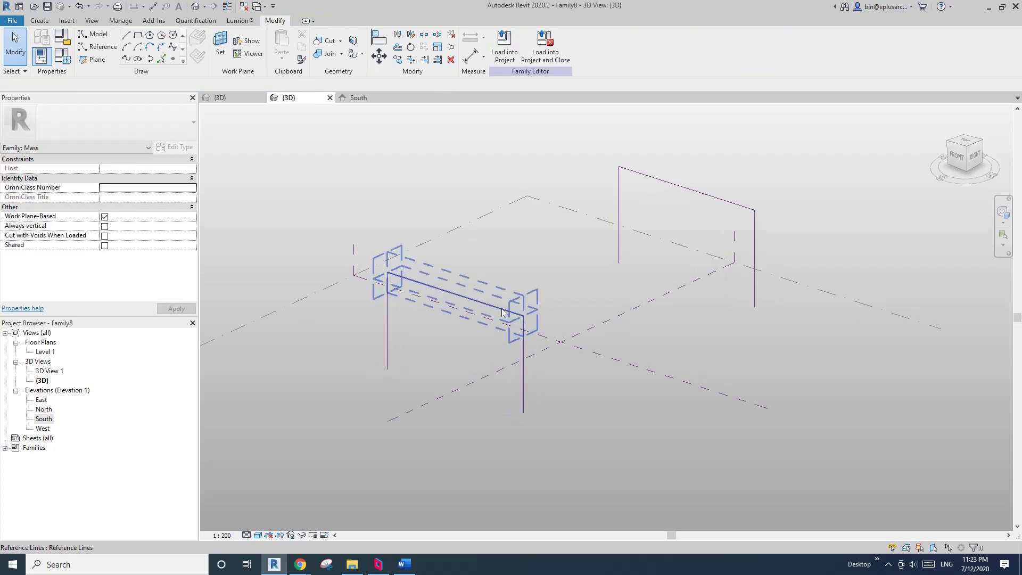
left_click(525, 314)
left_click(526, 354)
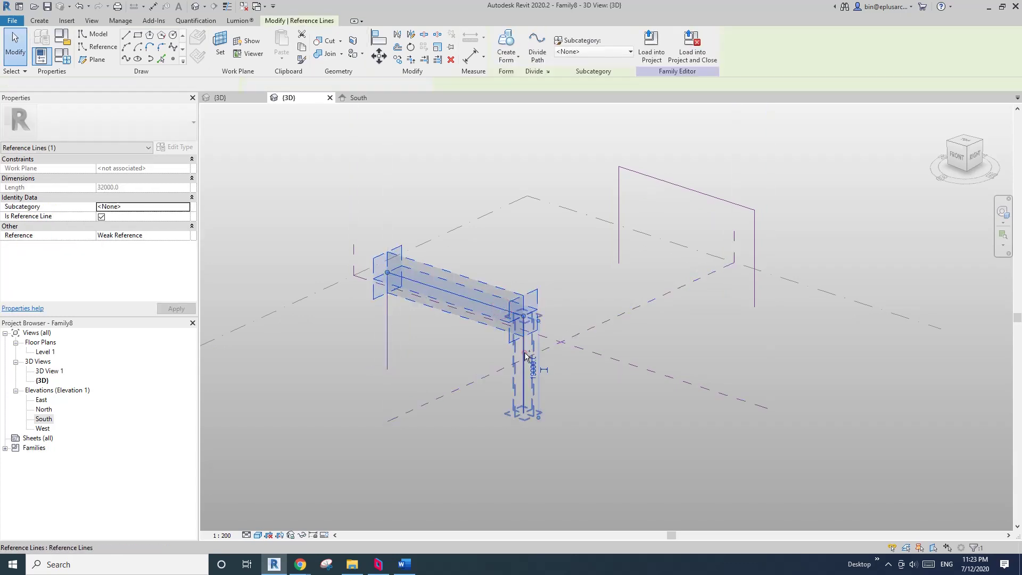
scroll(522, 319, "up", 2)
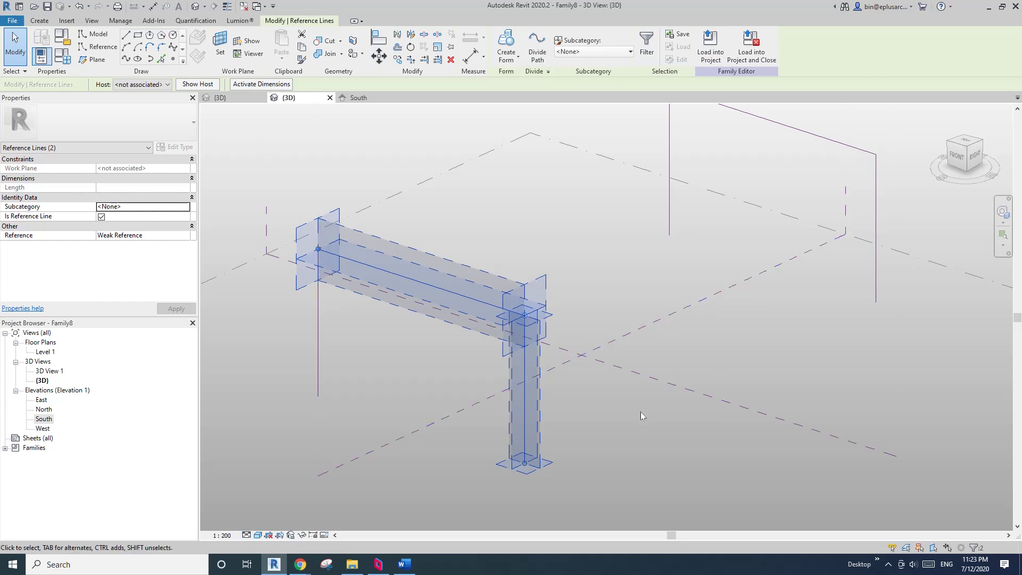
left_click_drag(530, 318, 525, 317)
left_click_drag(526, 356, 525, 357)
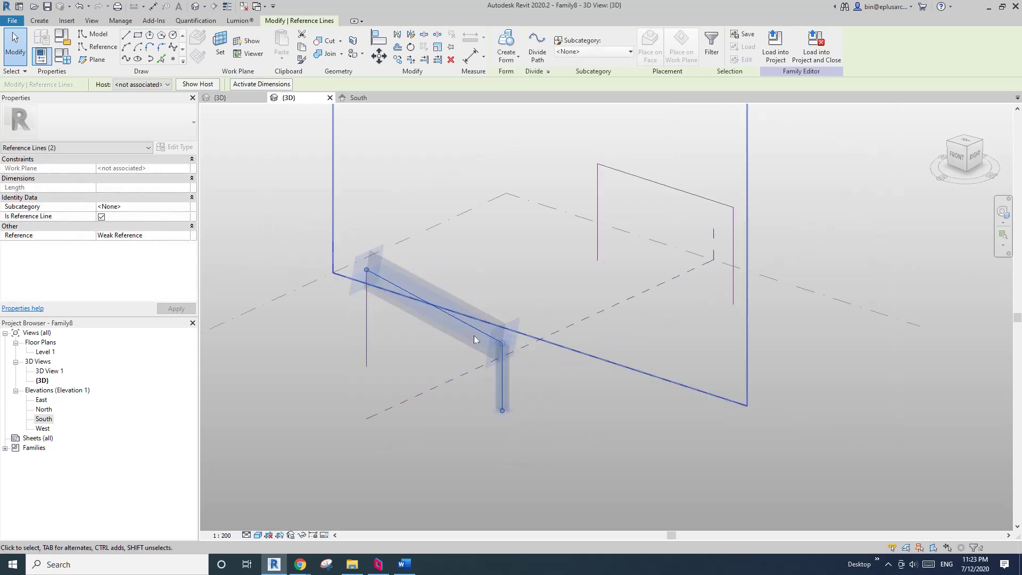
middle_click_drag(475, 339, 405, 320, "shift")
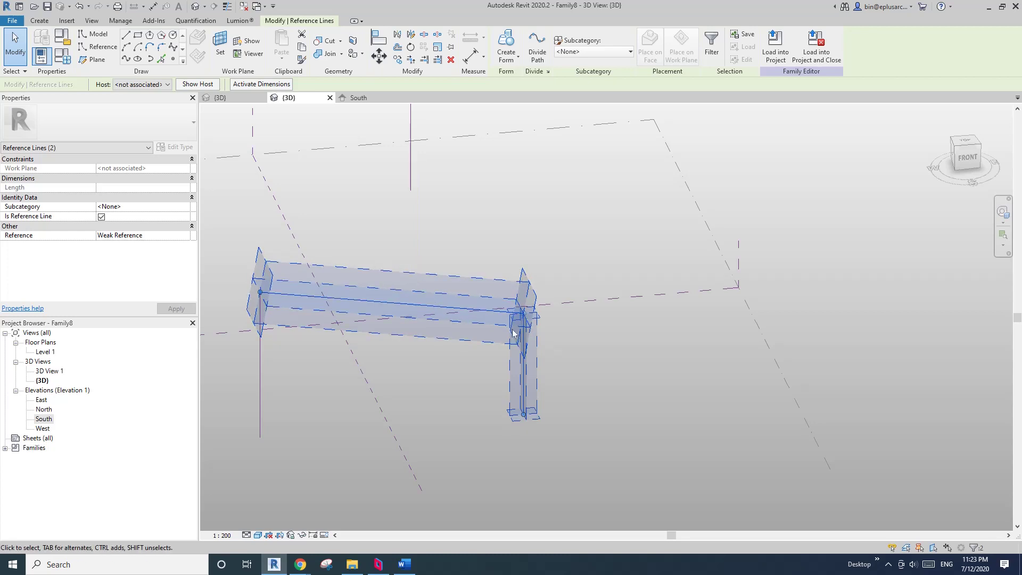
Step: Move the front frame's right top corner inward so that the right leg leans towards the frame's middle
middle_click_drag(513, 334, 531, 326, "shift")
left_click_drag(496, 322, 493, 320)
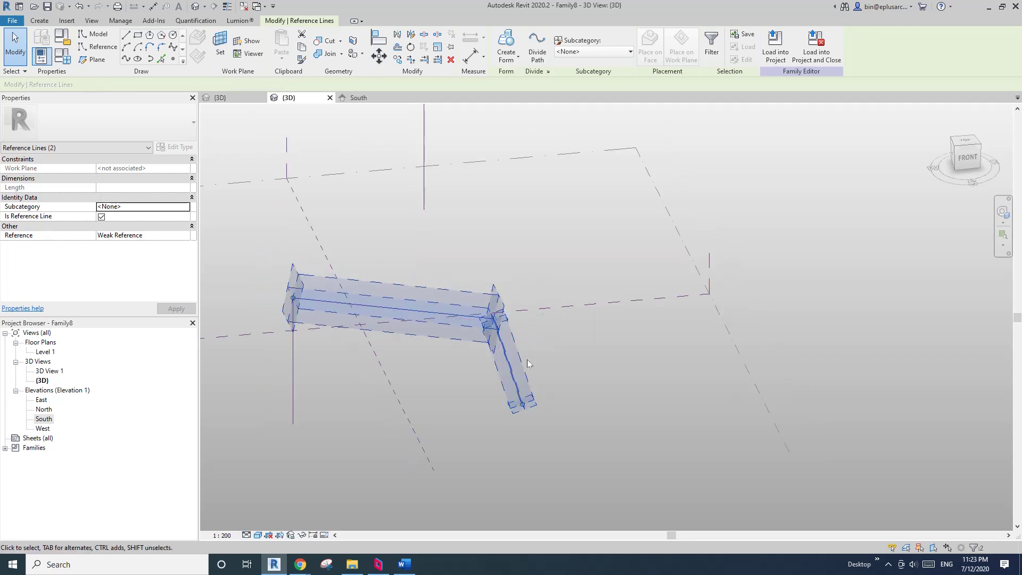
mouse_move(527, 340)
middle_mouse_down("shift")
mouse_move(427, 345)
mouse_move(514, 354)
mouse_move(511, 330)
middle_mouse_up("shift")
left_click(483, 242)
Step: Select the back frame's top line and left leg, and move their shared corner inward and down
middle_click_drag(483, 241, 487, 310)
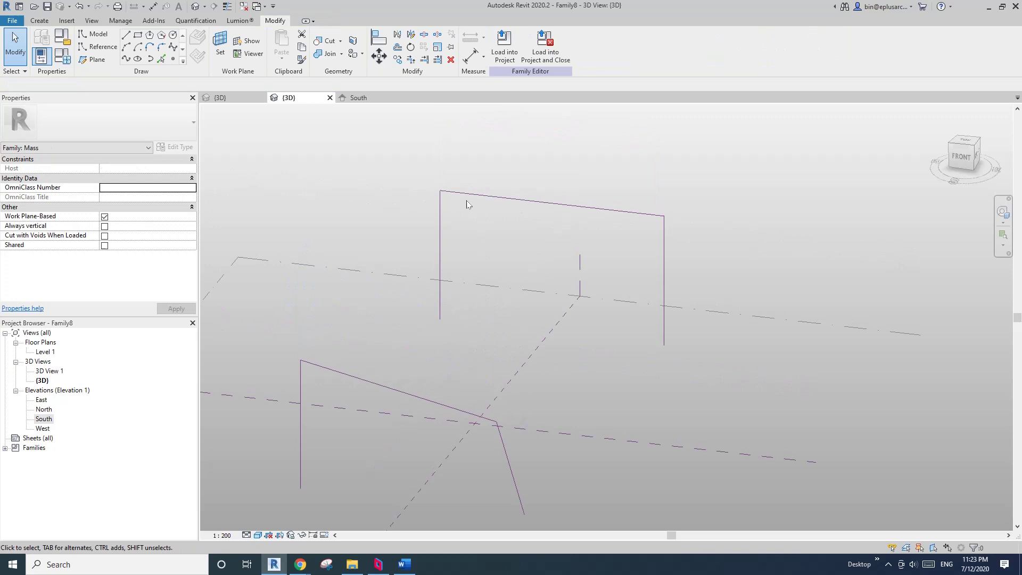
left_click(469, 206)
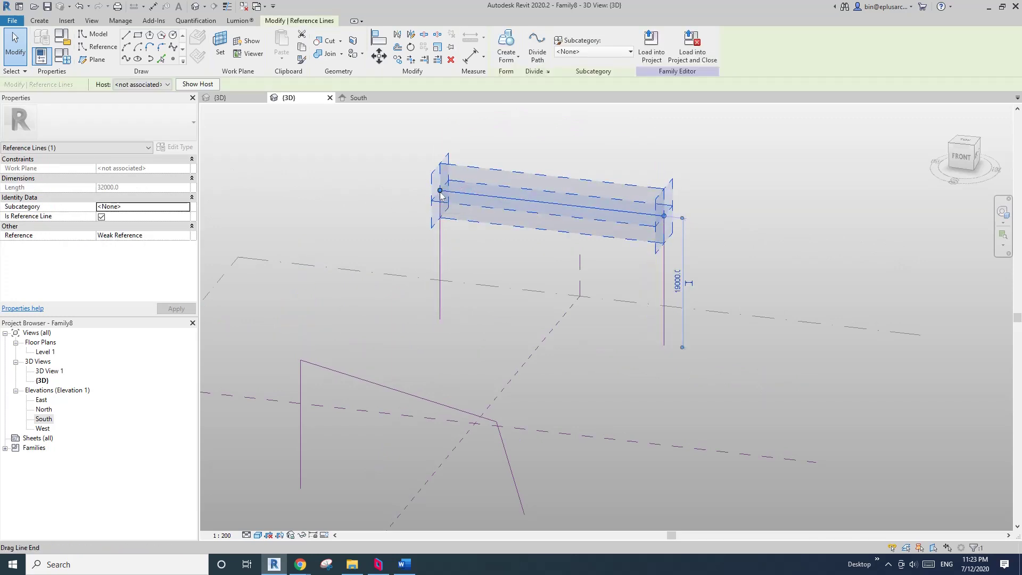
left_click(445, 246, "ctrl")
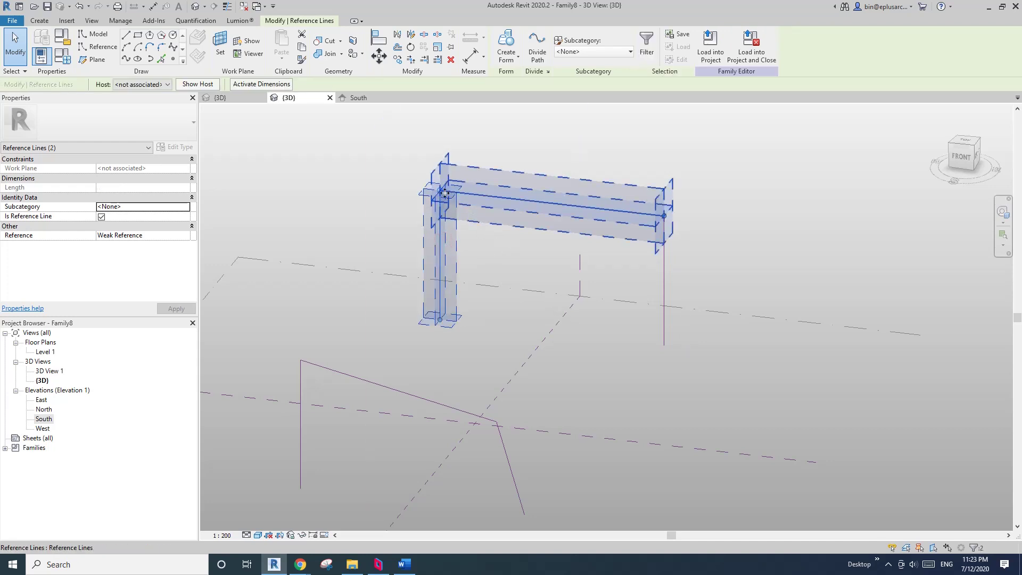
left_click_drag(439, 190, 502, 200)
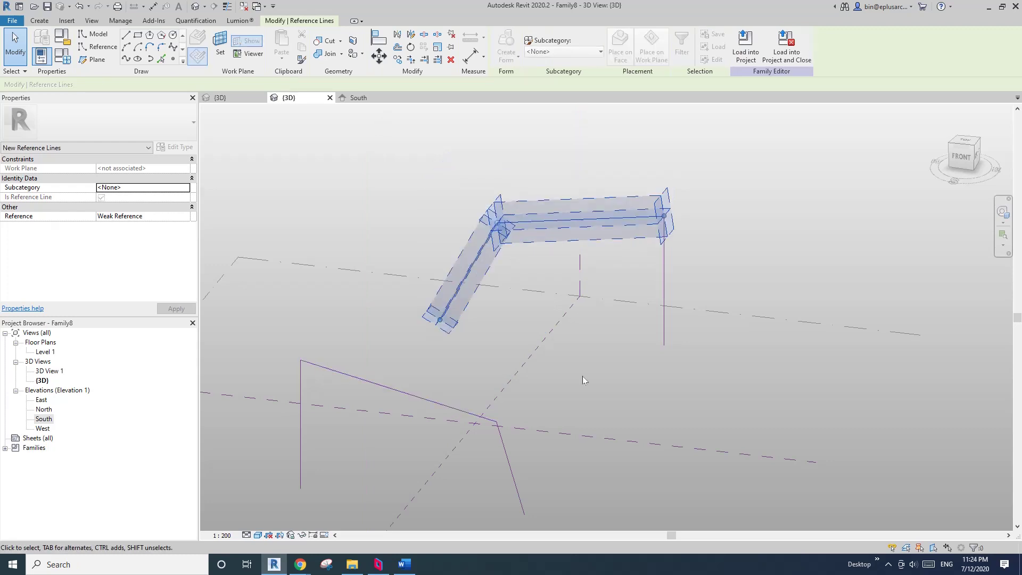
scroll(524, 251, "down", 2)
middle_click_drag(535, 244, 623, 257, "shift")
key("Escape")
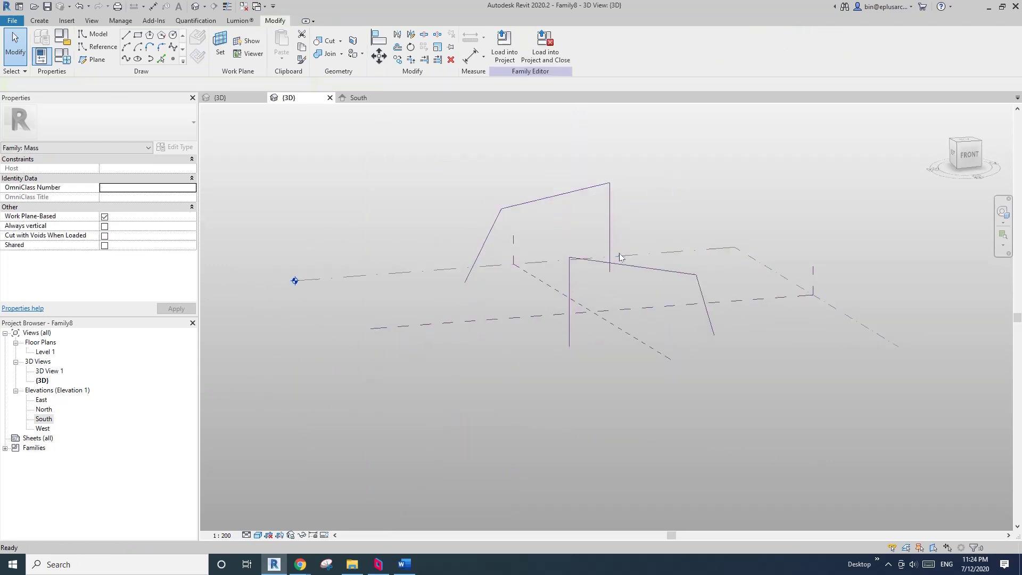
Step: Select the front and back frames as line chains and create a form between them
key("Tab")
left_click(629, 266)
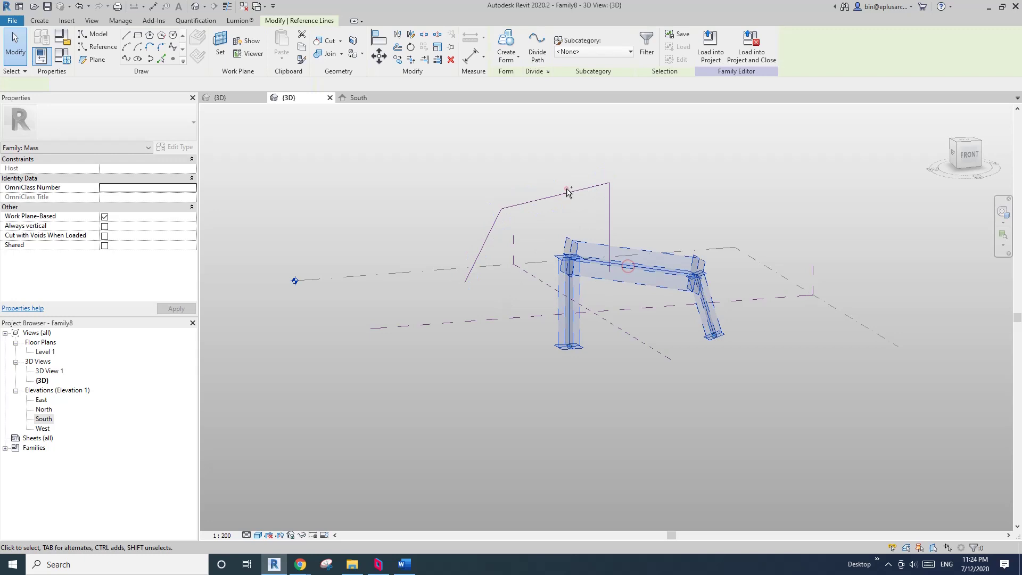
key("Tab")
left_click(571, 193, "ctrl")
left_click(507, 42)
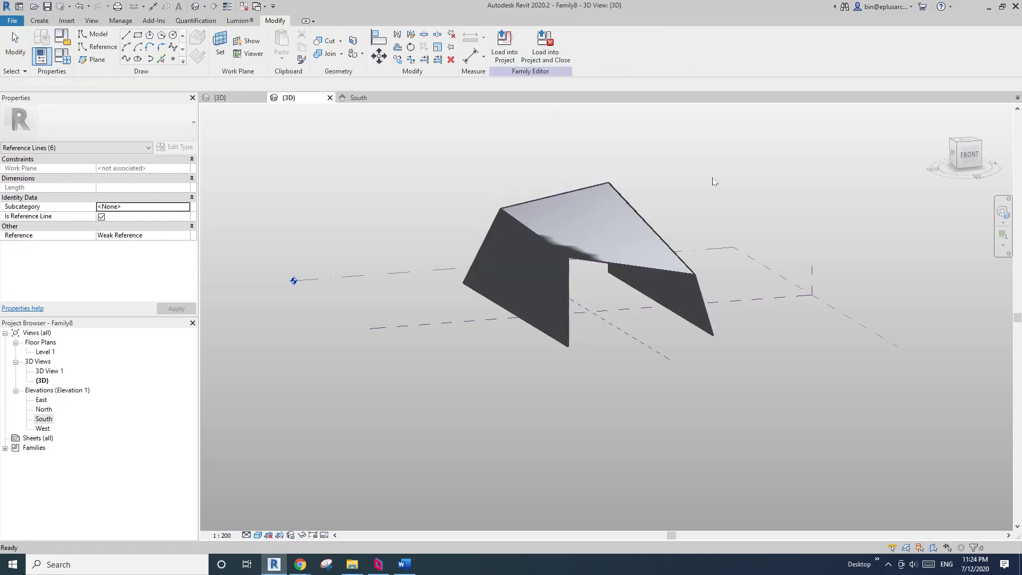
middle_click_drag(521, 229, 652, 282, "shift")
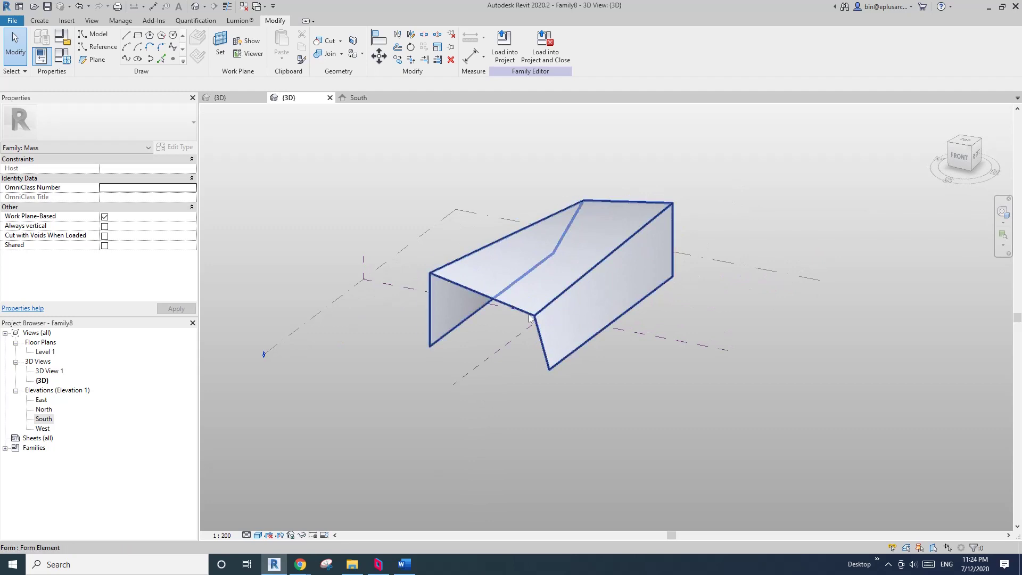
Step: Check the folded-strip photo in Word, return to Revit and move the front frame's right top corner outward so that its leg leans out
left_click(405, 565)
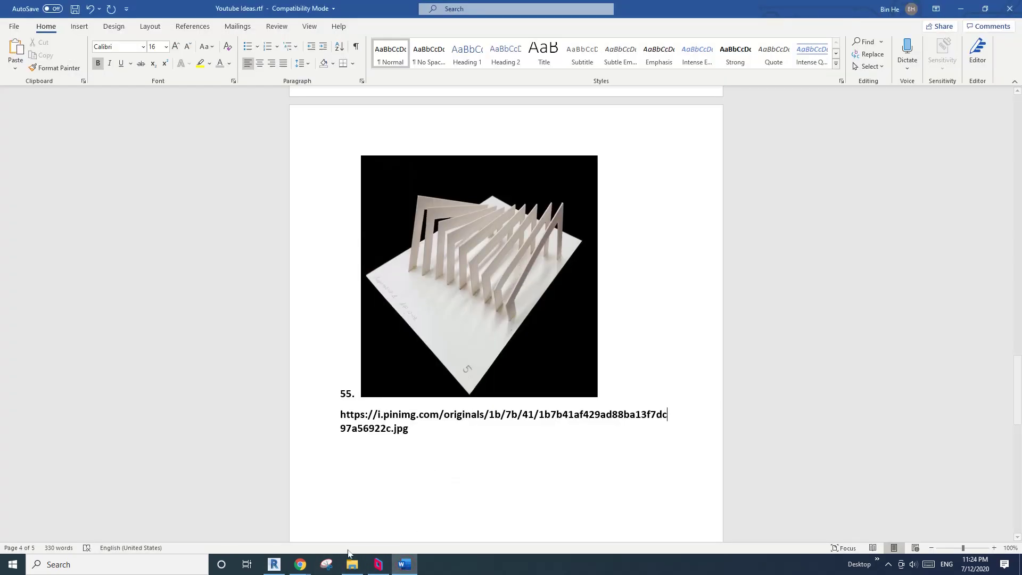
left_click(274, 564)
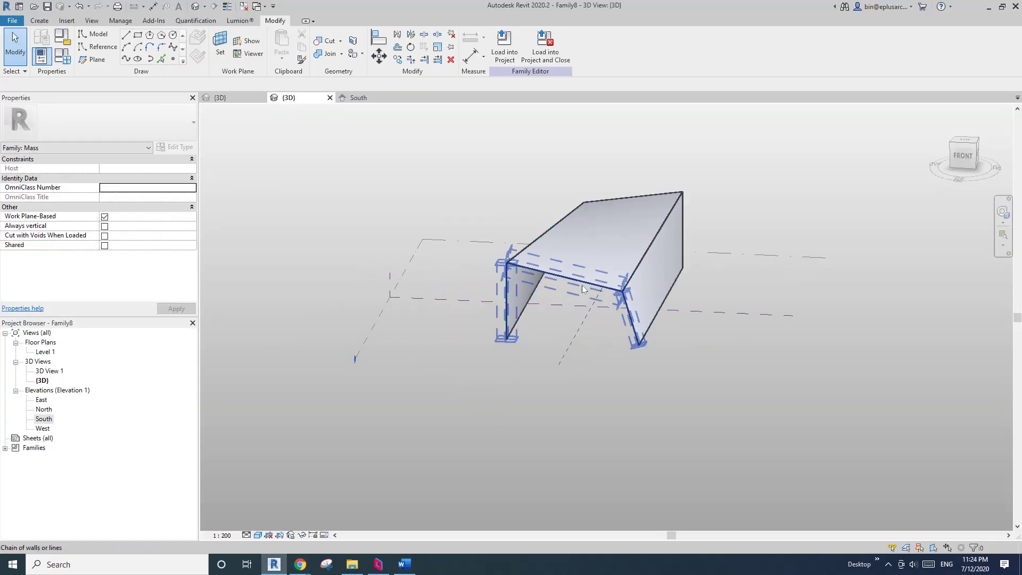
left_click(583, 290)
mouse_move(582, 289)
middle_mouse_down("shift")
mouse_move(555, 296)
mouse_move(566, 291)
middle_mouse_up("shift")
scroll(598, 302, "up", 1)
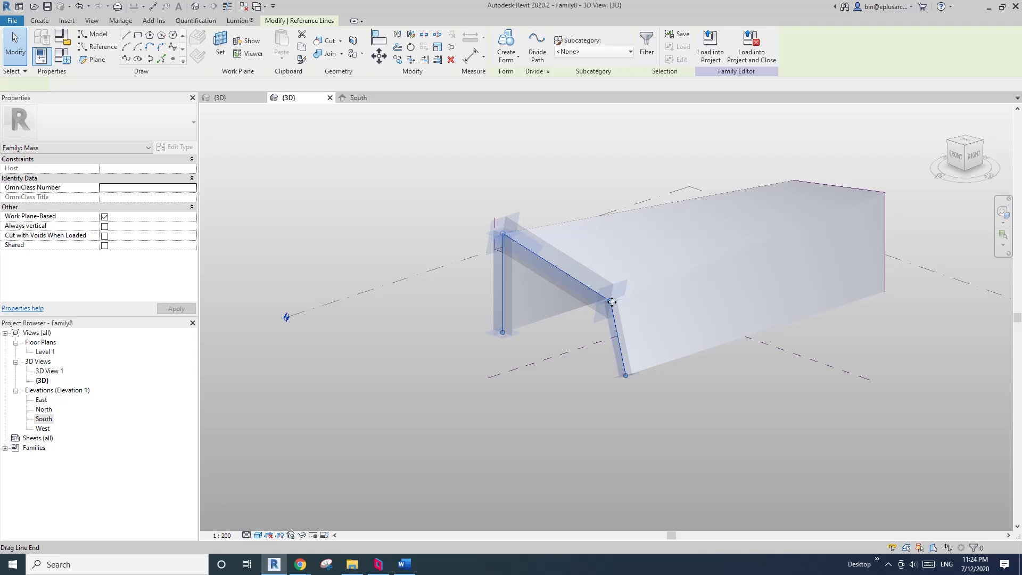
left_click_drag(612, 302, 644, 312)
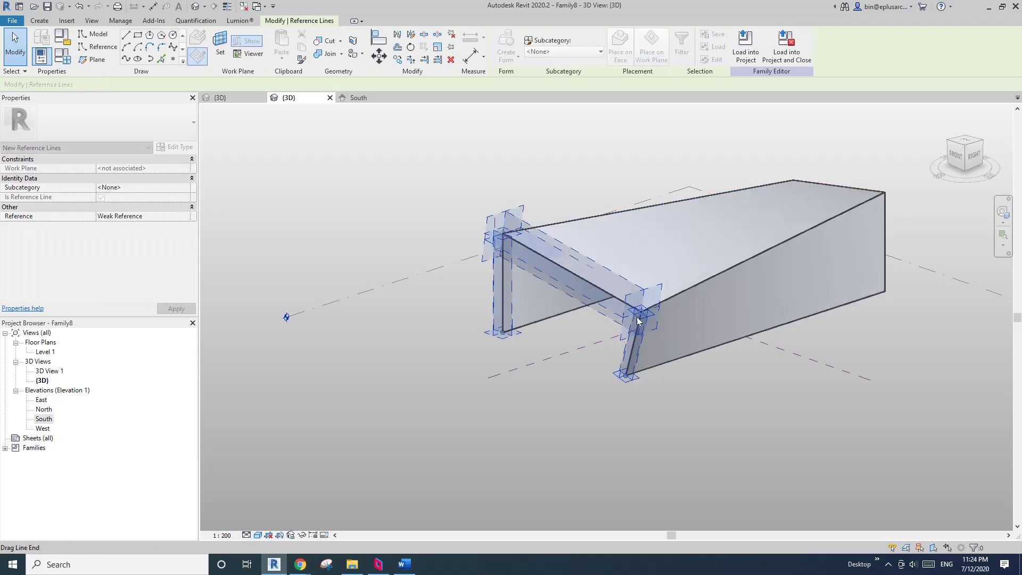
middle_click_drag(644, 313, 804, 263, "shift")
Step: Look at the form from behind and select the back frame's three reference lines as a chain
left_click(795, 205)
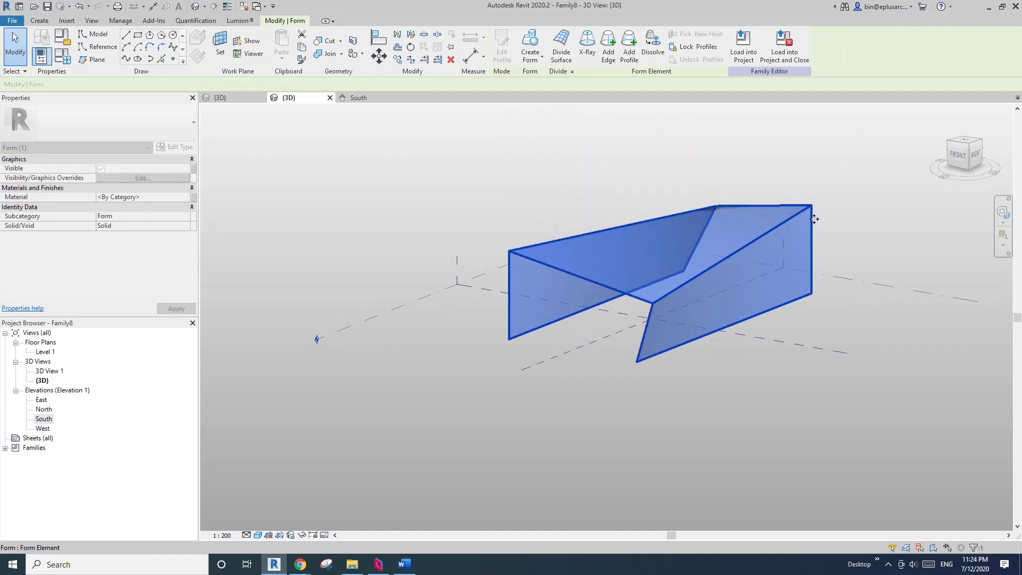
middle_click_drag(812, 219, 543, 282, "shift")
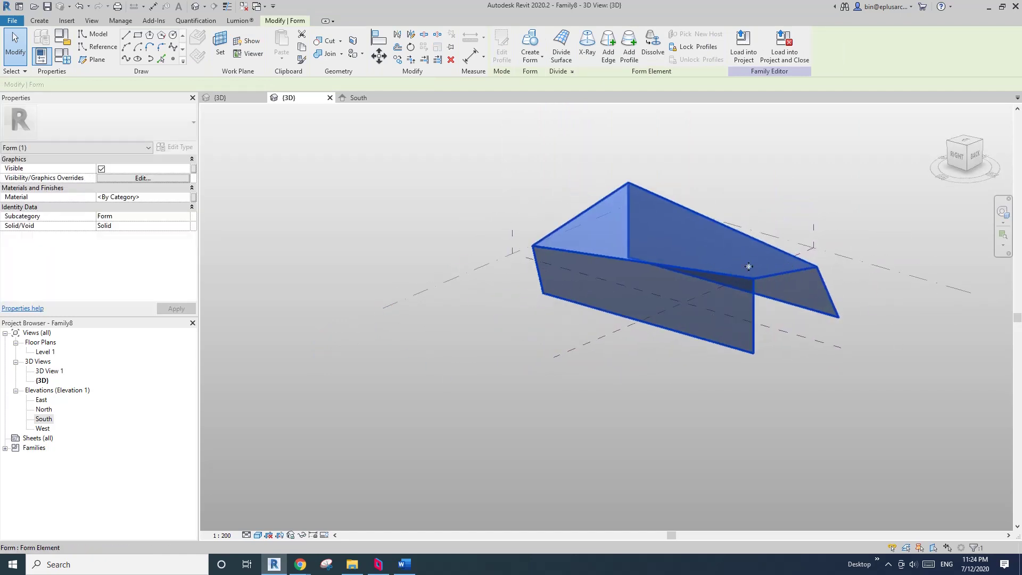
key("Escape")
left_click(739, 254)
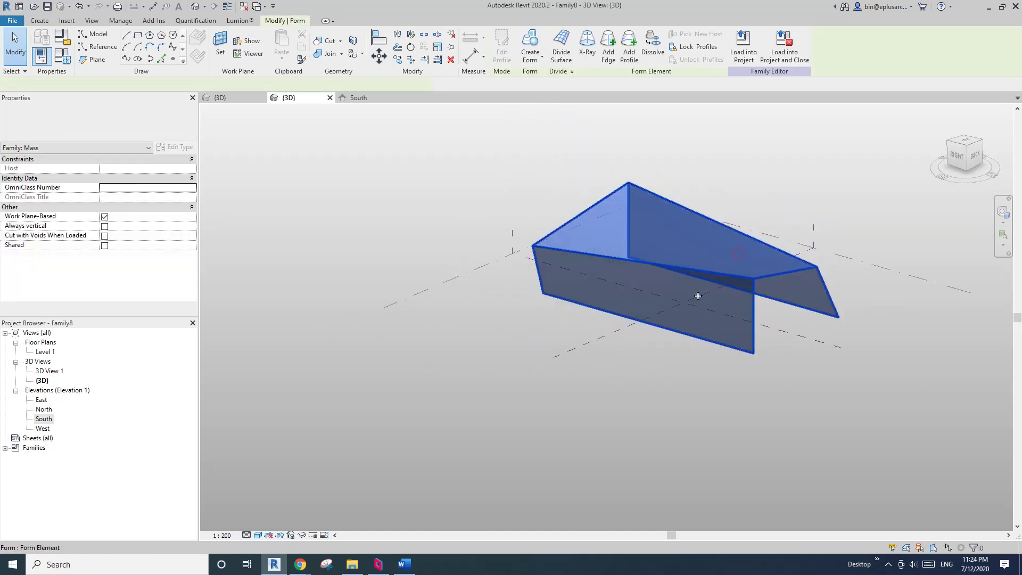
scroll(745, 279, "up", 1)
middle_click_drag(746, 280, 669, 308)
key("Escape")
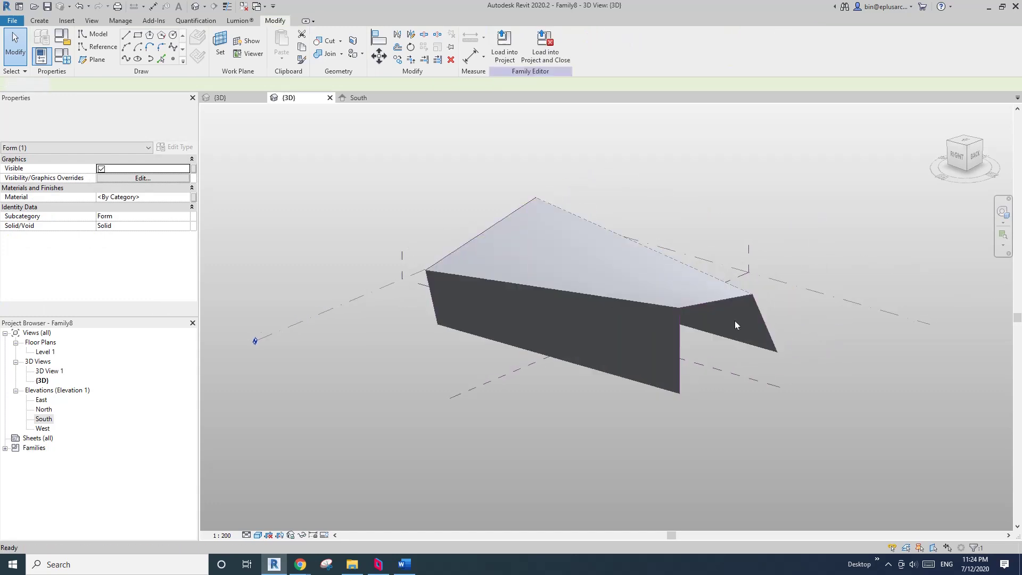
key("Tab")
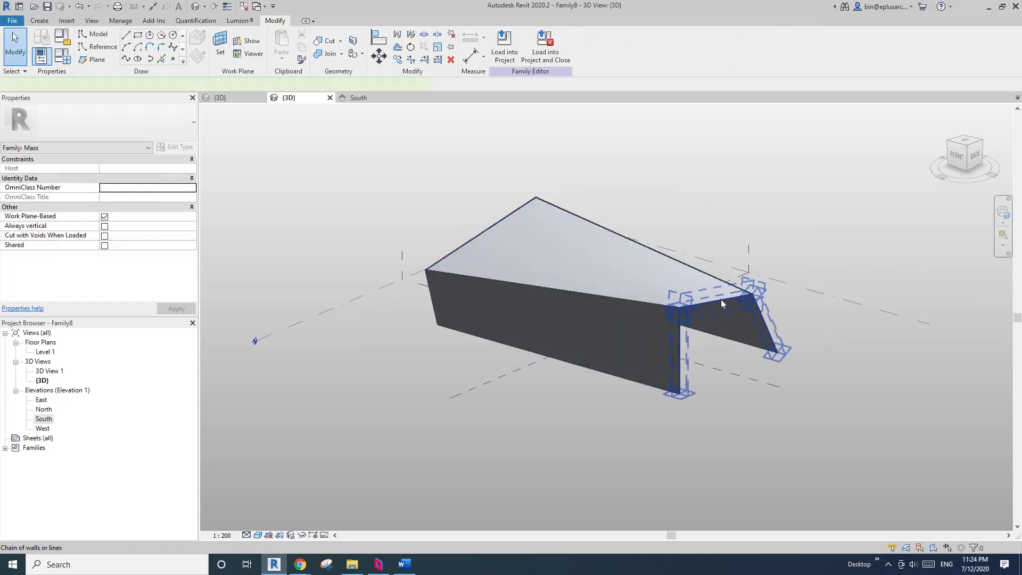
left_click(722, 304)
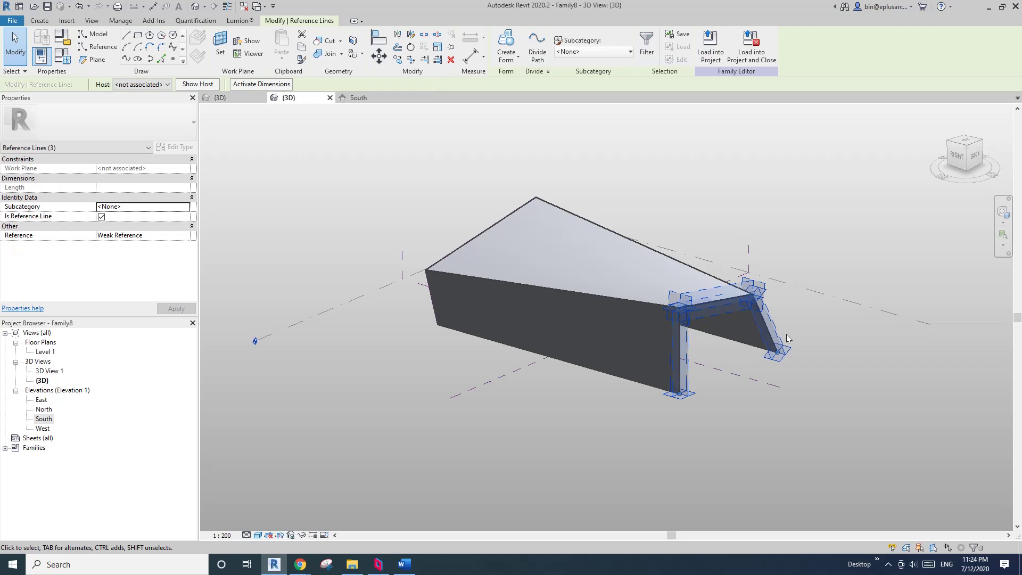
Step: Move both top corners of the back frame outward, leaving one leg leaning out and the other leaning slightly in
middle_click_drag(732, 296, 761, 311, "shift")
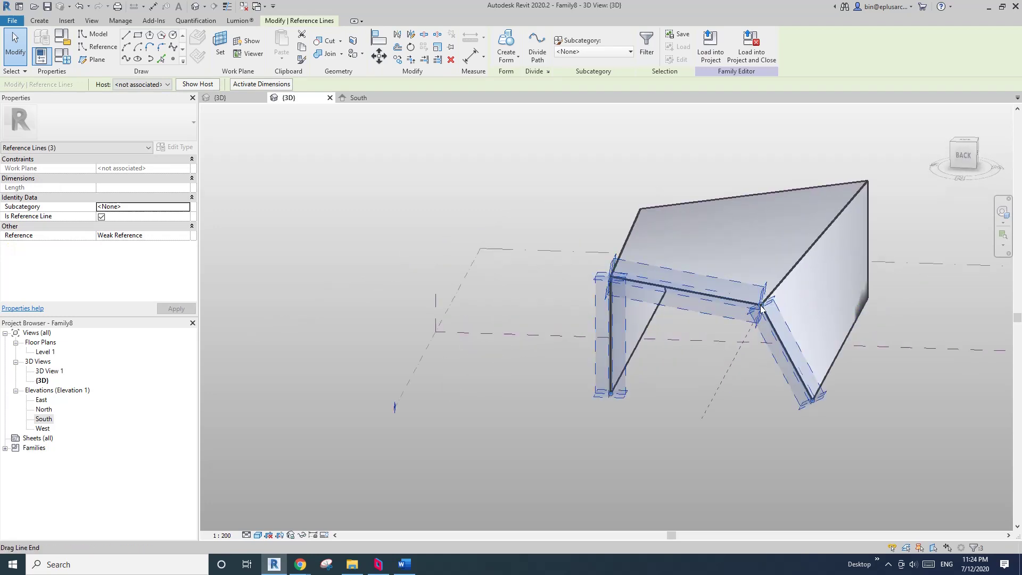
left_click_drag(761, 308, 829, 297)
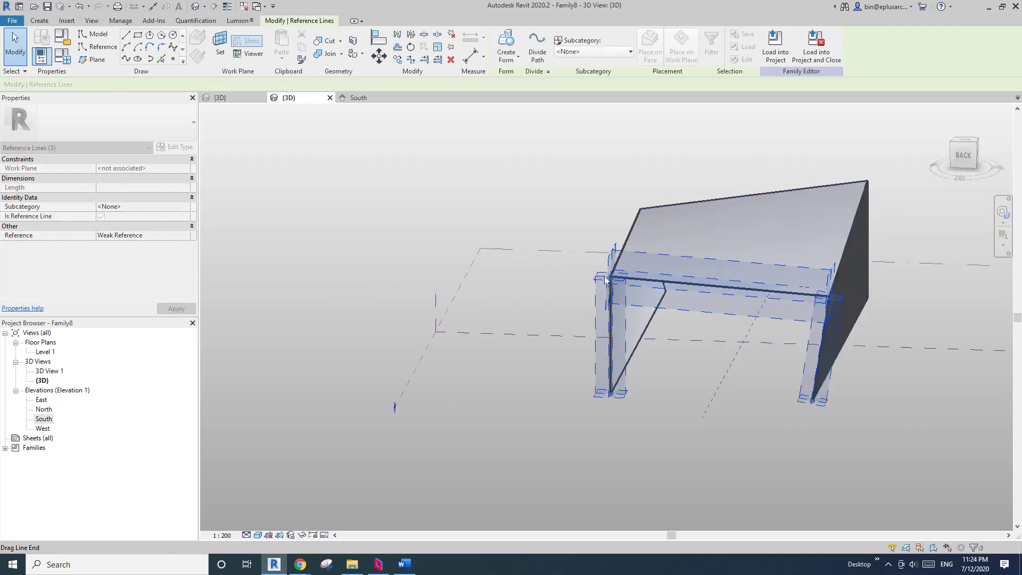
left_click_drag(612, 276, 579, 276)
left_click_drag(830, 297, 795, 304)
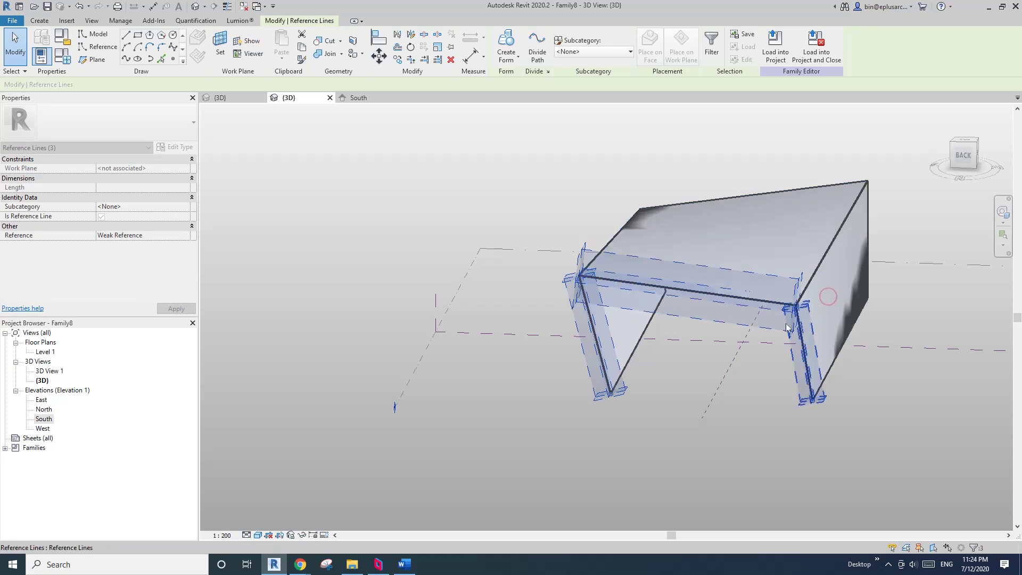
middle_click_drag(790, 323, 888, 295, "shift")
left_click(768, 273)
middle_click_drag(709, 314, 650, 378, "shift")
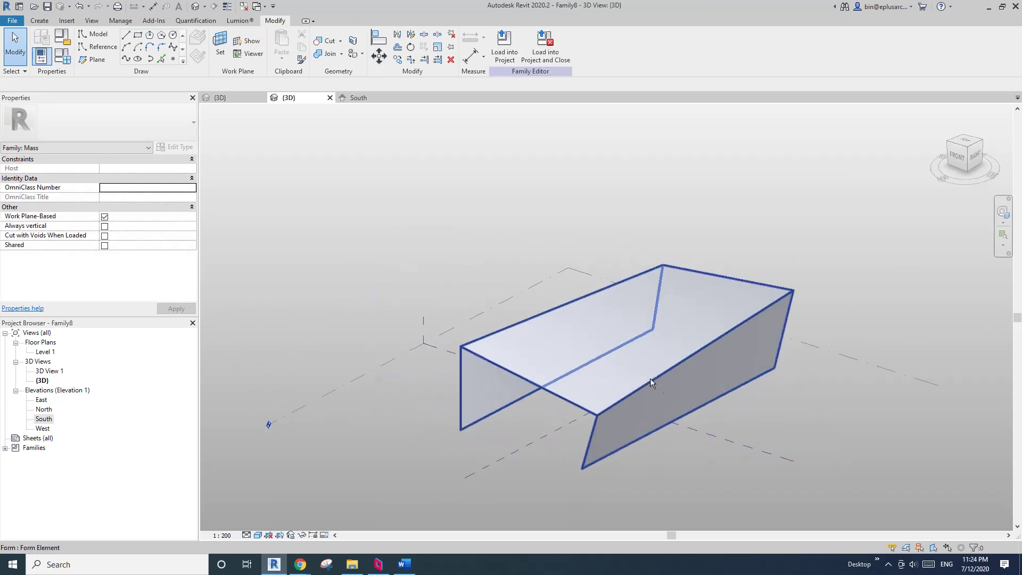
Step: Select the form and divide its top and two side faces with Divide Surface
left_click(684, 386)
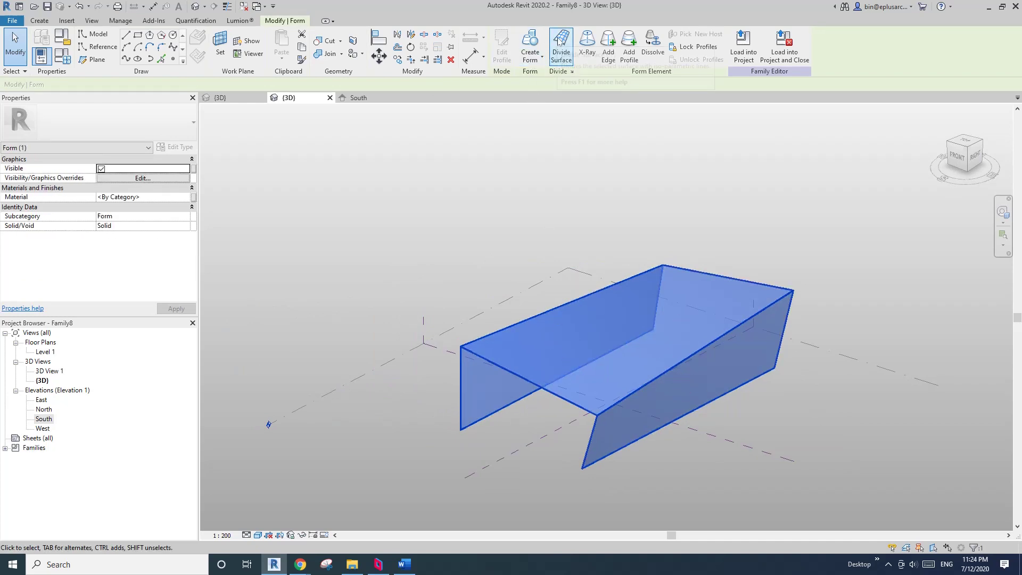
middle_click_drag(693, 295, 760, 326)
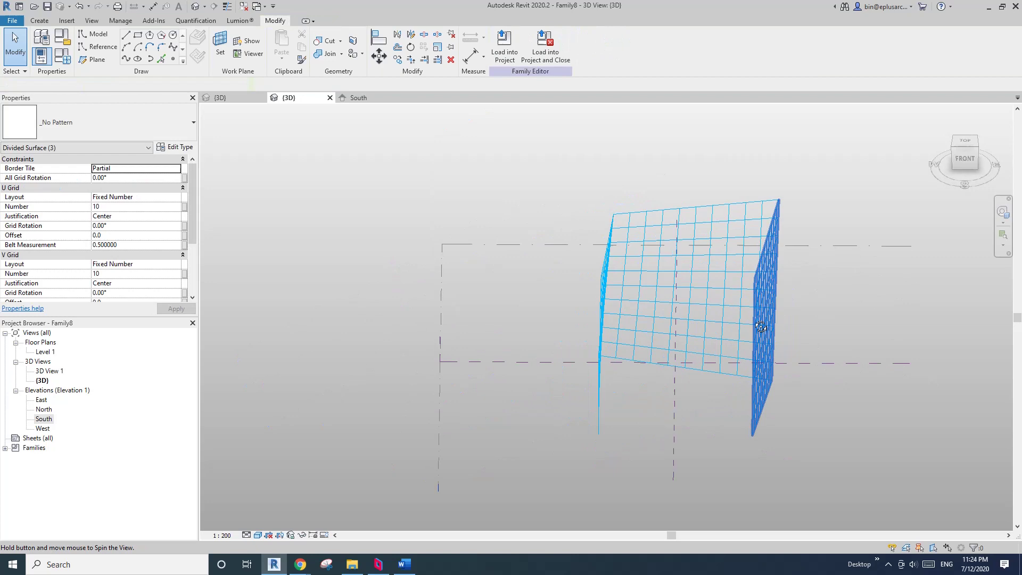
left_click(596, 277)
middle_click_drag(596, 276, 559, 299, "shift")
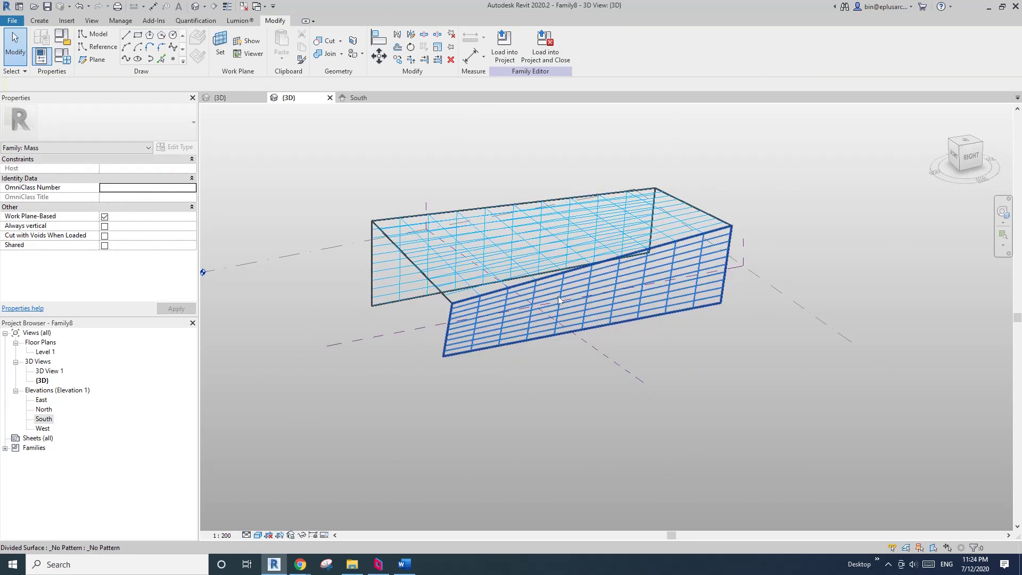
Step: Set the V Grid number of the two side divided surfaces to 1
left_click(535, 280)
left_click(527, 243, "ctrl")
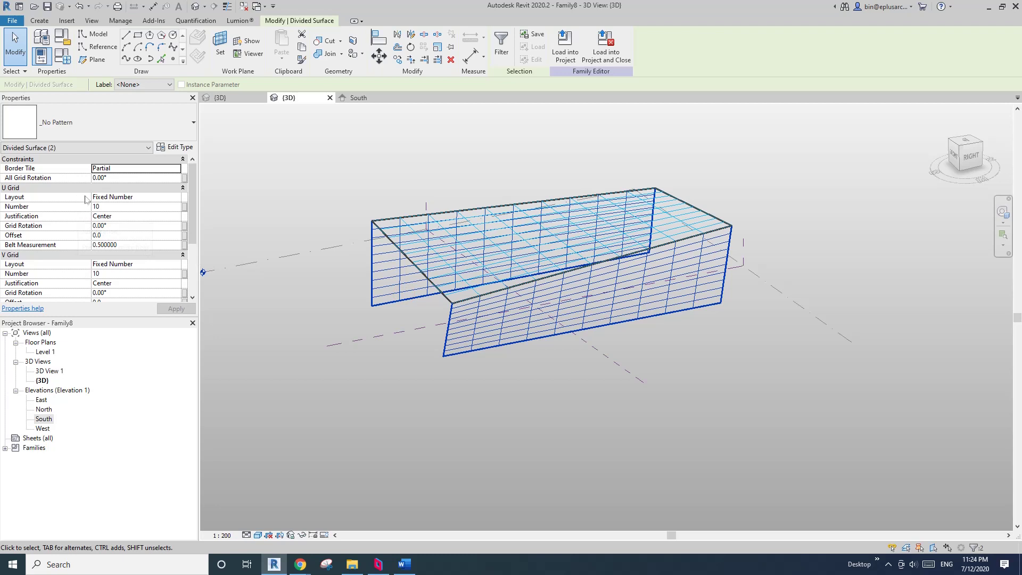
left_click(128, 273)
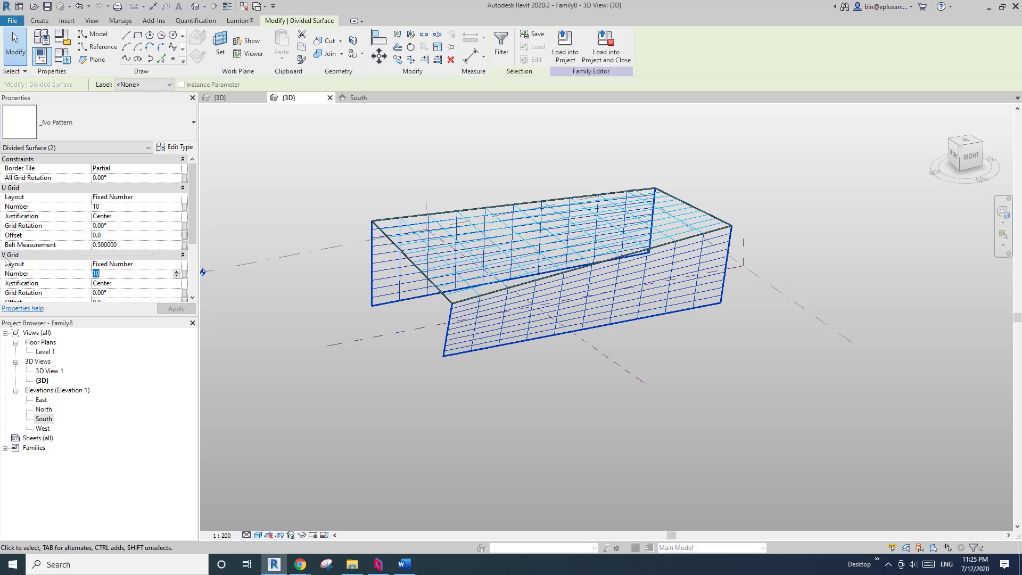
type("0")
key("Return")
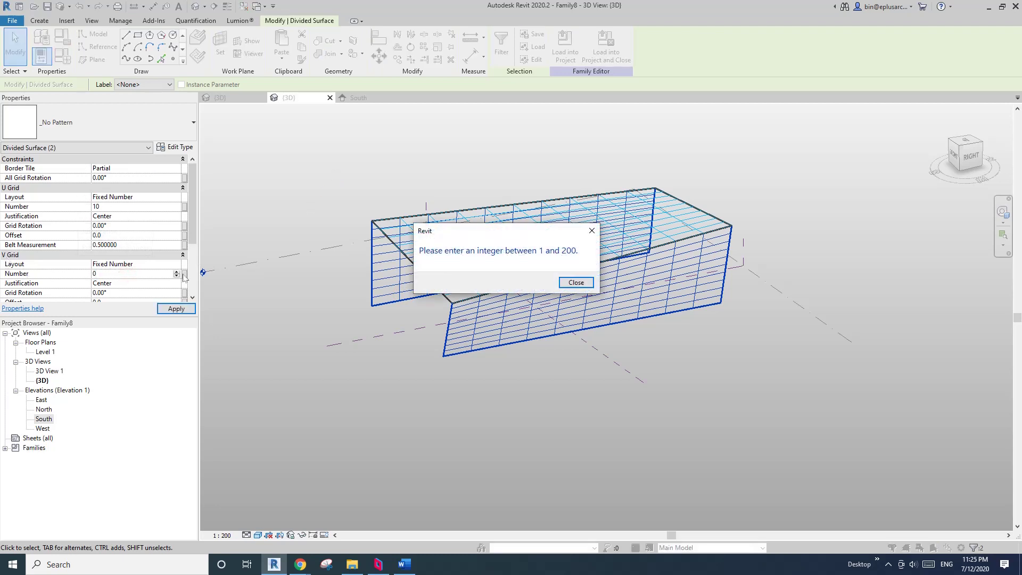
key("Return")
type("1")
key("Return")
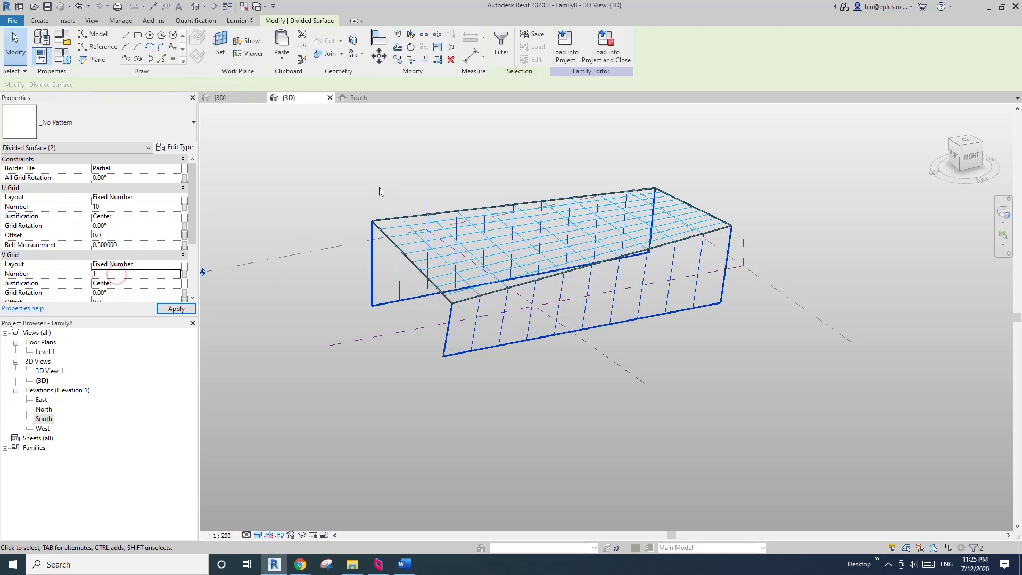
Step: Set the V Grid number of the top divided surface to 1
middle_click_drag(389, 204, 502, 317, "shift")
left_click(498, 285)
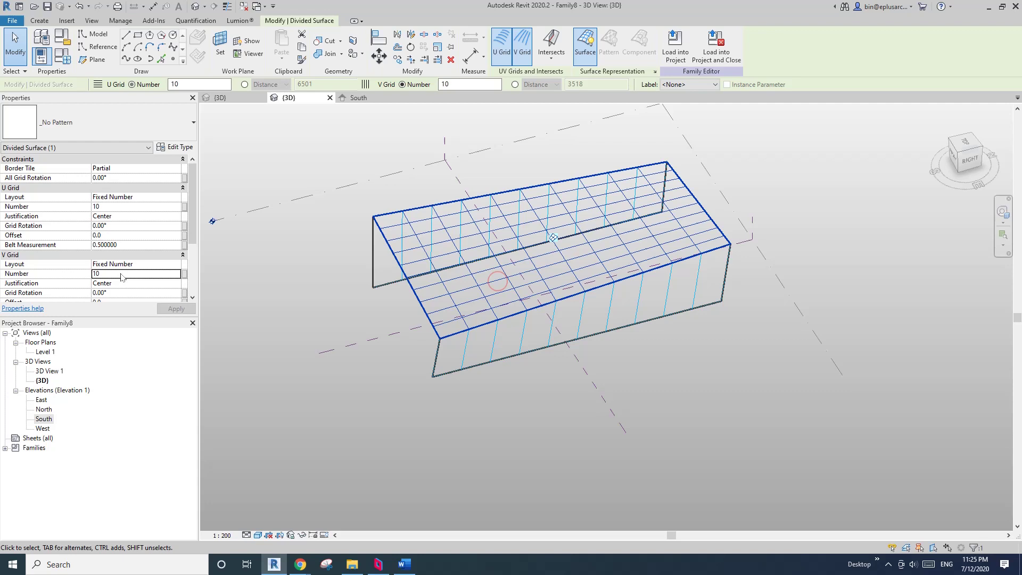
middle_click_drag(389, 312, 396, 282, "shift")
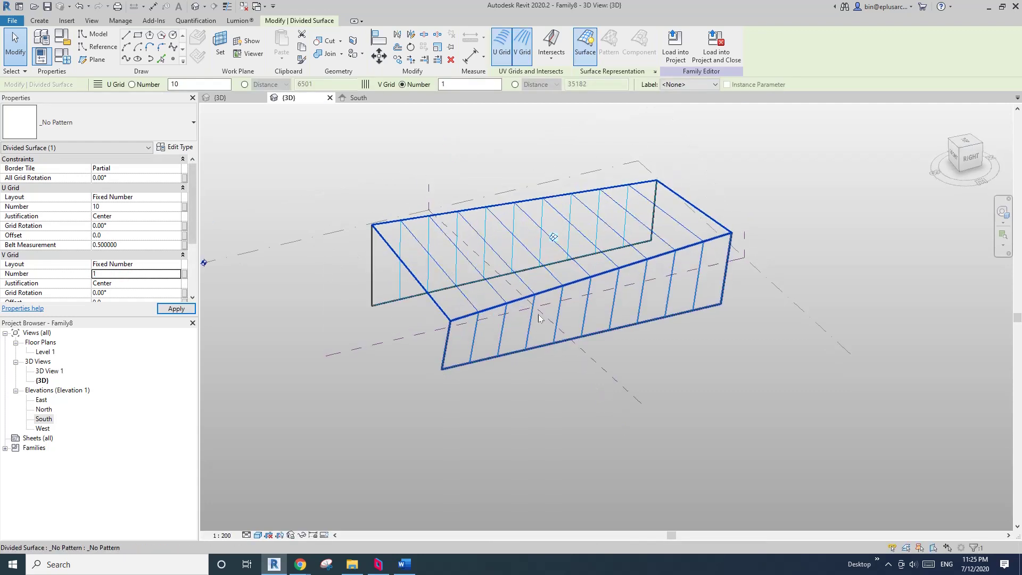
Step: Select all three divided surfaces together and increase their U Grid number for closer strip spacing
left_click(558, 315, "ctrl")
left_click(401, 289, "ctrl")
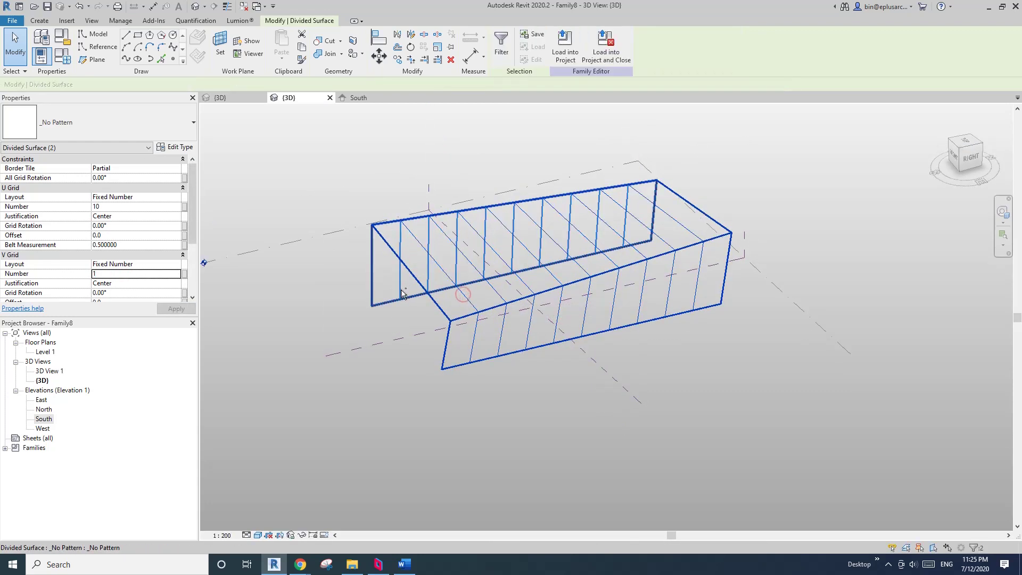
left_click(117, 207)
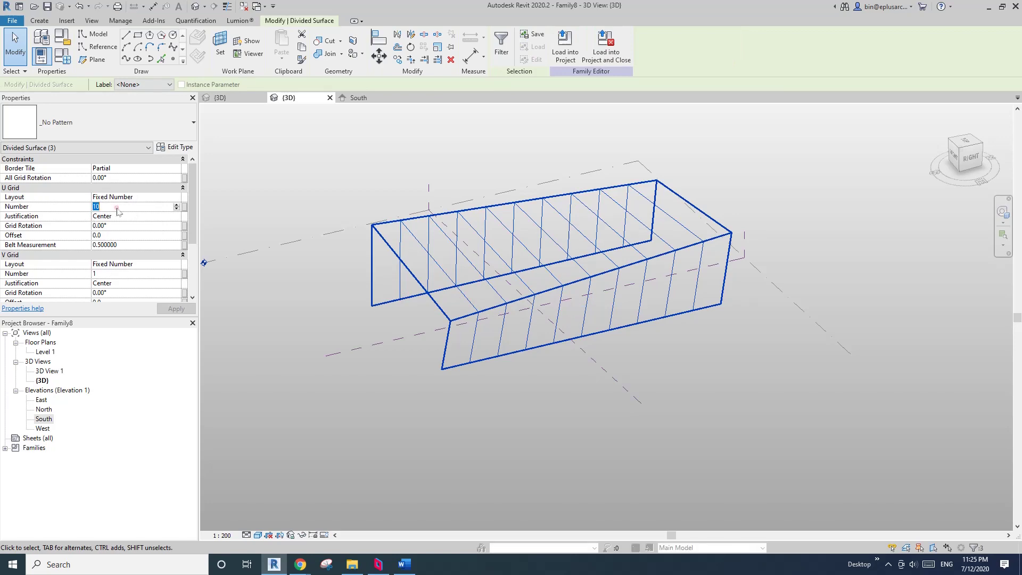
middle_click_drag(342, 165, 506, 234, "shift")
key("Escape")
scroll(500, 208, "up", 3)
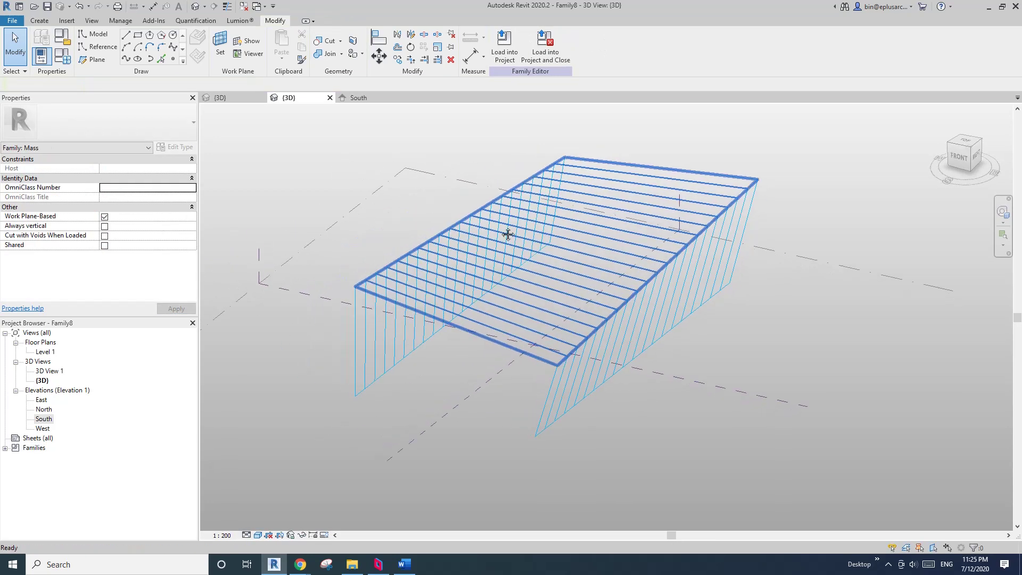
left_click(395, 348)
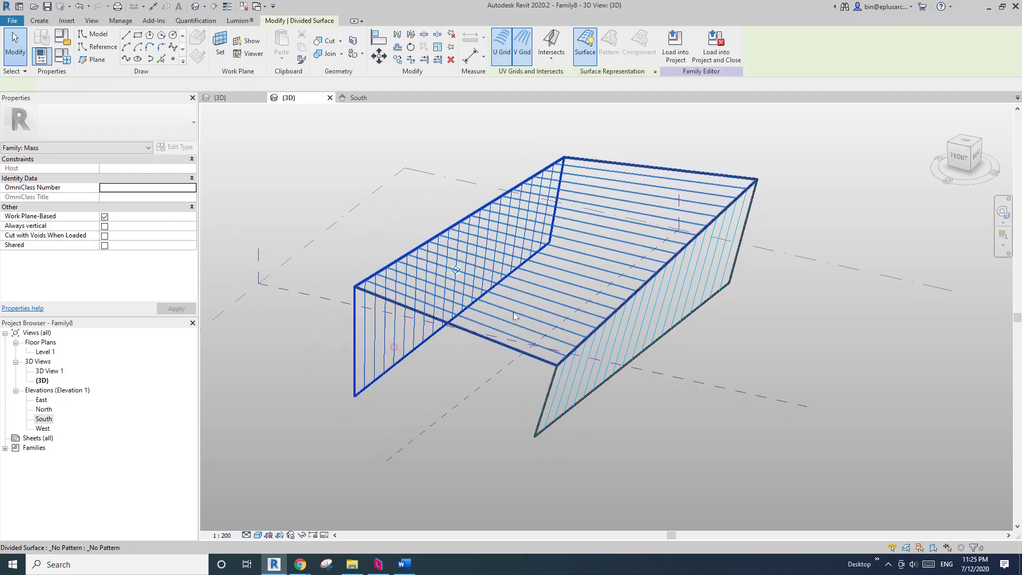
left_click(578, 309, "ctrl")
key("Escape")
left_click(378, 350)
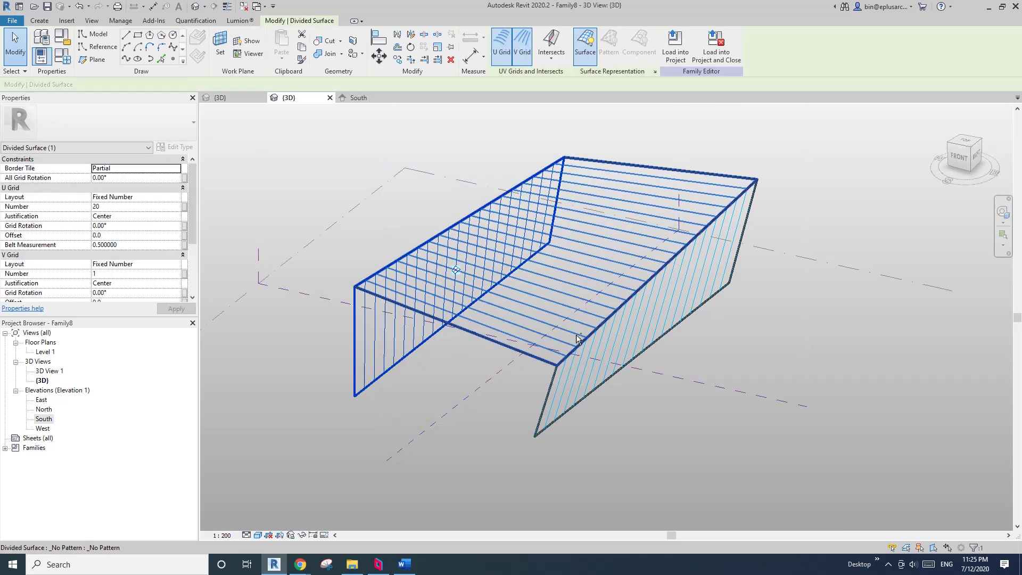
left_click(614, 341, "ctrl")
left_click(614, 340, "ctrl")
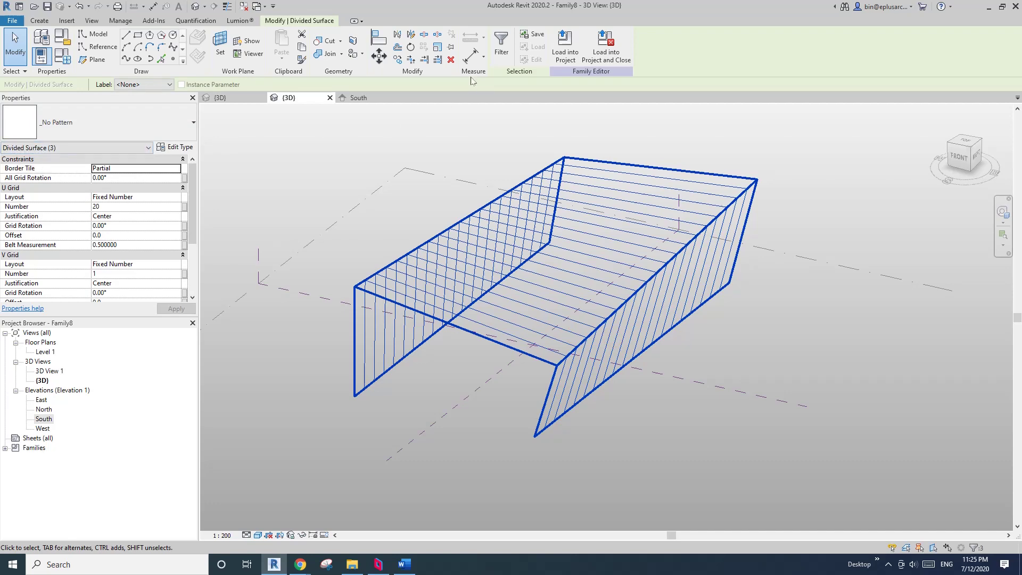
middle_click_drag(658, 181, 623, 196)
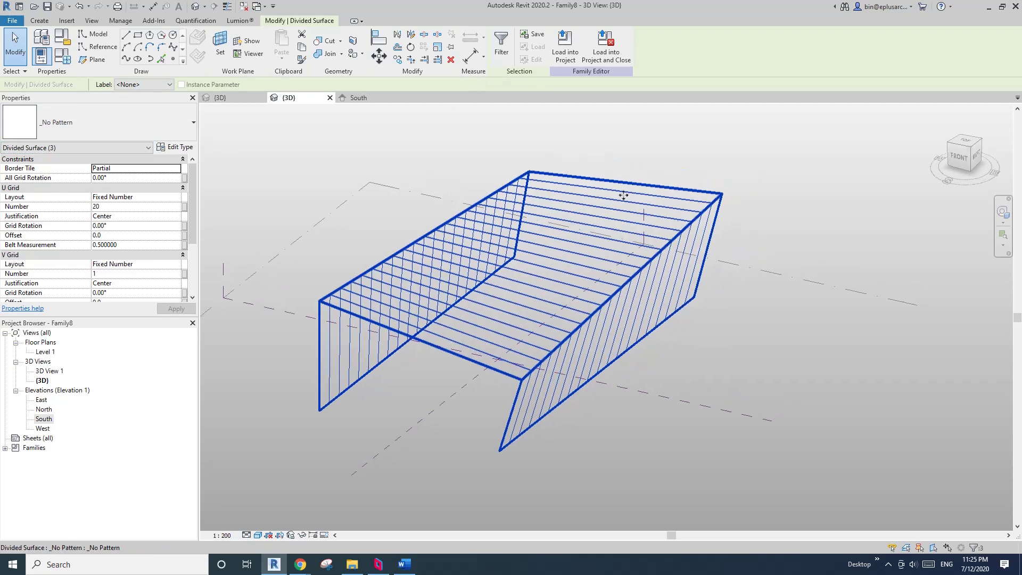
key("Escape")
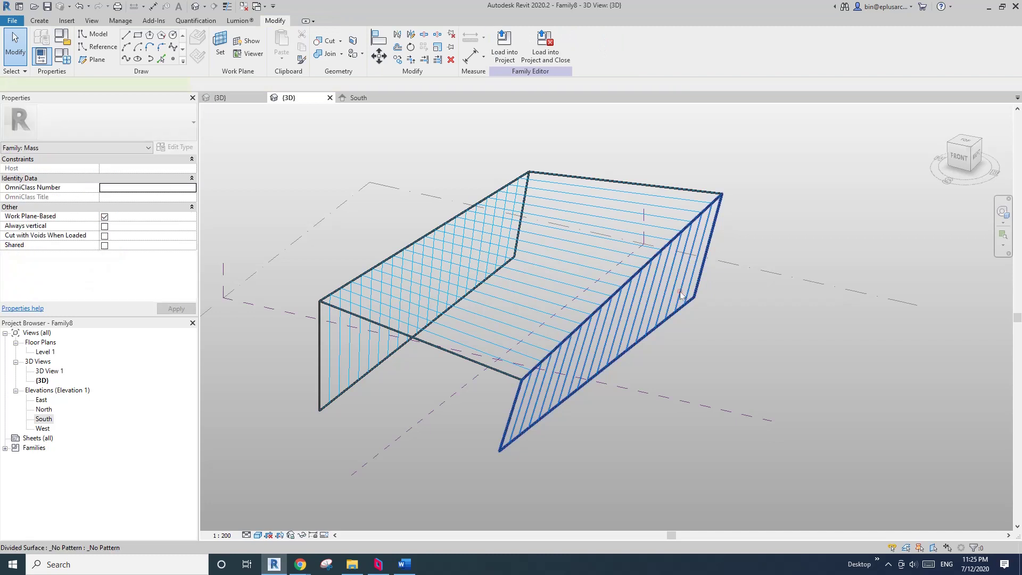
Step: Turn on Nodes in the surface representation of each of the three divided surfaces, one surface at a time
left_click(681, 295)
left_click(656, 71)
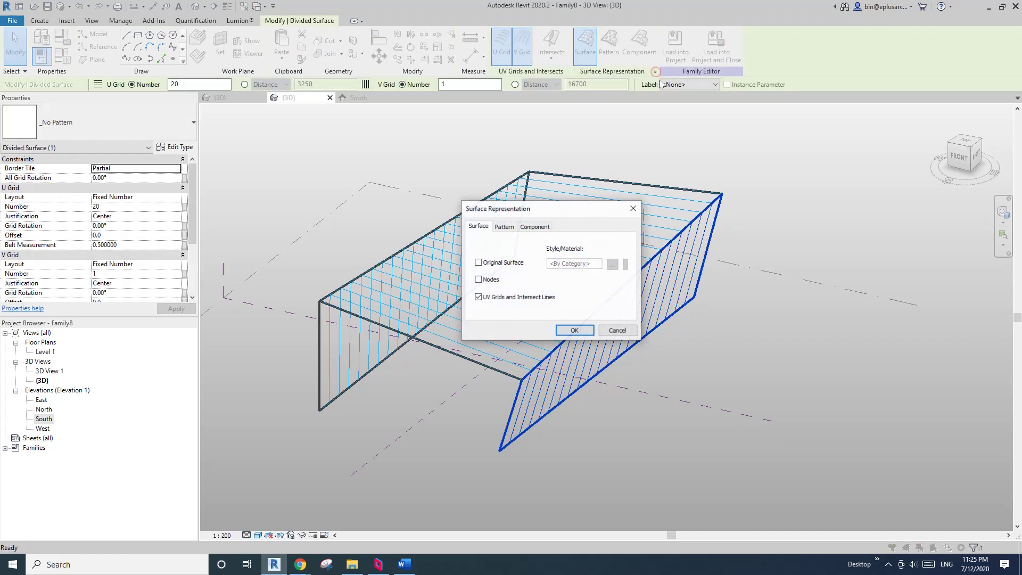
left_click(574, 331)
left_click(473, 328)
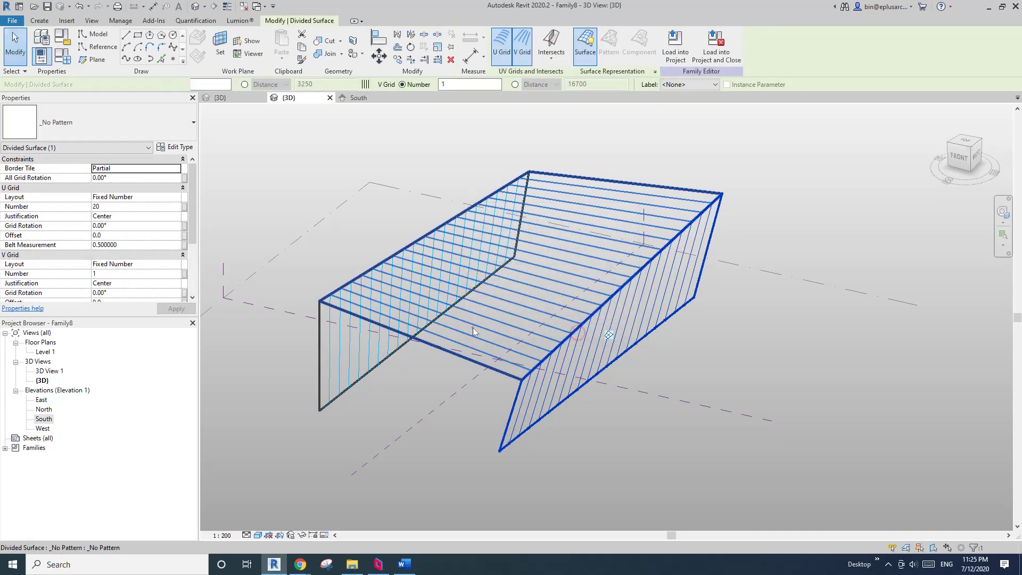
left_click(655, 72)
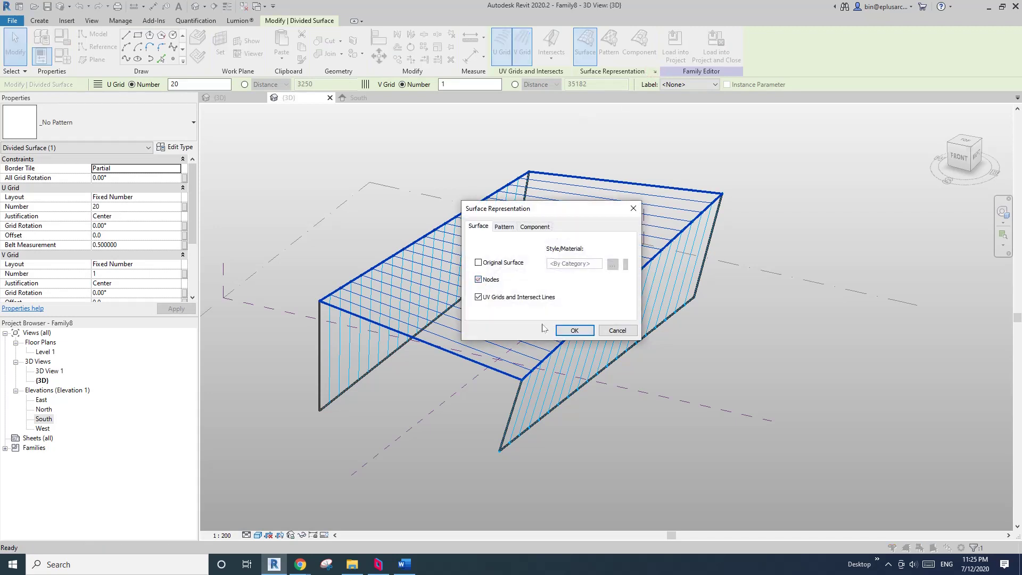
left_click(574, 331)
left_click(331, 352)
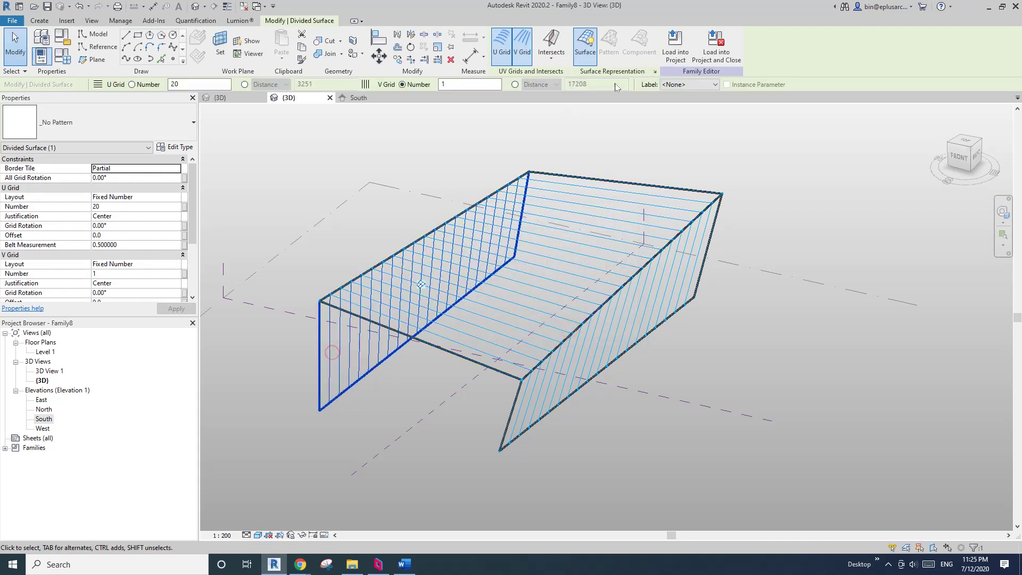
left_click(656, 72)
left_click(577, 332)
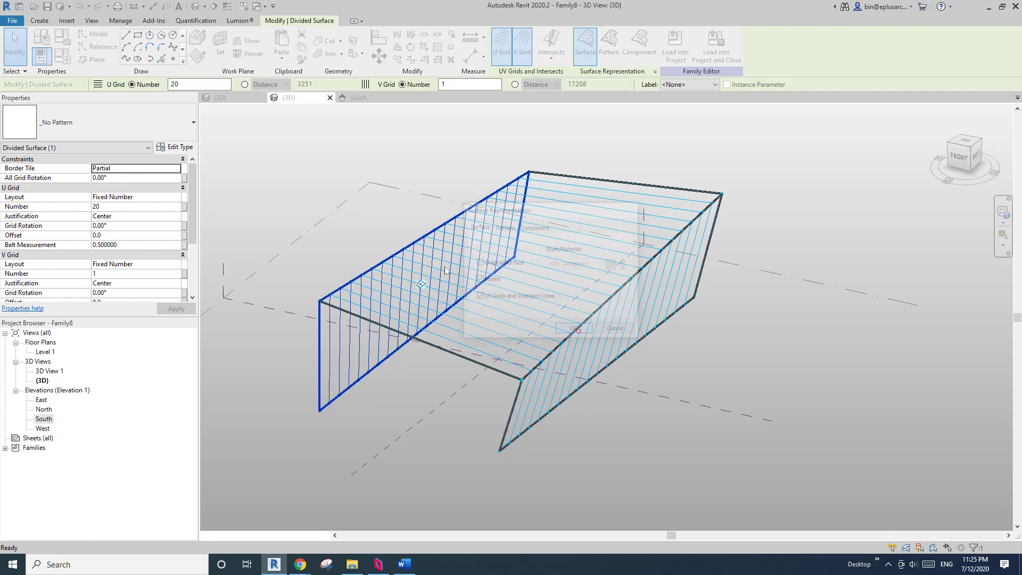
key("Escape")
Step: Load the Family7 adaptive frame into the mass family and place it on the four nodes at the form's front end
left_click(242, 98)
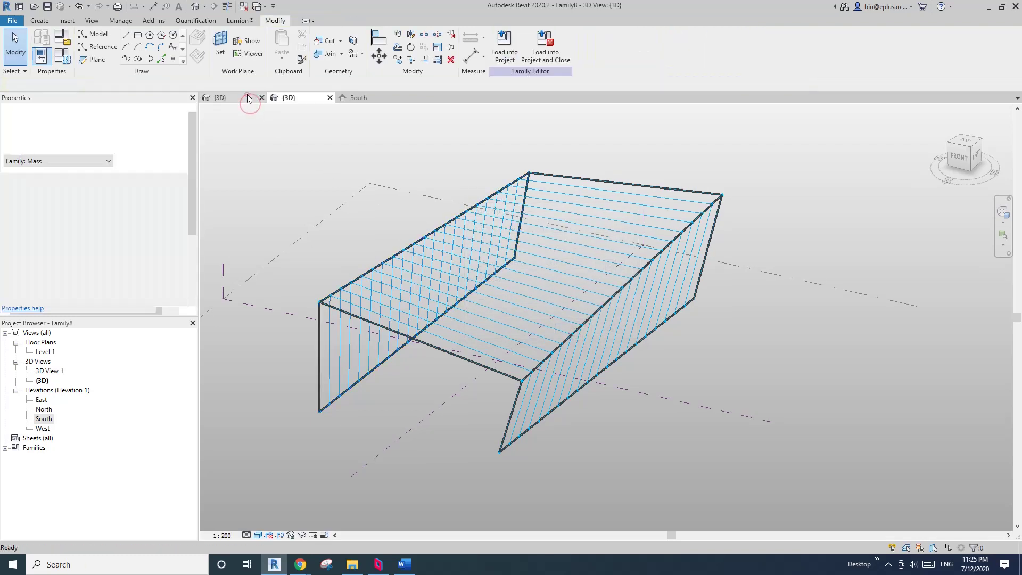
left_click(504, 48)
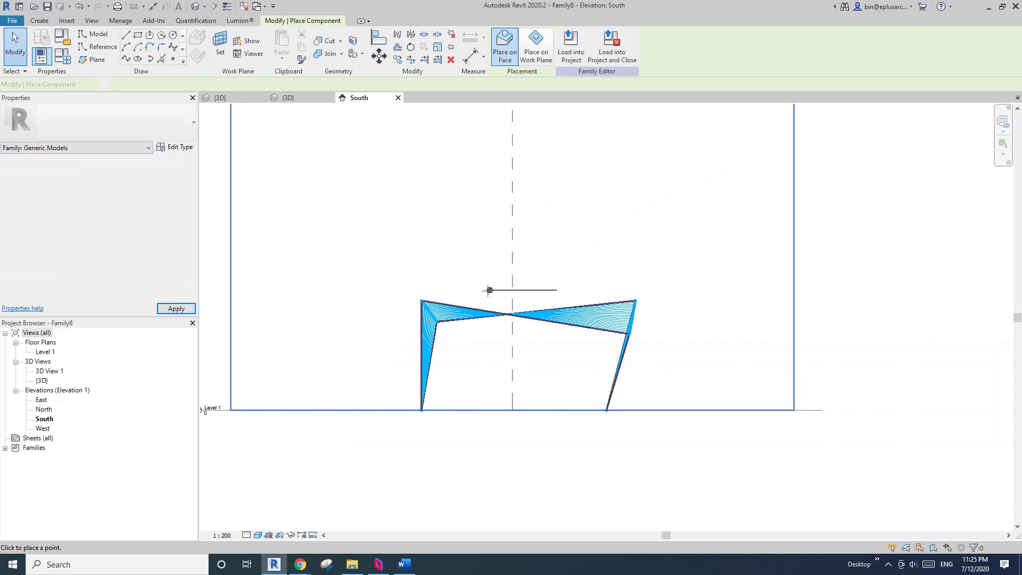
left_click(196, 8)
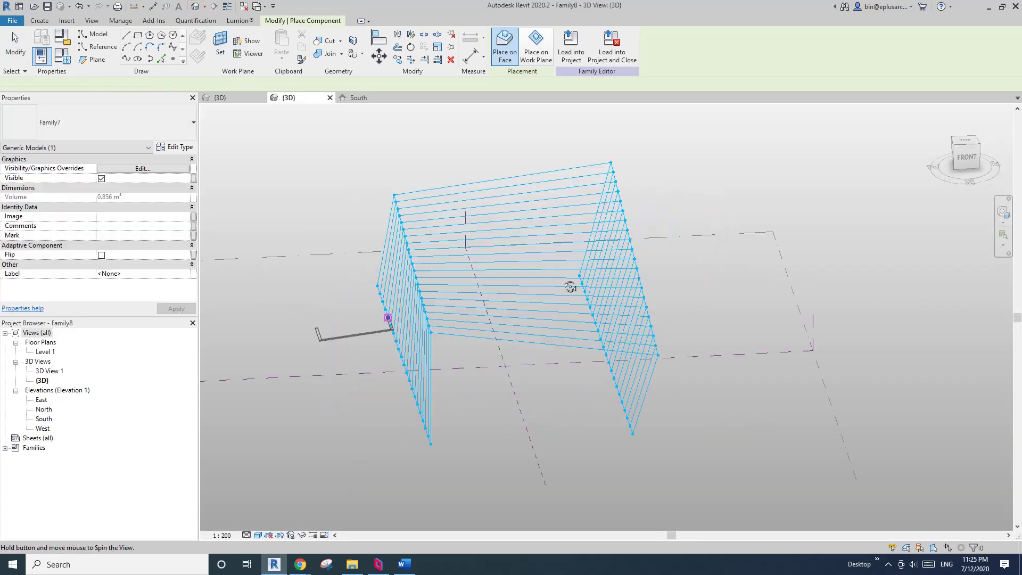
left_click(508, 49)
middle_click_drag(468, 365, 399, 366, "shift")
scroll(298, 423, "up", 3)
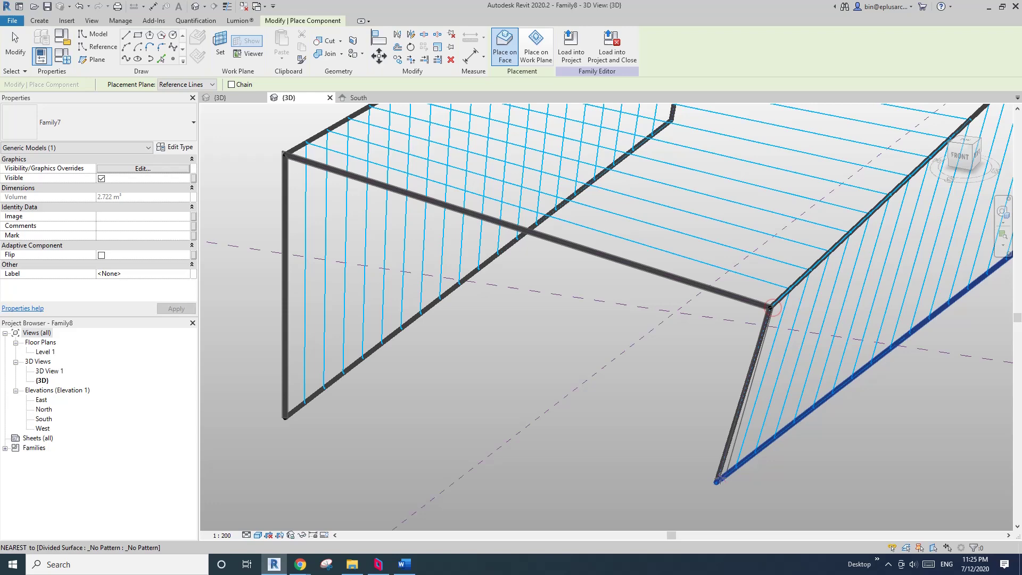
key("Escape")
key("Escape")
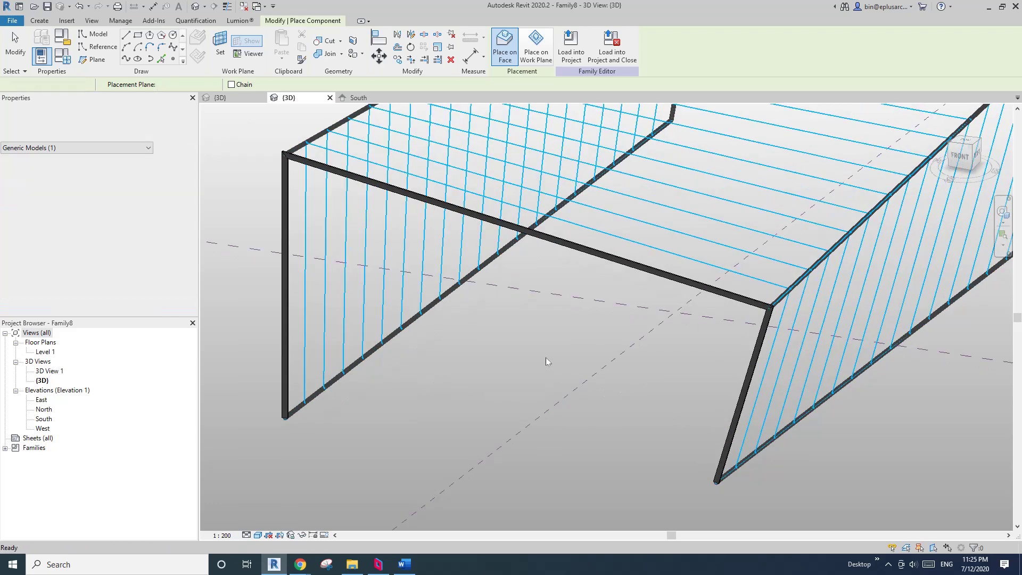
Step: Select the placed Family7 frame at the form's front end and open its family for editing
middle_click_drag(544, 370, 530, 370, "shift")
scroll(308, 190, "up", 5)
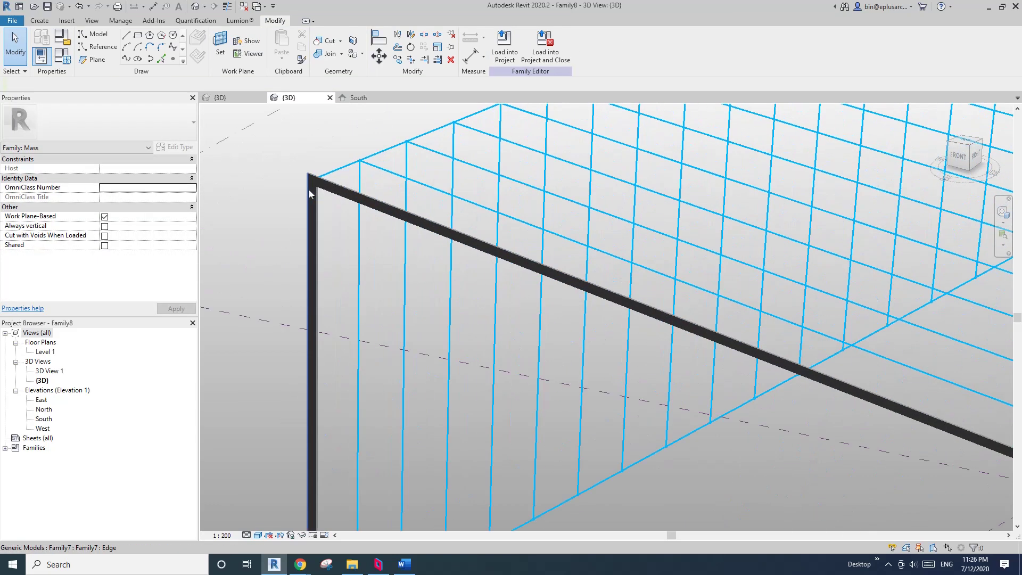
left_click(349, 191)
scroll(357, 195, "down", 5)
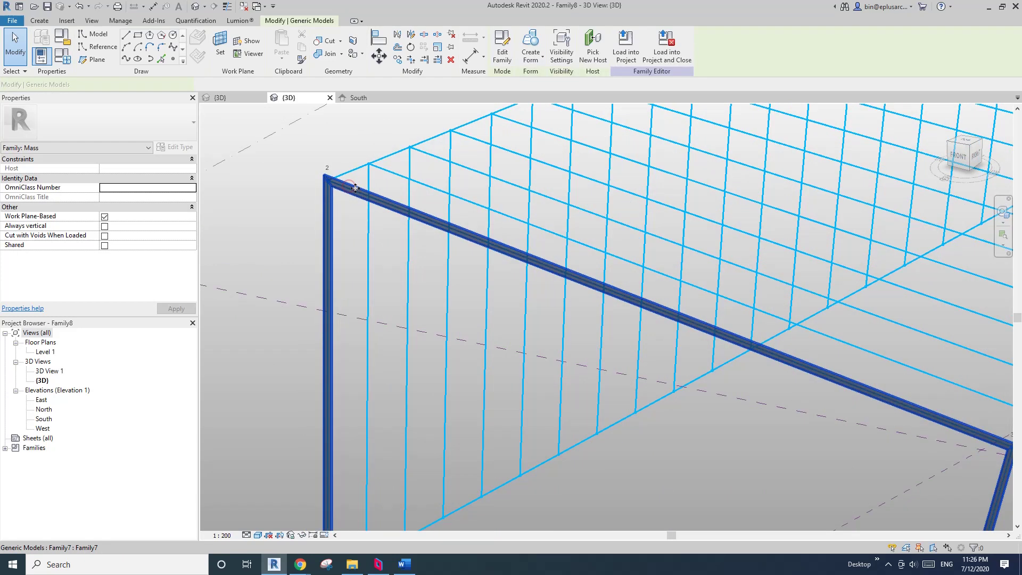
scroll(418, 209, "up", 1)
scroll(365, 210, "up", 4)
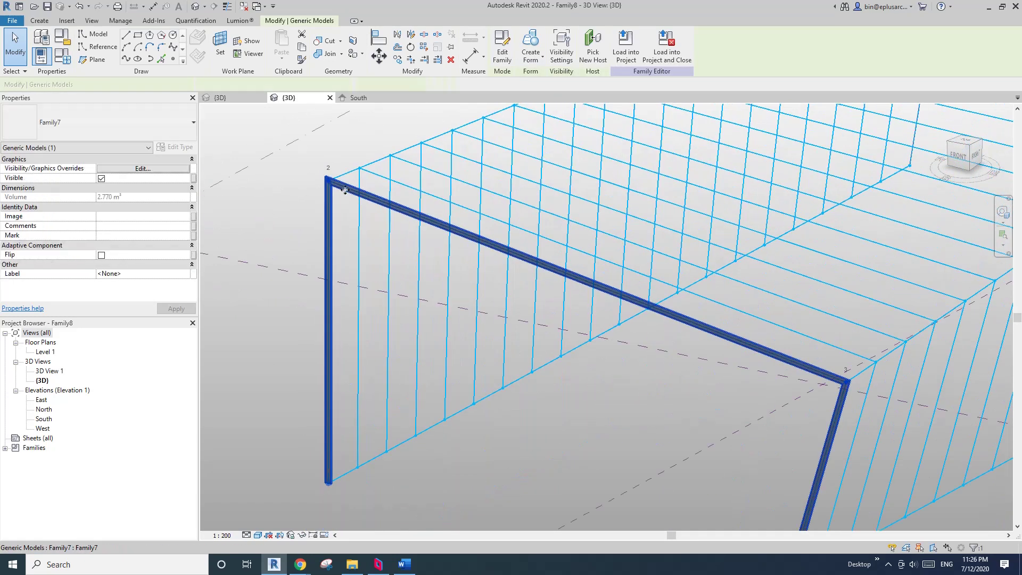
scroll(374, 211, "down", 3)
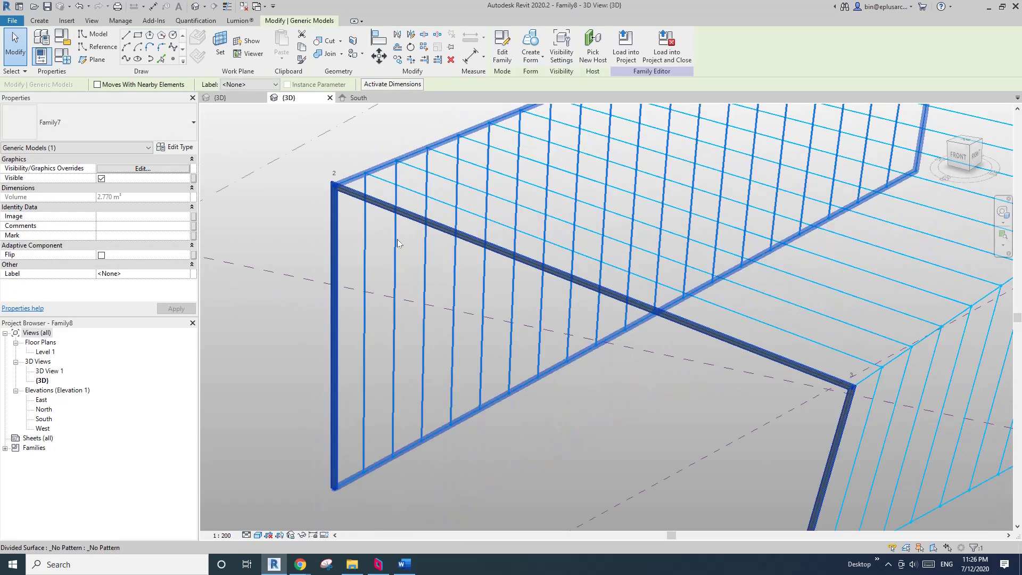
middle_click_drag(373, 211, 543, 255, "shift")
left_click(503, 56)
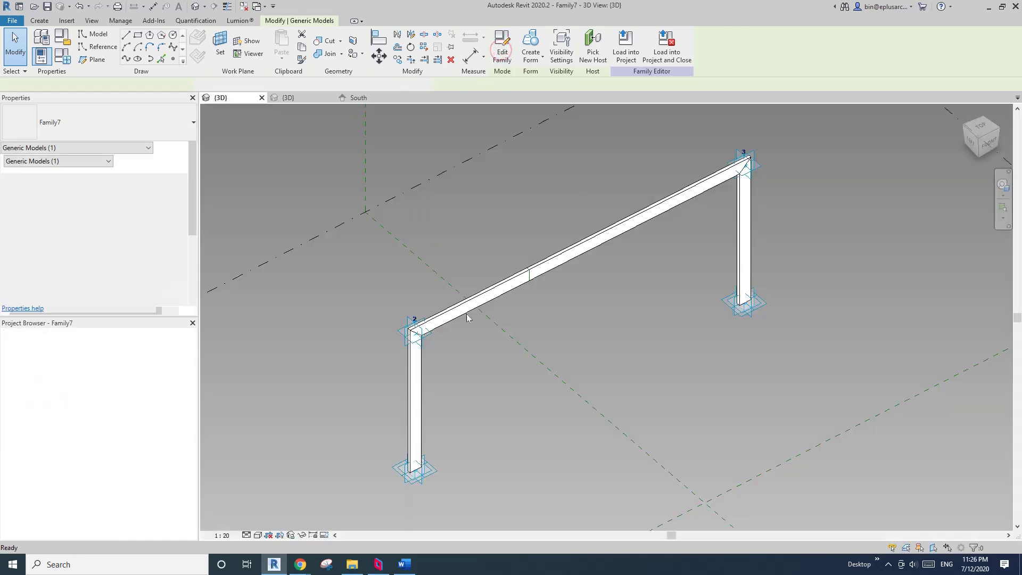
Step: Temporarily hide the solid beam form around the rectangular profile at the middle of the frame's top line
scroll(555, 261, "up", 5)
scroll(555, 261, "up", 1)
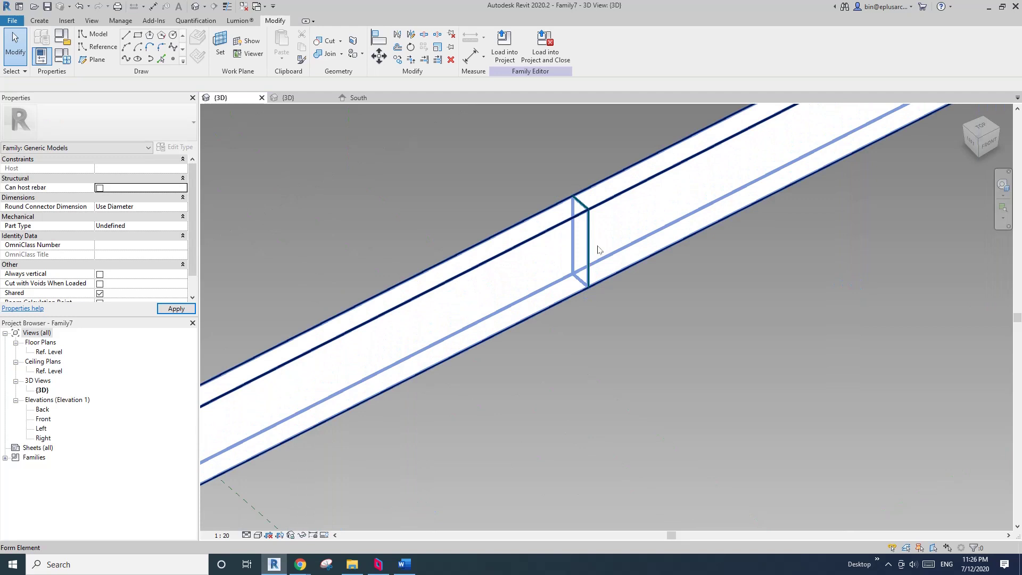
left_click(624, 216)
key("h")
key("h")
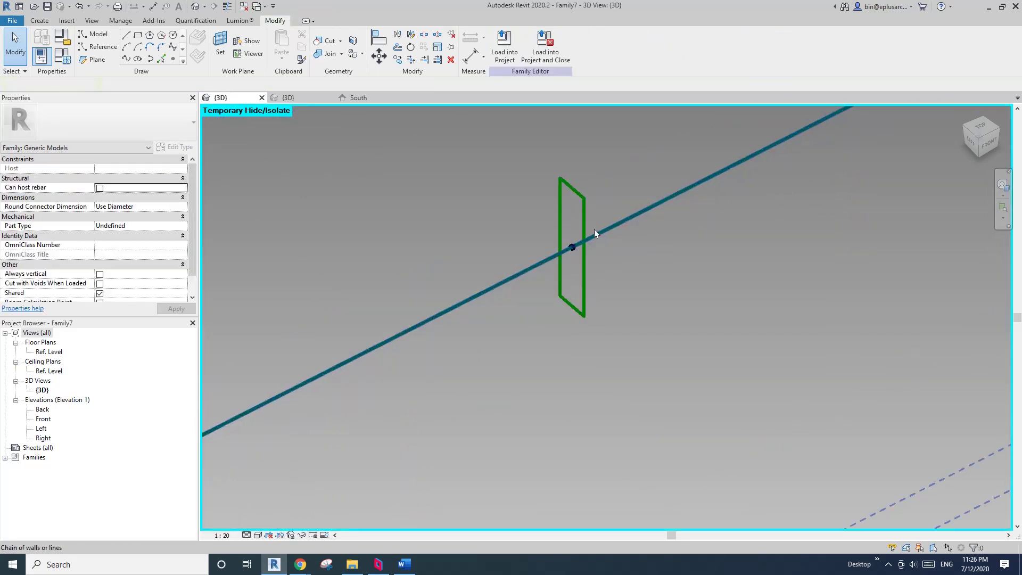
Step: Convert the temporary width dimension between the rectangular profile's two long sides into a permanent dimension
left_click(583, 217)
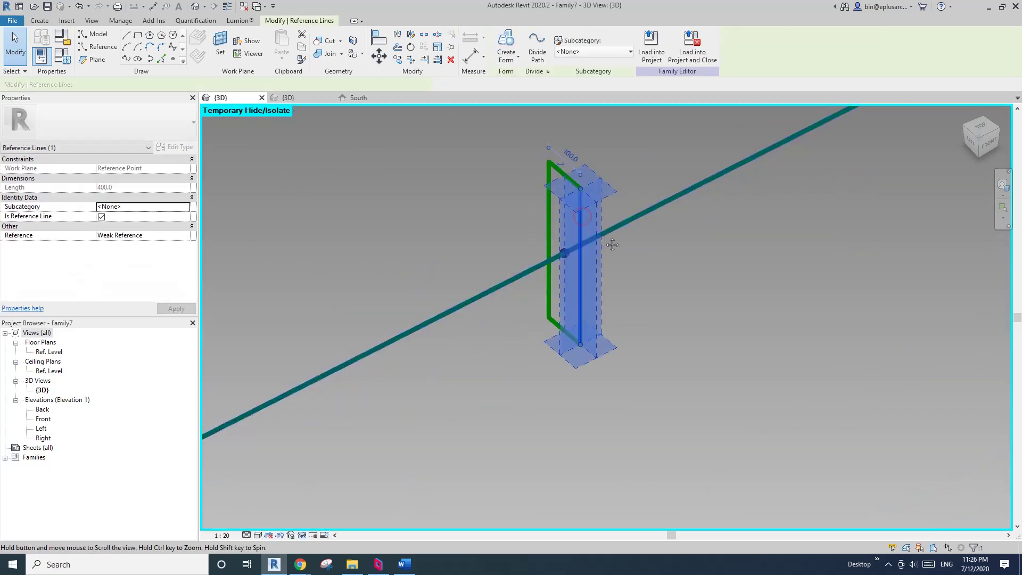
middle_click_drag(584, 224, 593, 254)
scroll(573, 201, "up", 1)
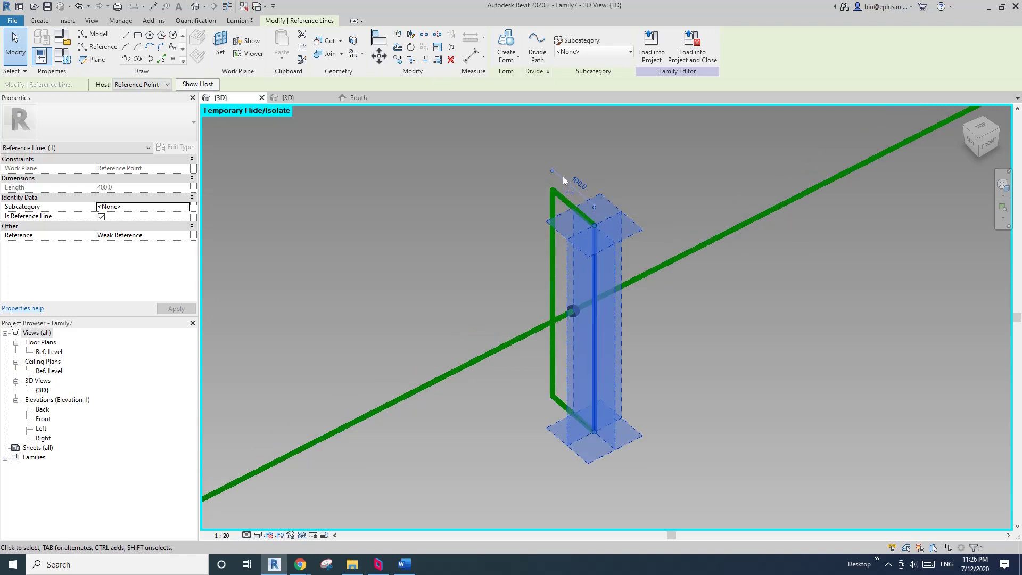
left_click(569, 194)
key("Escape")
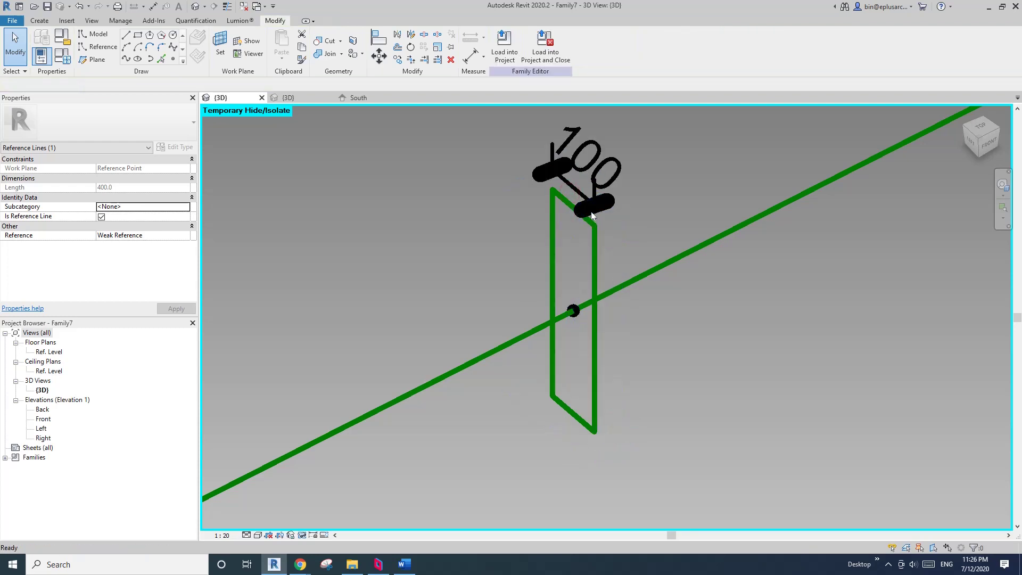
left_click(591, 212)
middle_click_drag(582, 194, 574, 302)
key("Escape")
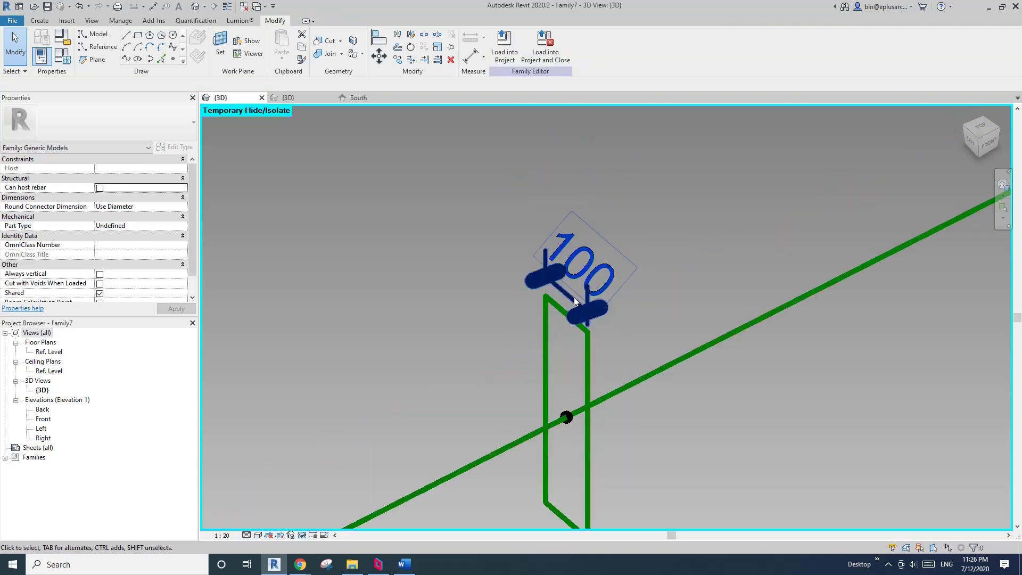
Step: Label the profile's width dimension with a new family type parameter named W
left_click(574, 299)
scroll(613, 266, "down", 2)
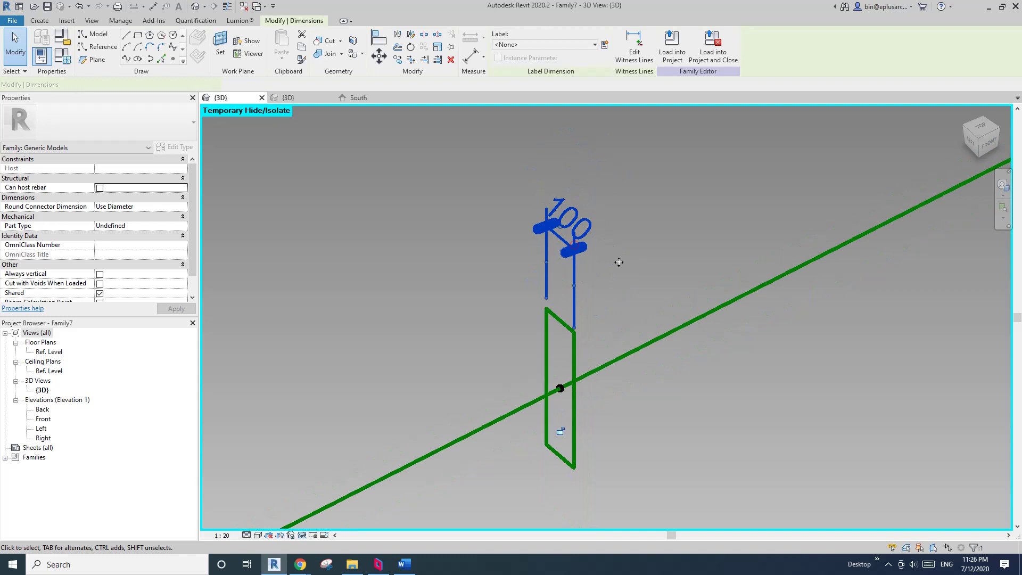
middle_click_drag(595, 348, 595, 310)
scroll(594, 310, "down", 1)
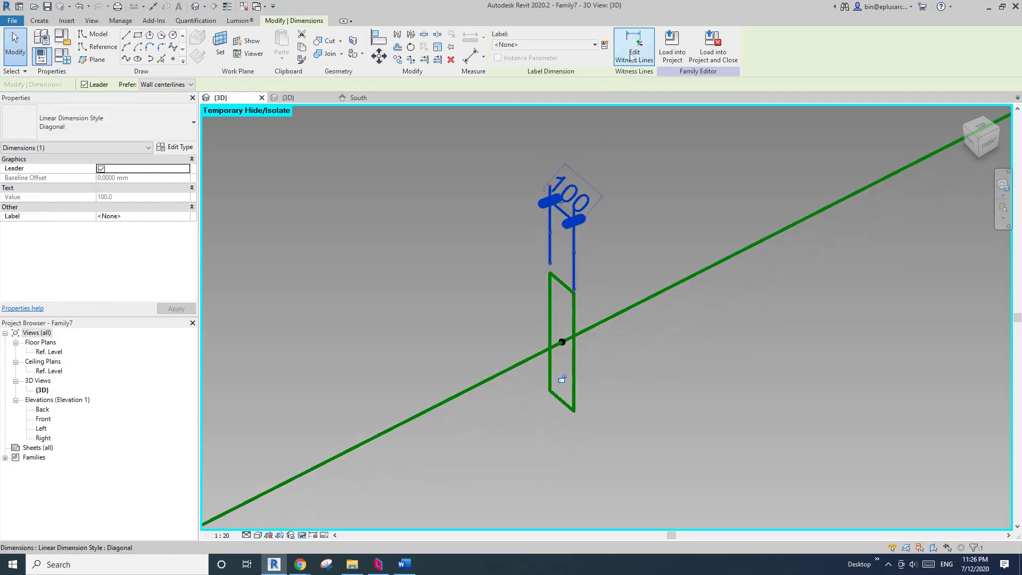
left_click(605, 45)
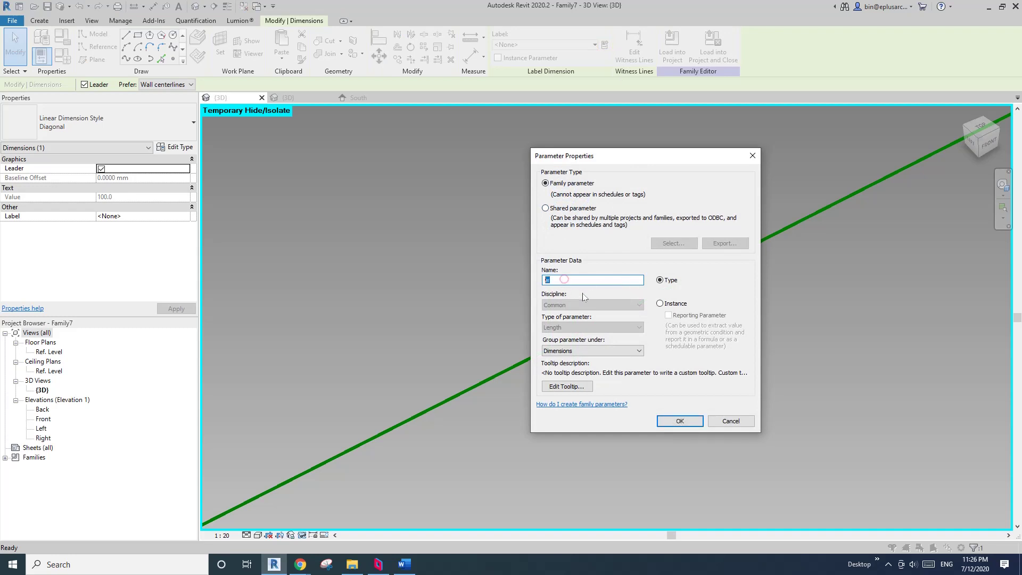
type("W")
left_click(680, 421)
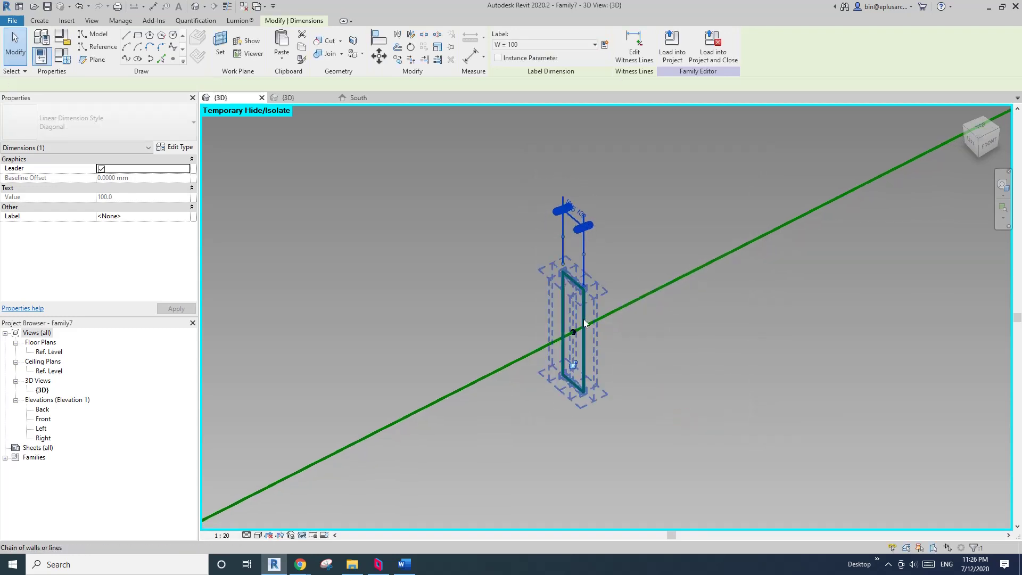
Step: Make the profile's depth dimension permanent and label it with a new family type parameter named D
left_click(576, 282)
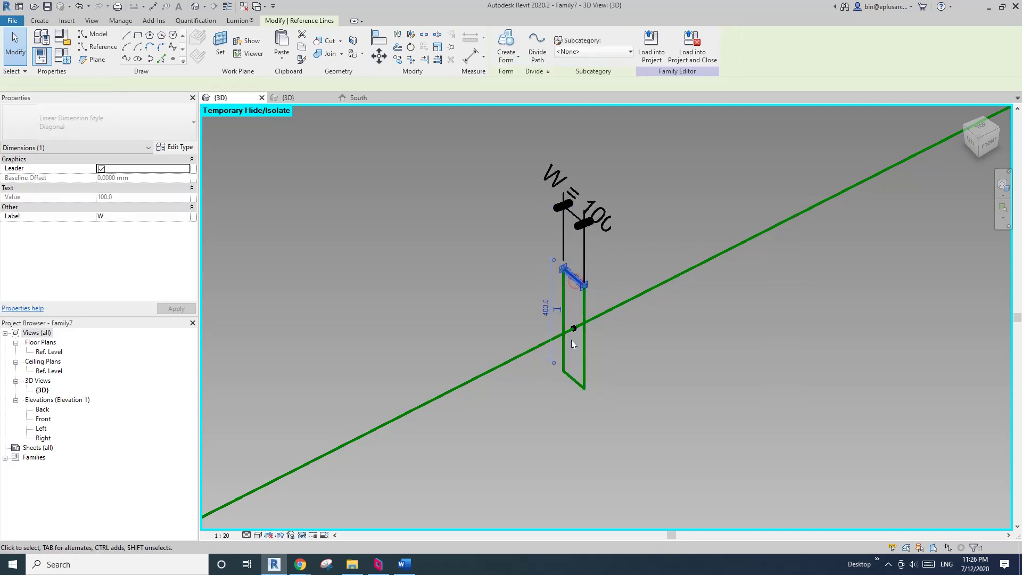
left_click(556, 311)
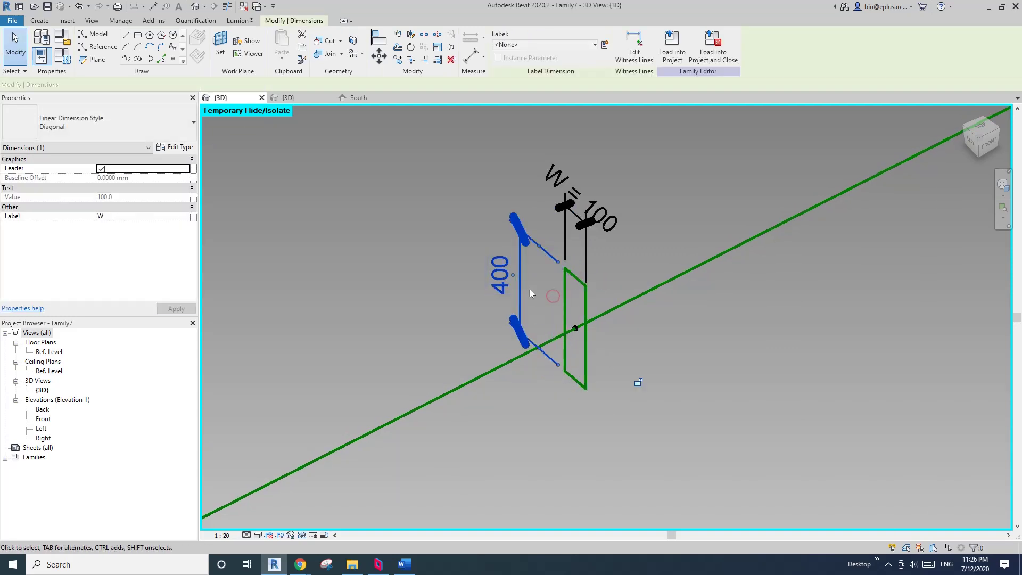
left_click(595, 47)
left_click(580, 41)
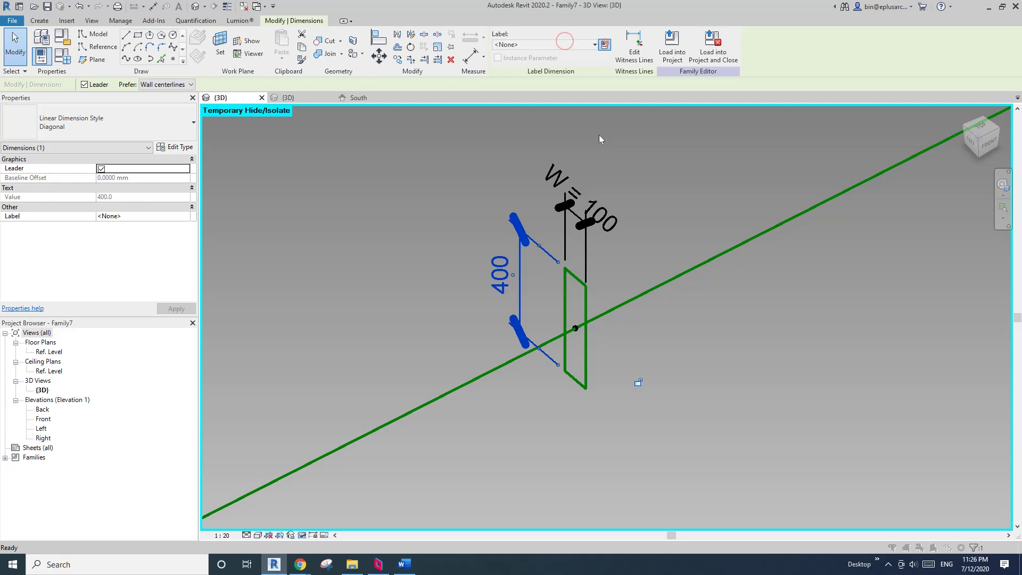
left_click(605, 44)
type("D")
left_click(680, 421)
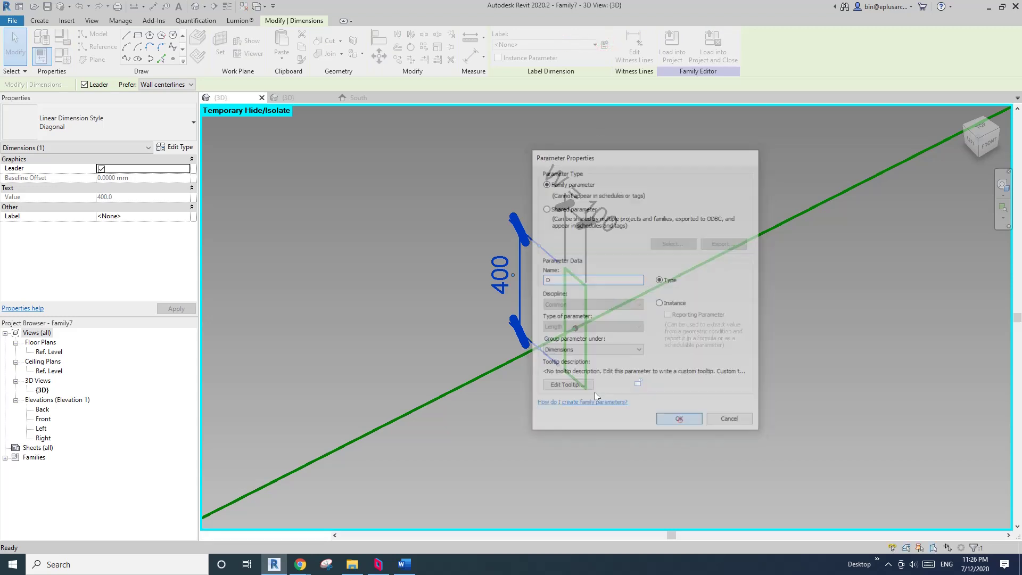
key("Escape")
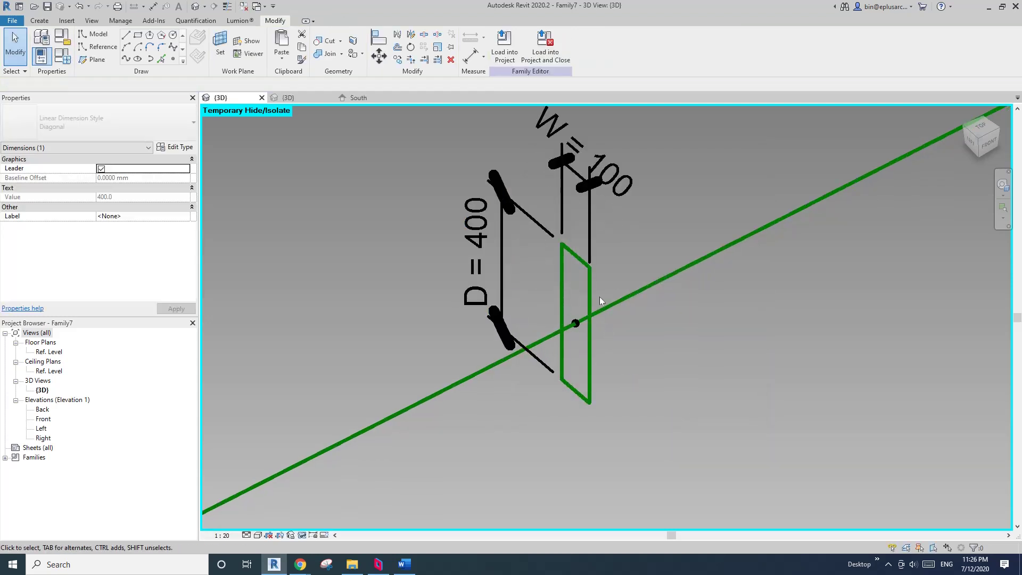
scroll(510, 337, "down", 2)
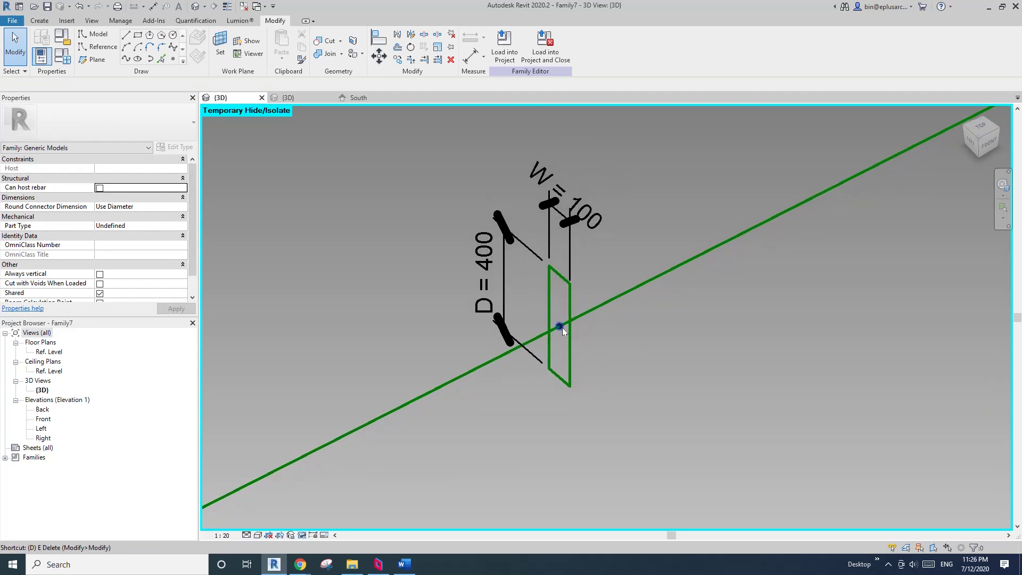
key("d")
key("i")
scroll(564, 309, "up", 3)
key("Escape")
left_click(564, 266)
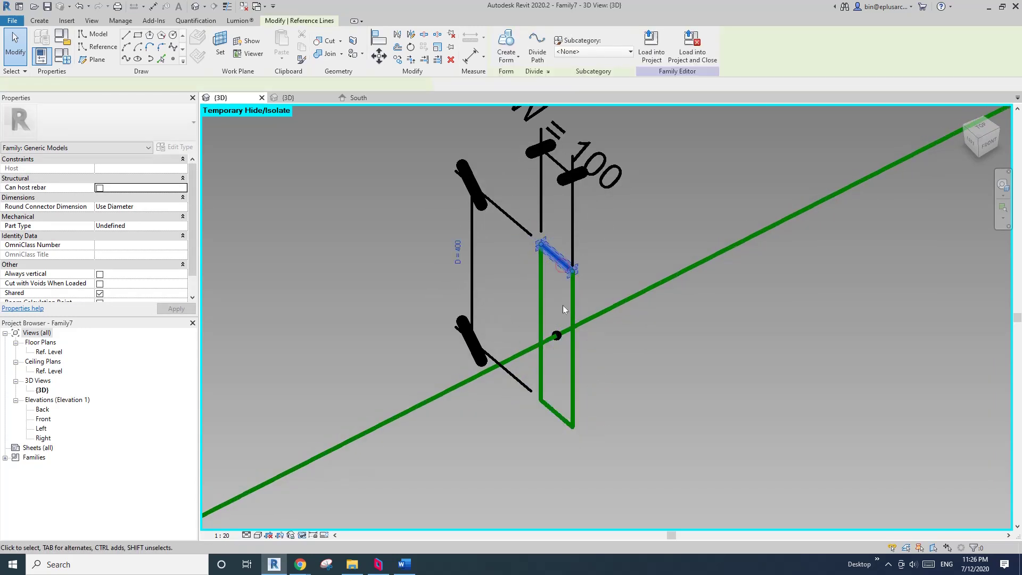
key("Escape")
Step: Dimension the profile's upper edge, centre point and lower edge in one aligned string and make the segments equal
key("d")
key("i")
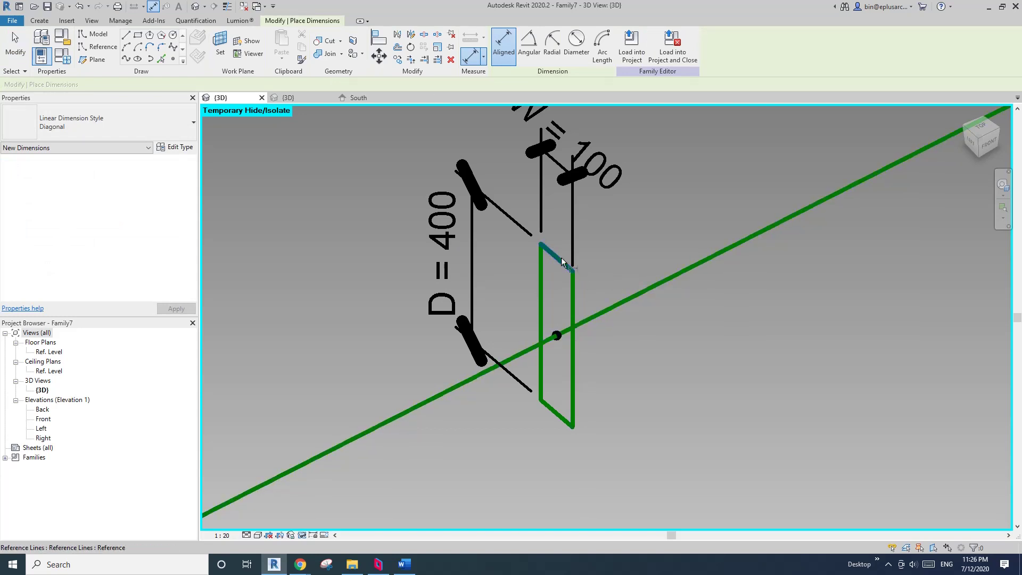
left_click(566, 300)
left_click(557, 336)
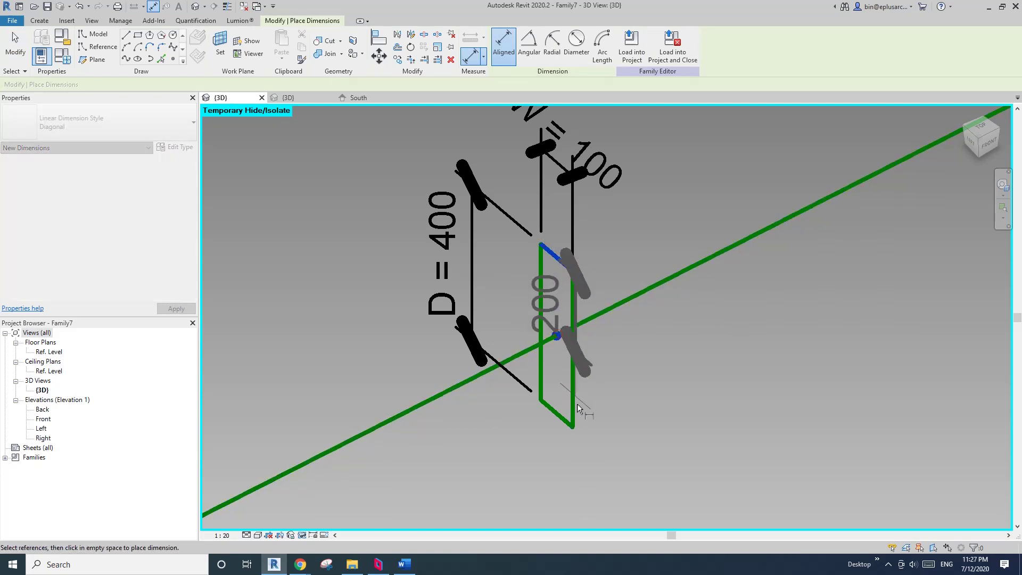
left_click(663, 411)
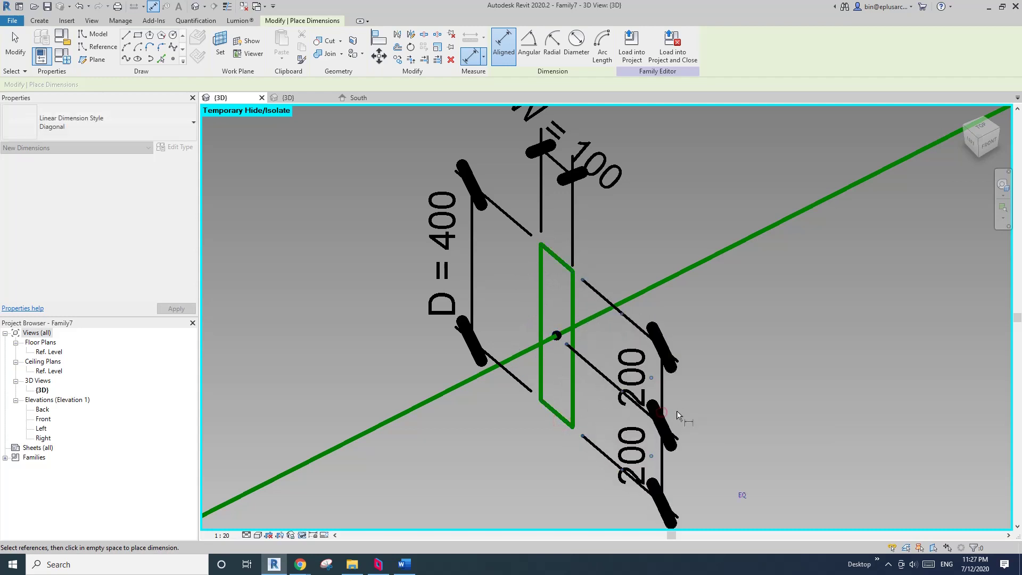
scroll(676, 410, "down", 2)
left_click(668, 413)
Step: Dimension the profile's two long sides and centre point in one string below it and make the segments equal
middle_click_drag(561, 291, 564, 298)
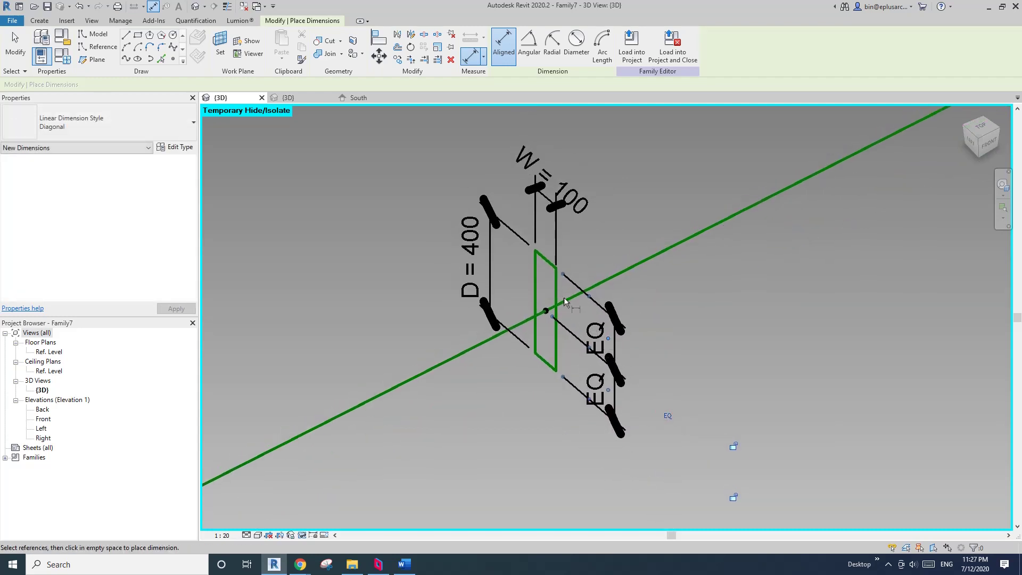
scroll(558, 277, "up", 2)
left_click(526, 283)
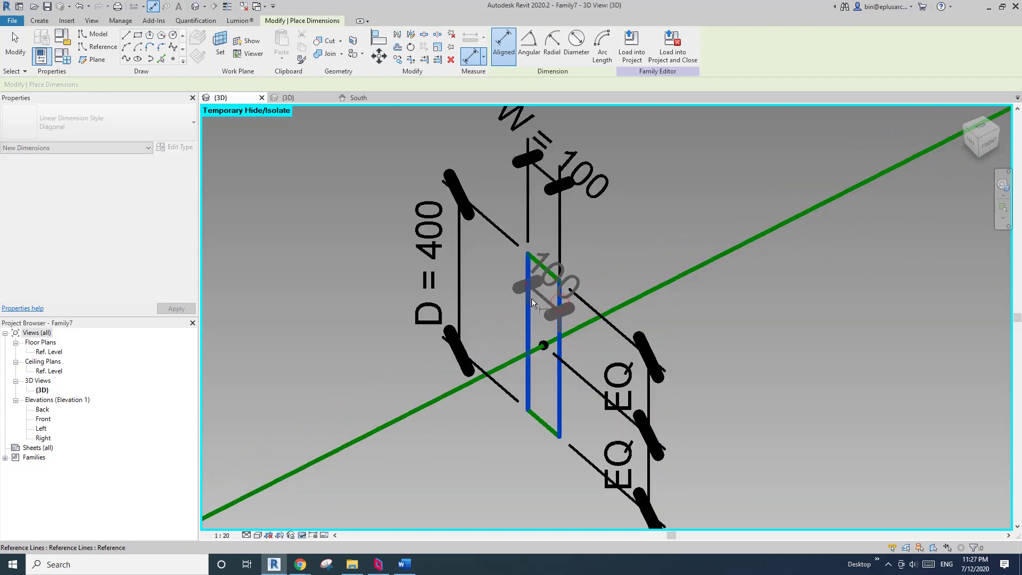
left_click(544, 344)
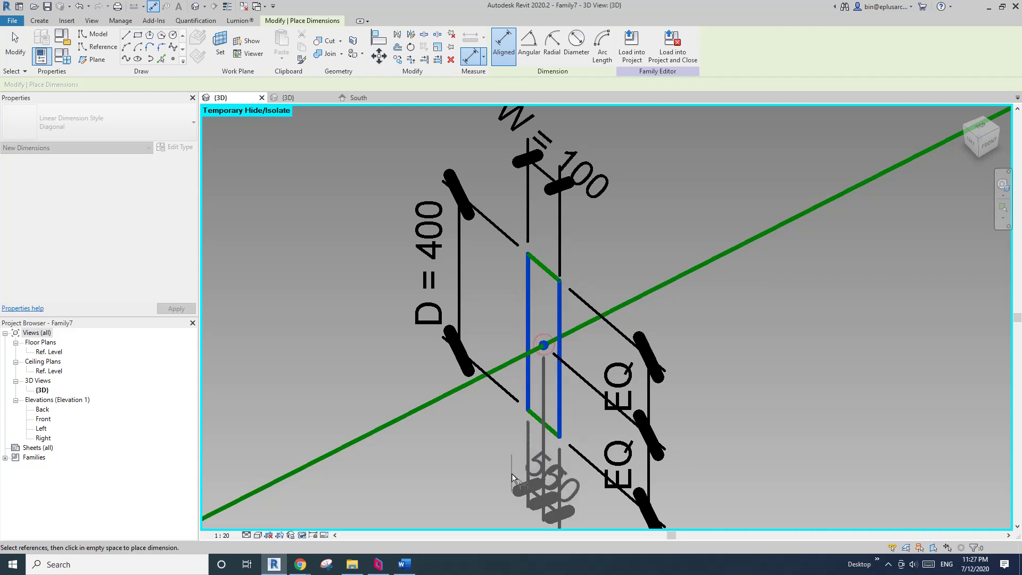
left_click(512, 474)
middle_click_drag(512, 474, 544, 304)
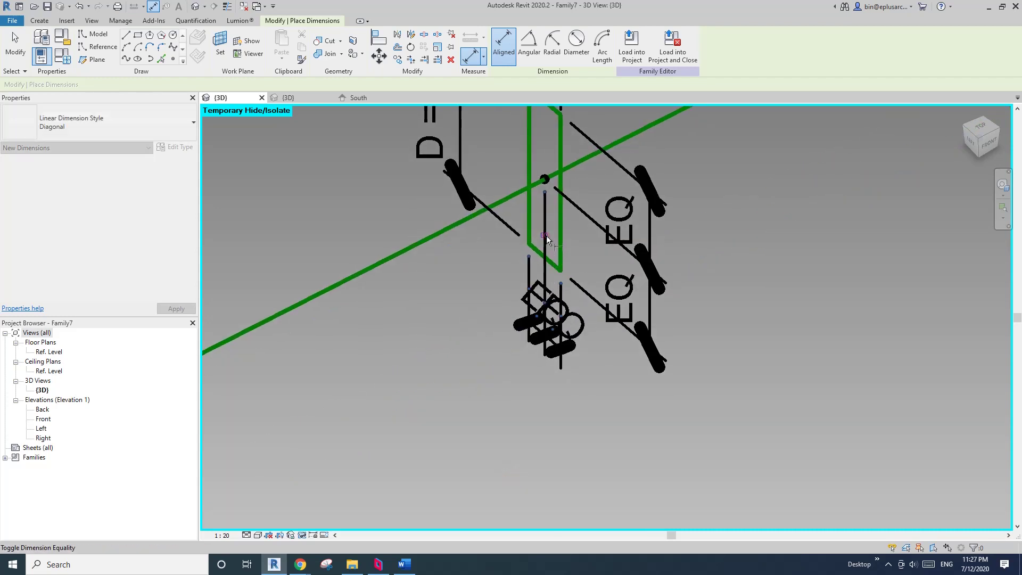
scroll(547, 239, "down", 1)
scroll(516, 347, "down", 1)
middle_click_drag(527, 209, 556, 300)
key("Escape")
middle_click_drag(442, 293, 564, 326)
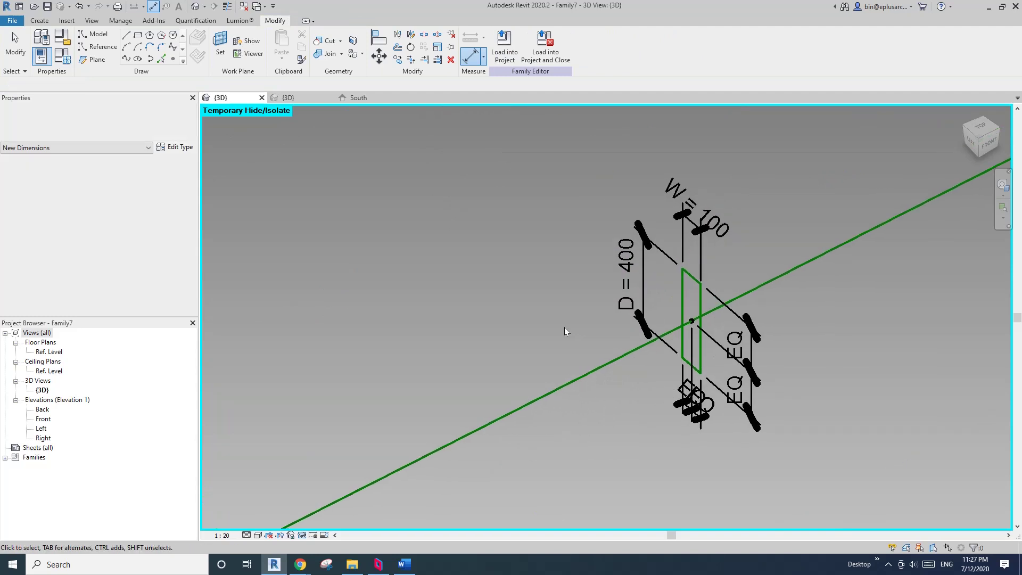
key("Escape")
Step: Set the family type parameters D to 900 and W to 300 and apply them to the profile
key("f")
key("t")
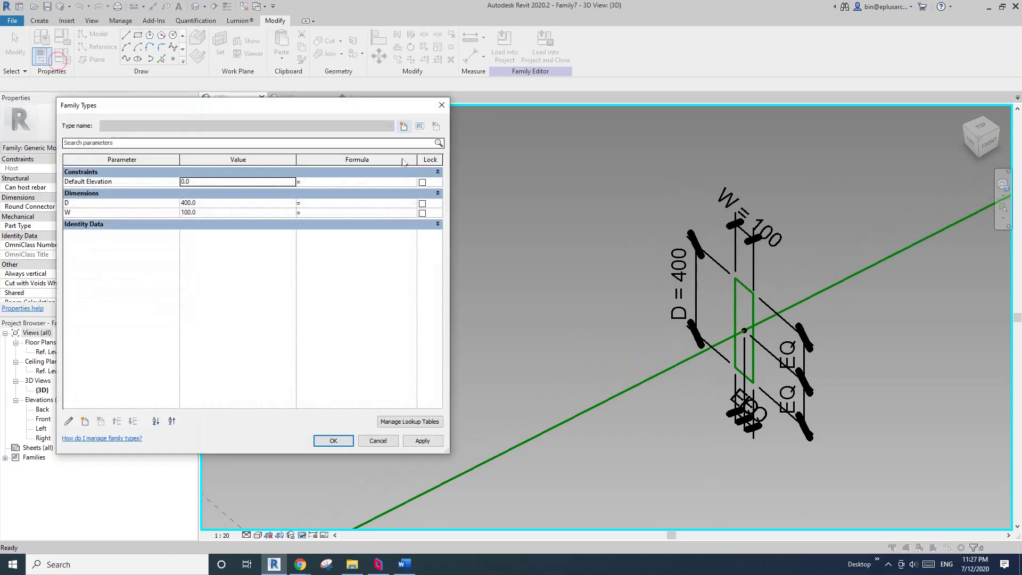
left_click_drag(277, 110, 371, 131)
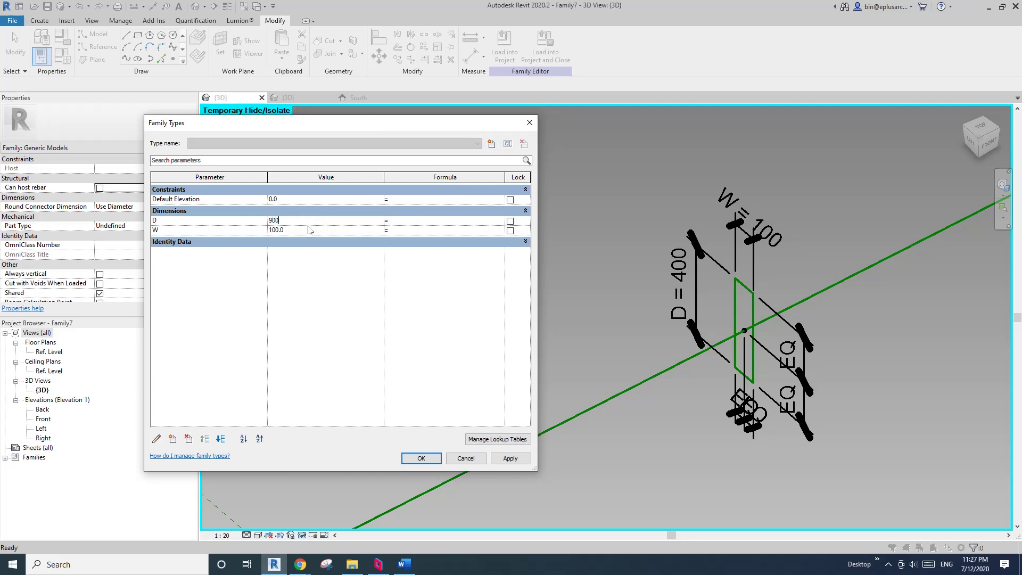
left_click(512, 458)
left_click(421, 459)
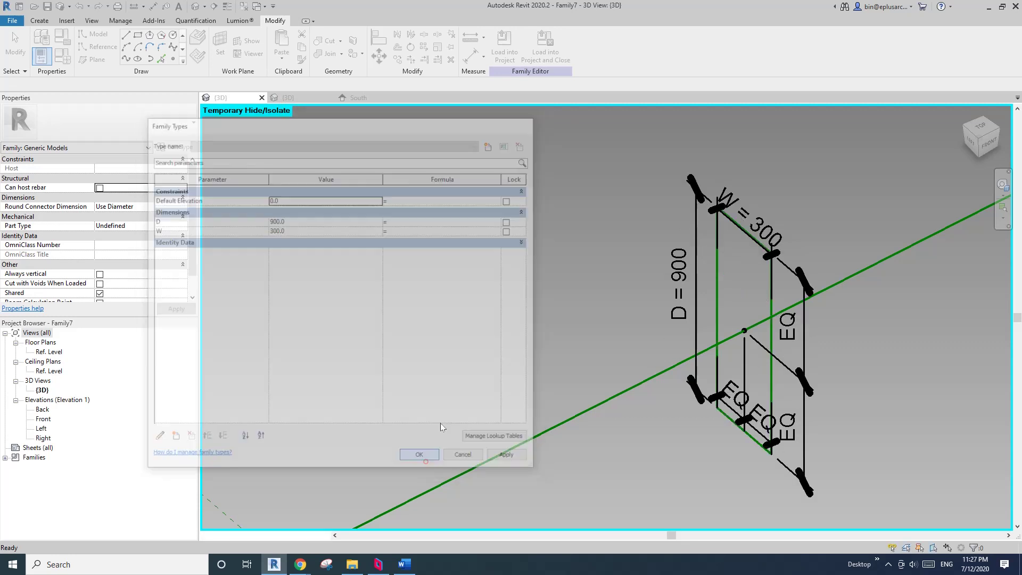
Step: Load the frame family into the mass family and close it without saving, overwriting the existing version
left_click(545, 54)
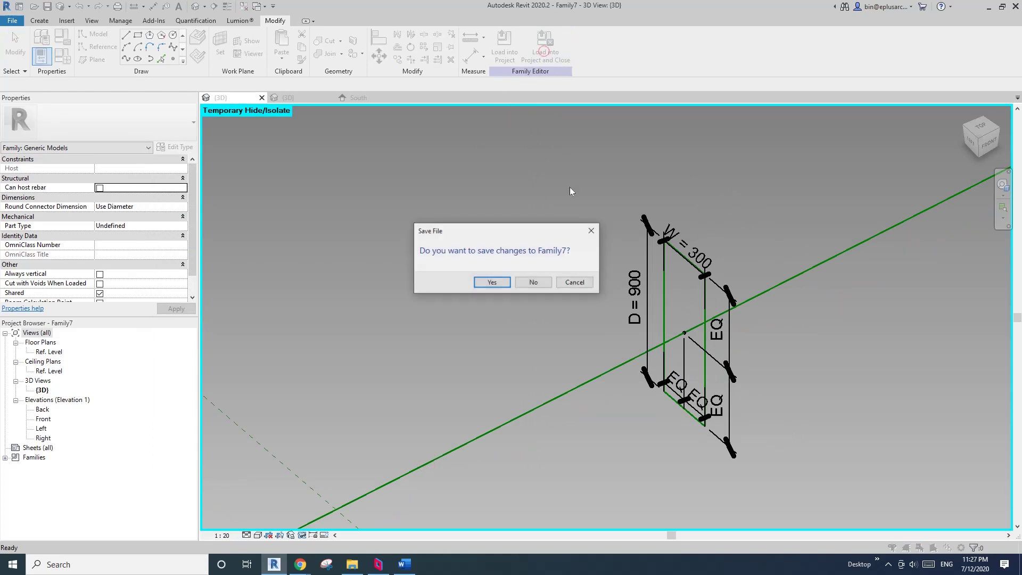
left_click(534, 283)
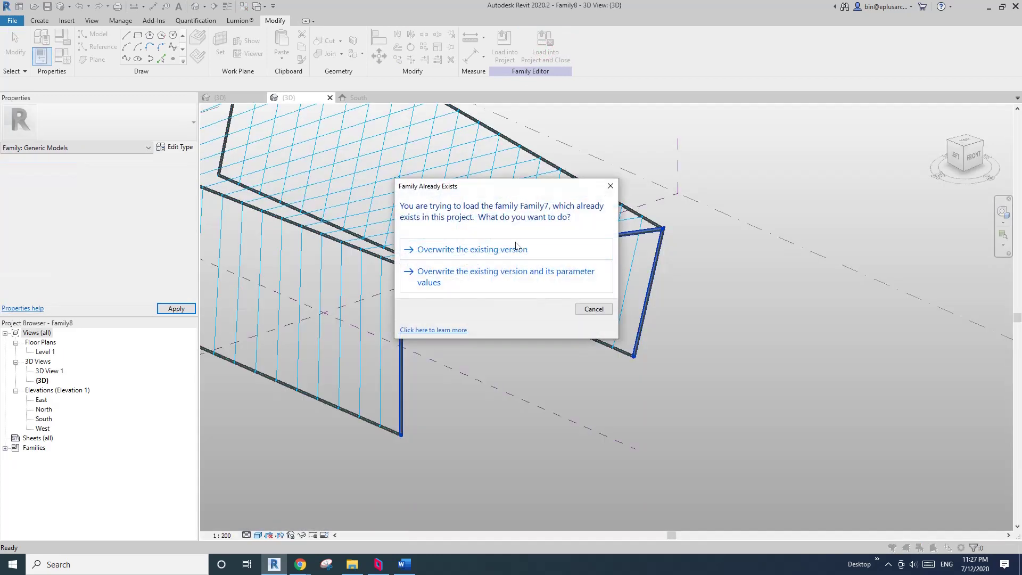
left_click(519, 248)
Step: Change the depth parameter D in the type properties of the placed frame
scroll(458, 266, "up", 3)
scroll(550, 261, "down", 2)
left_click(506, 245)
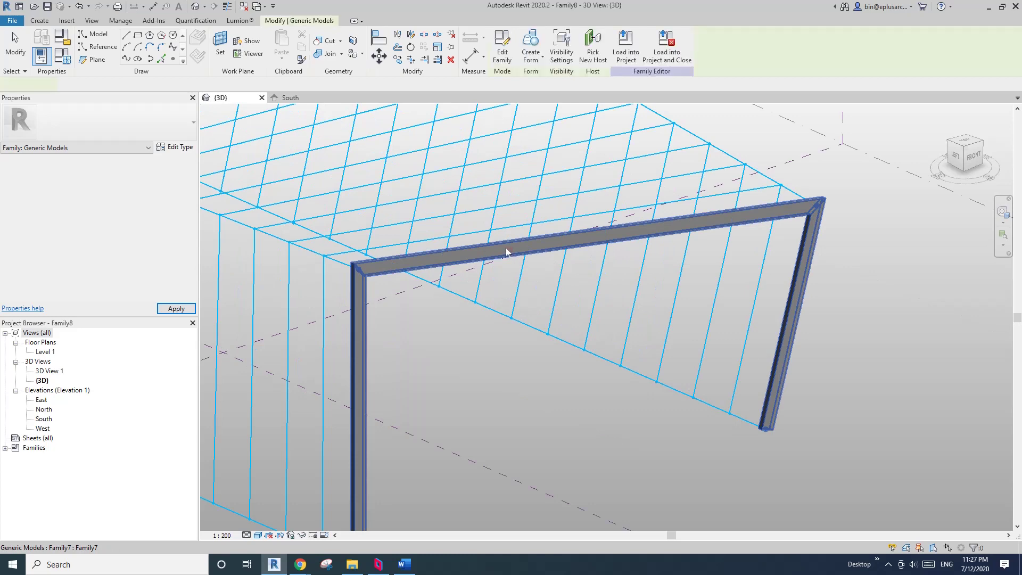
middle_click_drag(506, 245, 629, 226, "shift")
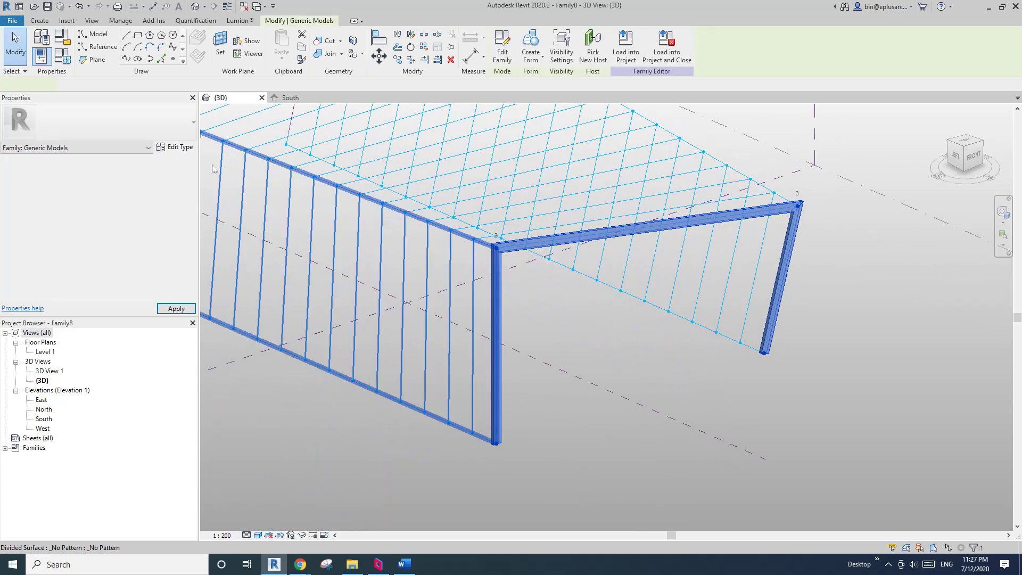
left_click(176, 147)
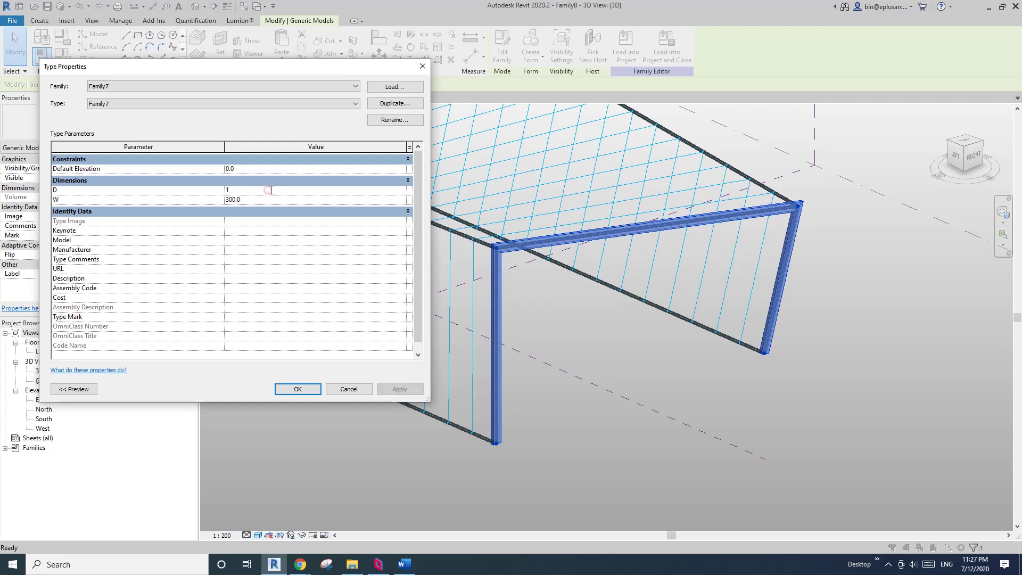
left_click(301, 390)
key("Escape")
Step: Repeat the placed frame along the divided surface nodes of the lofted form
scroll(549, 250, "down", 3)
middle_click_drag(548, 250, 639, 260, "shift")
left_click(637, 233)
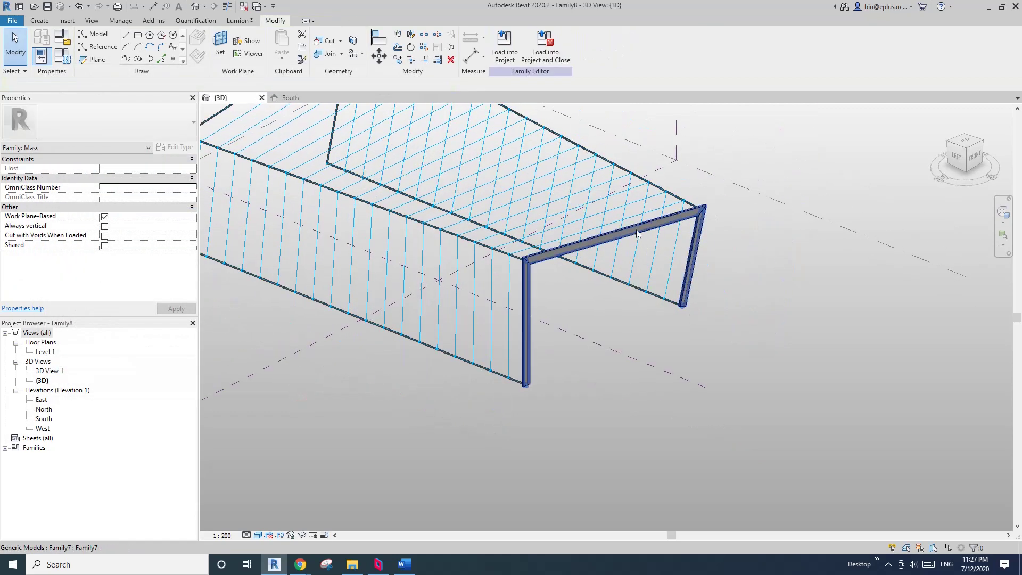
left_click(532, 253)
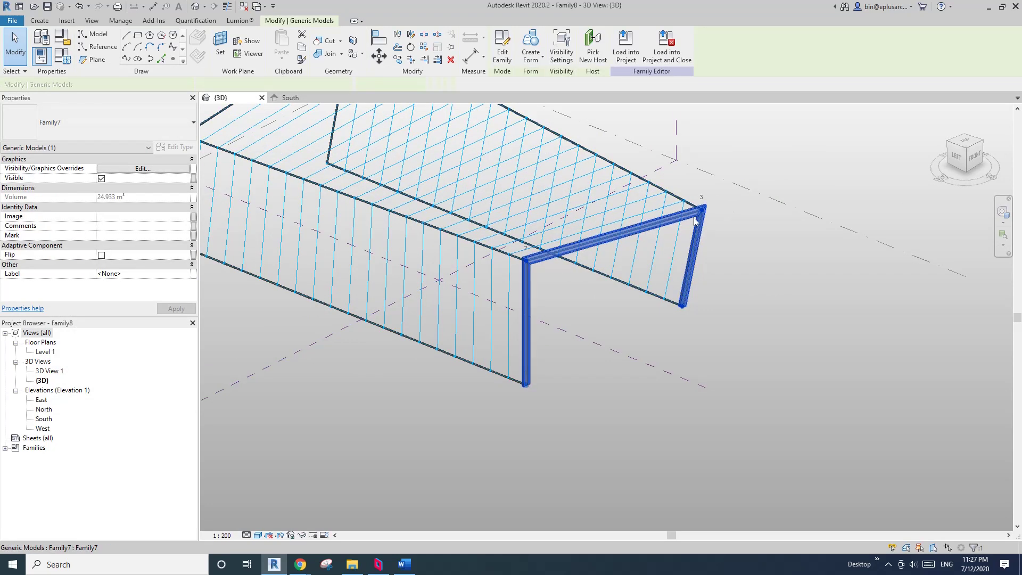
left_click(424, 46)
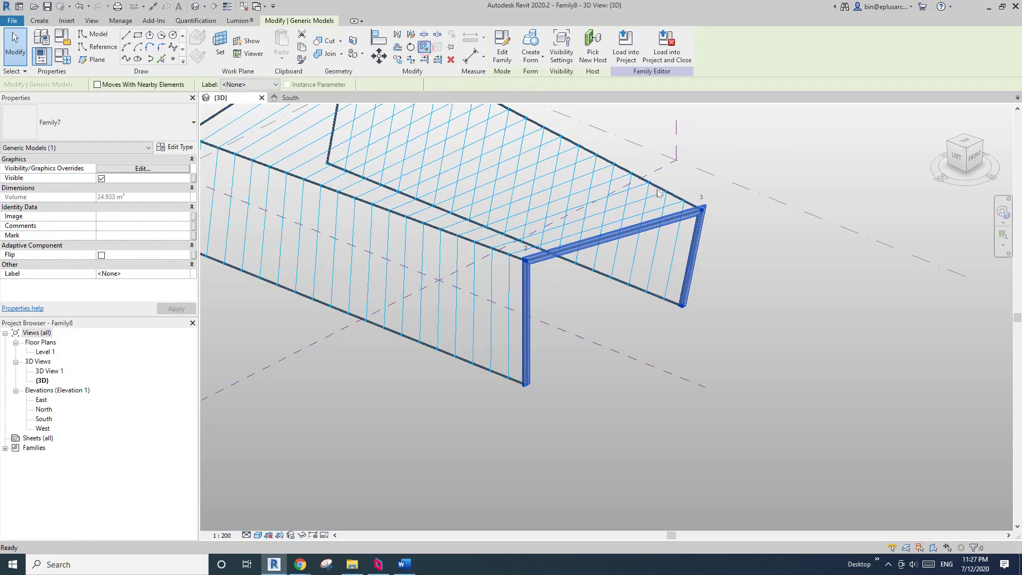
scroll(658, 193, "down", 1)
middle_click_drag(658, 193, 493, 162)
middle_click_drag(692, 234, 491, 356)
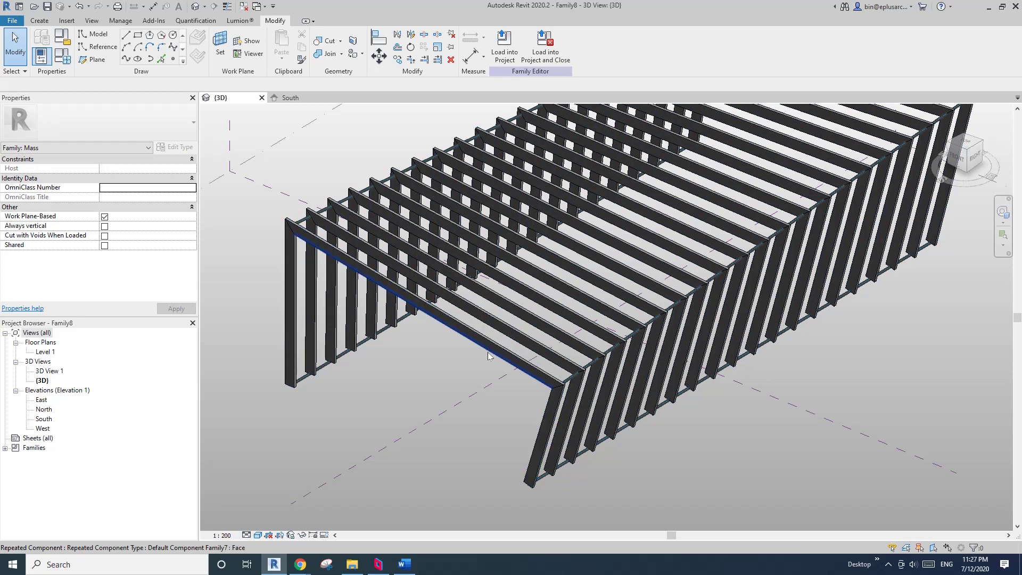
Step: Temporarily hide the repeated frames to expose the divided surfaces and their reference lines
left_click(528, 362)
scroll(514, 352, "up", 3)
middle_click_drag(518, 338, 519, 317)
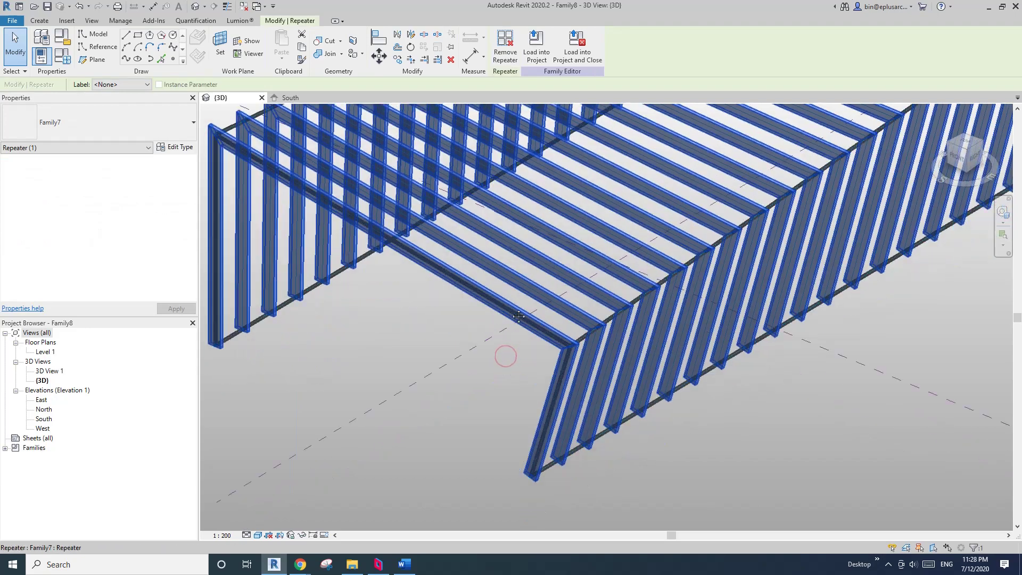
scroll(518, 316, "down", 2)
key("Escape")
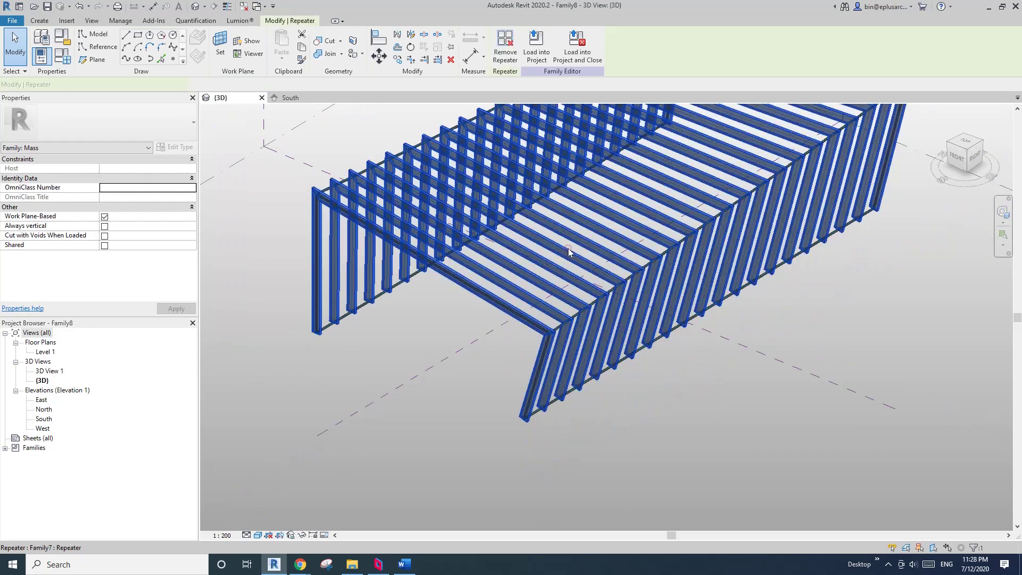
left_click(564, 255)
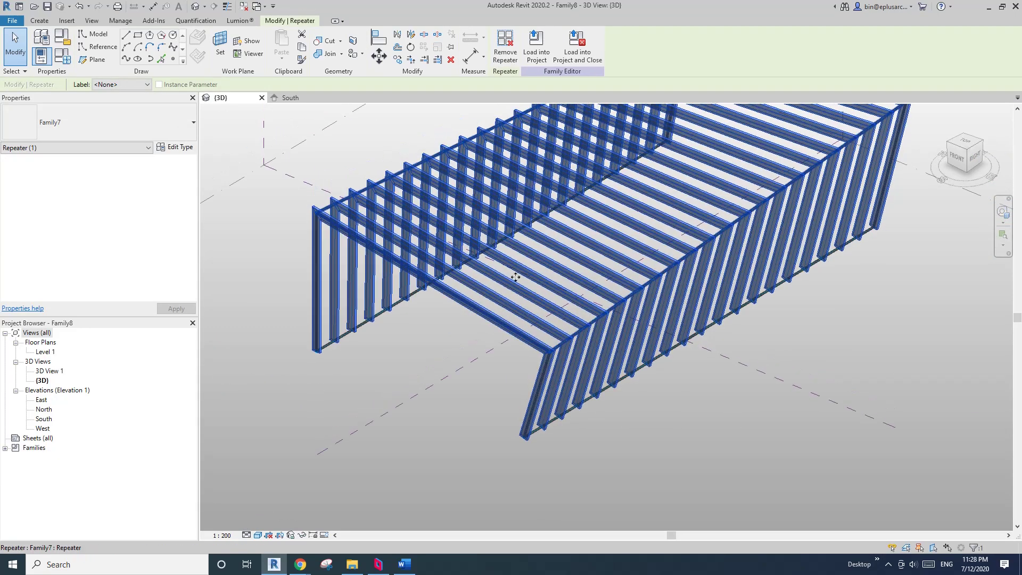
key("h")
key("h")
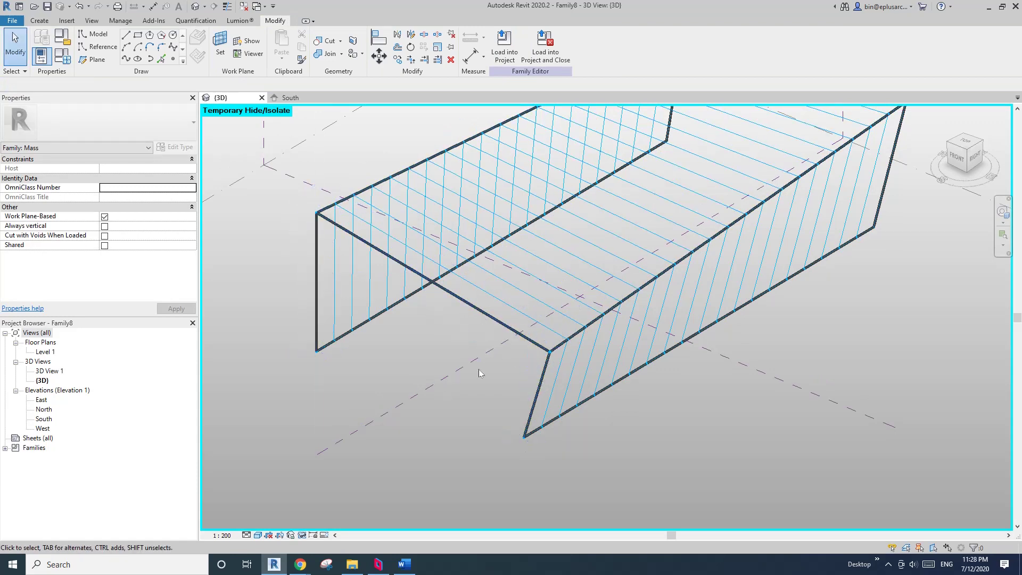
Step: Raise the upper right corner of the front reference-line profile vertically, and restore the hidden frames
left_click(484, 317)
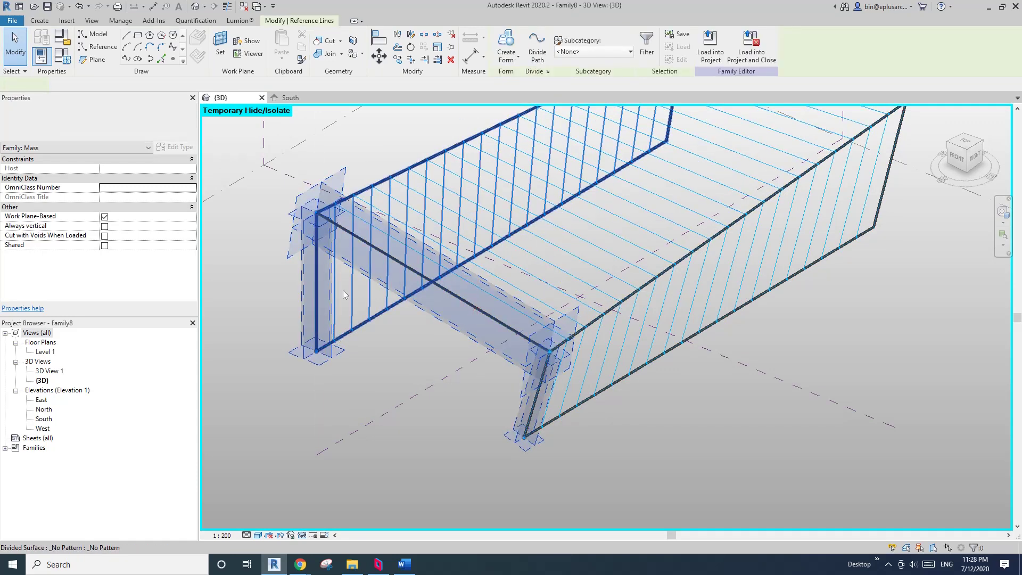
middle_click_drag(329, 226, 663, 366, "shift")
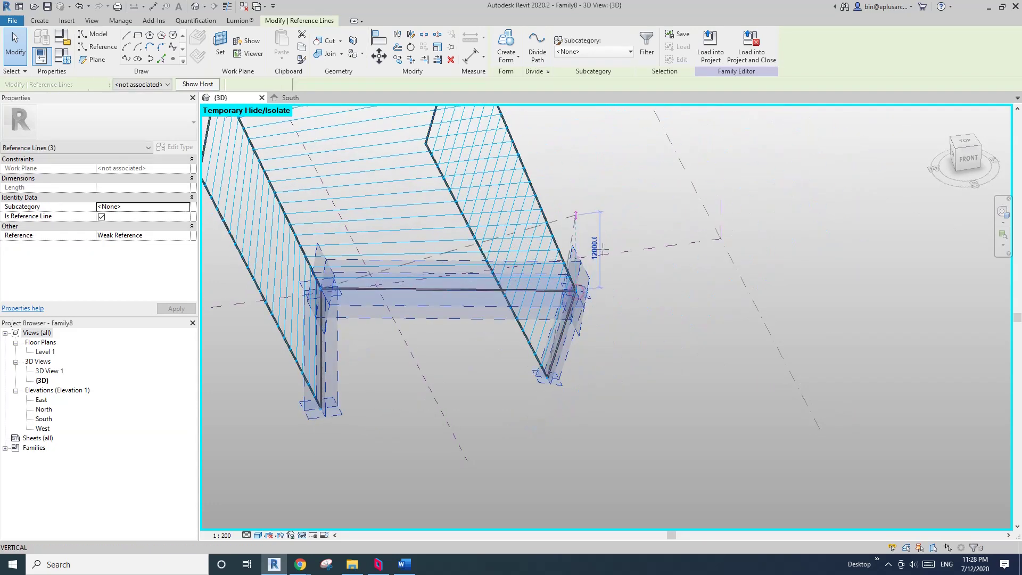
left_click_drag(610, 258, 609, 258)
middle_click_drag(614, 281, 473, 282, "shift")
key("r")
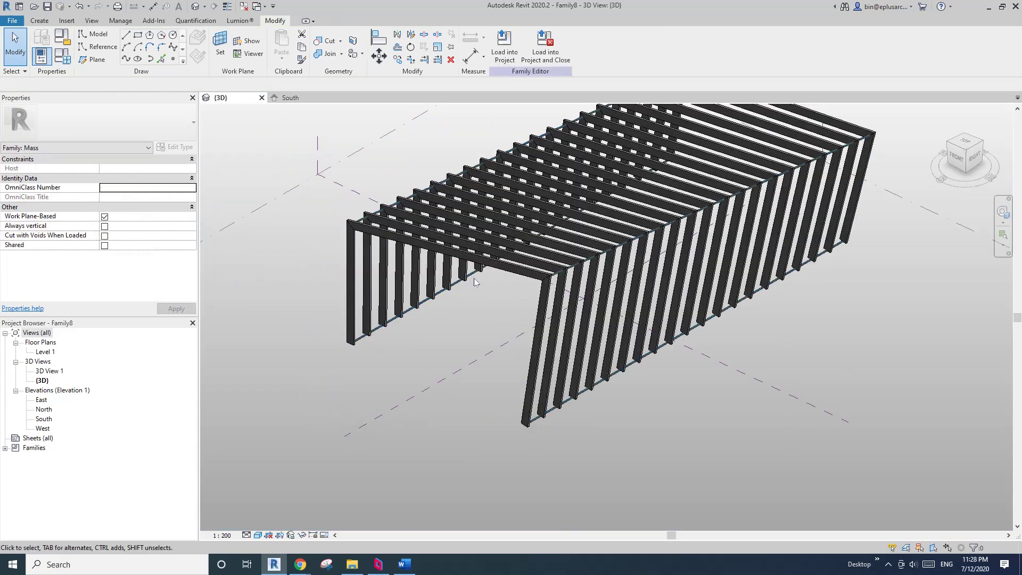
Step: Select the updated frame repeater and temporarily hide it again while facing the front of the structure
middle_click_drag(479, 278, 364, 303, "shift")
left_click(487, 273)
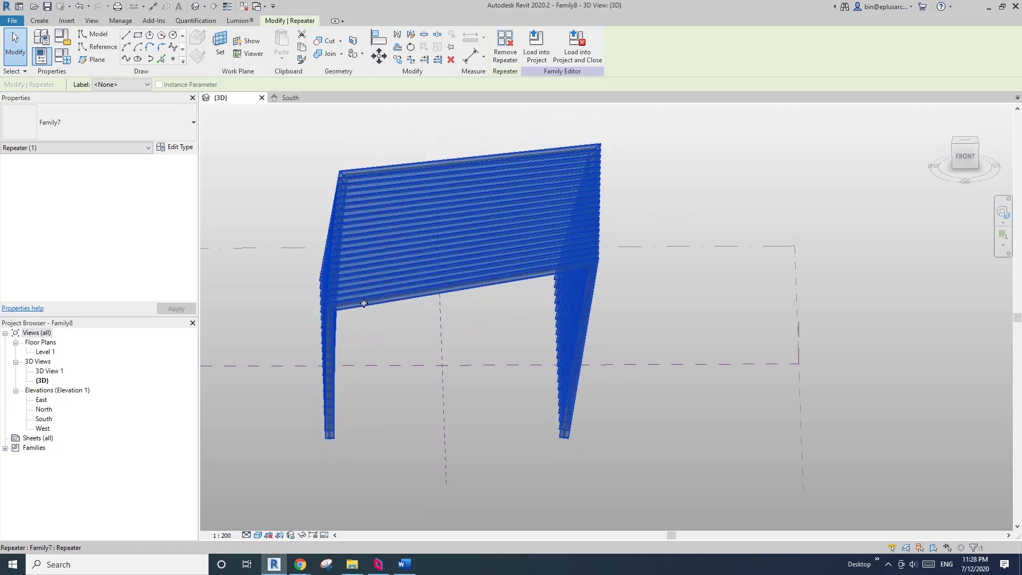
middle_click_drag(481, 305, 521, 358, "shift")
scroll(522, 359, "down", 1)
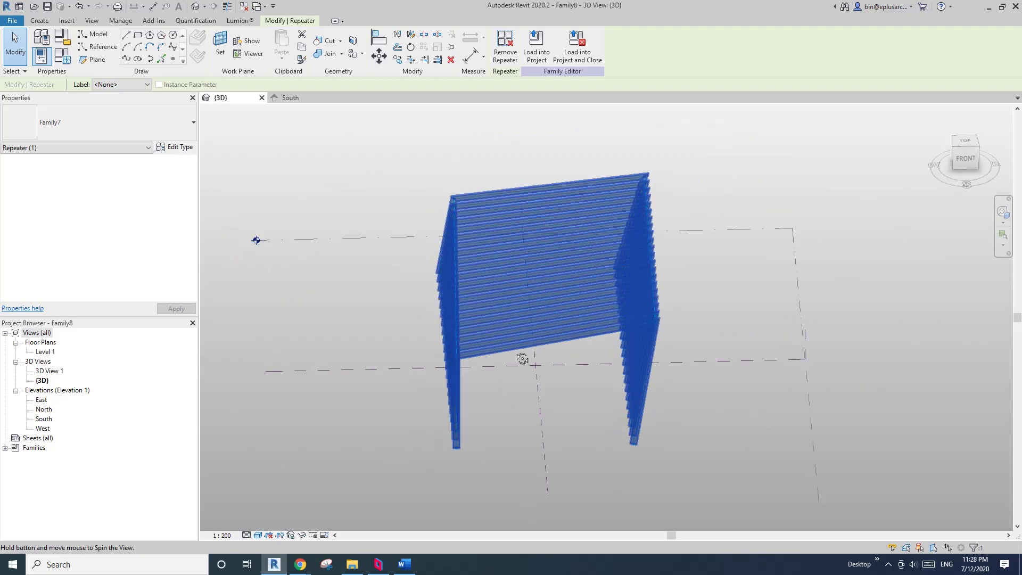
scroll(514, 352, "up", 1)
key("h")
key("h")
Step: Pull the front profile's upper left corner outward and the back profile's upper right corner outward and down
left_click(503, 346)
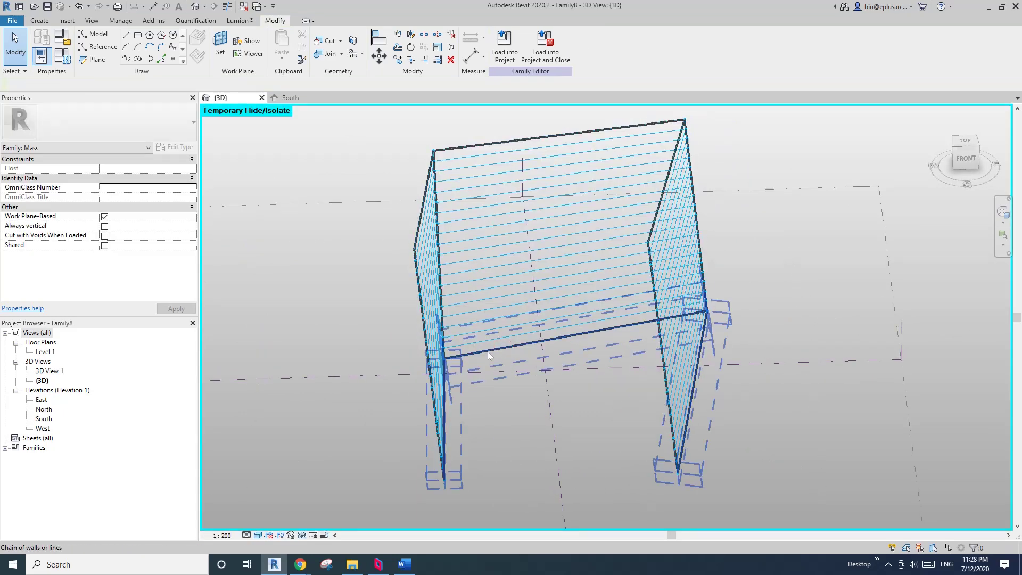
left_click(487, 352)
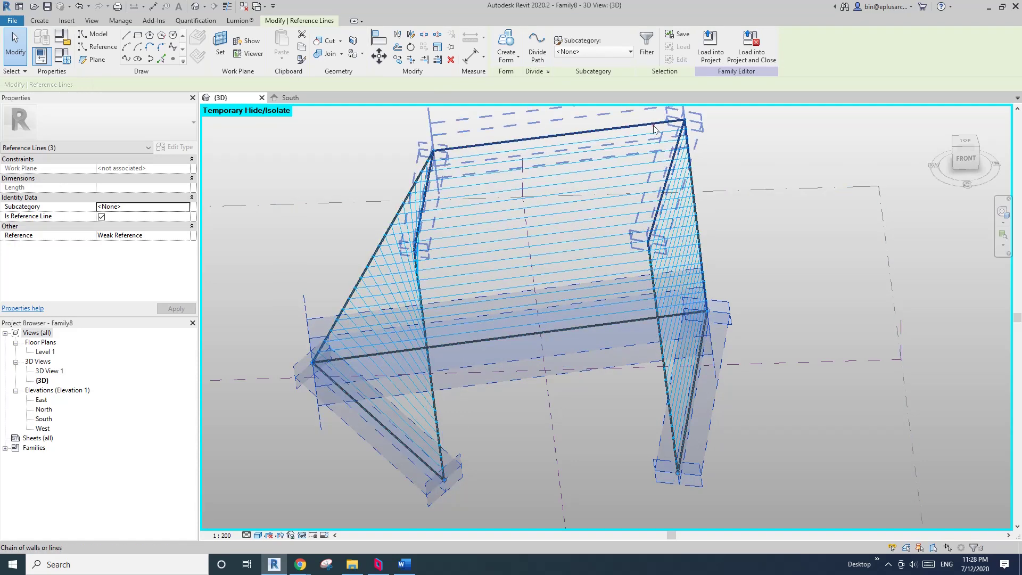
left_click(672, 124)
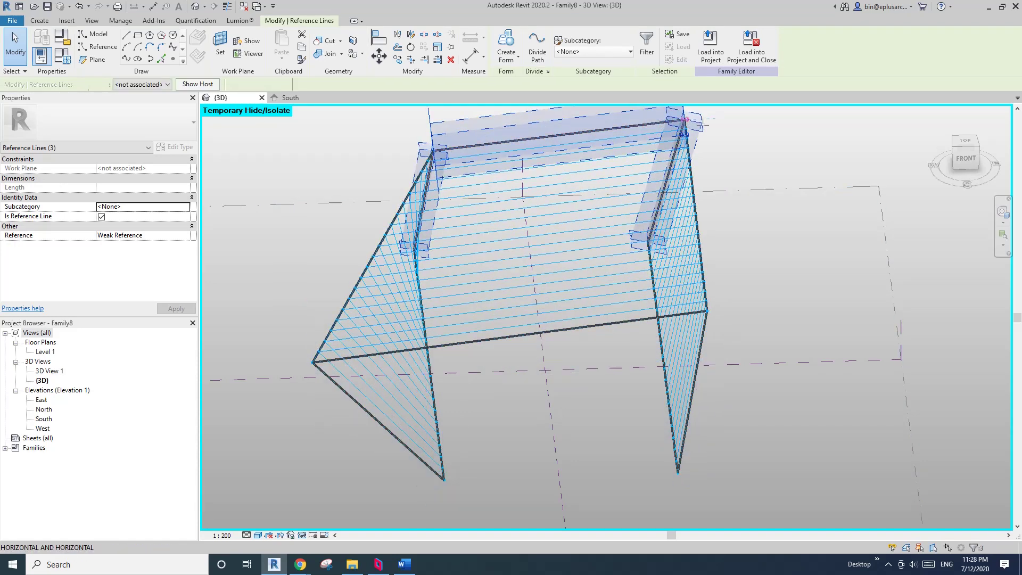
left_click_drag(685, 121, 767, 172)
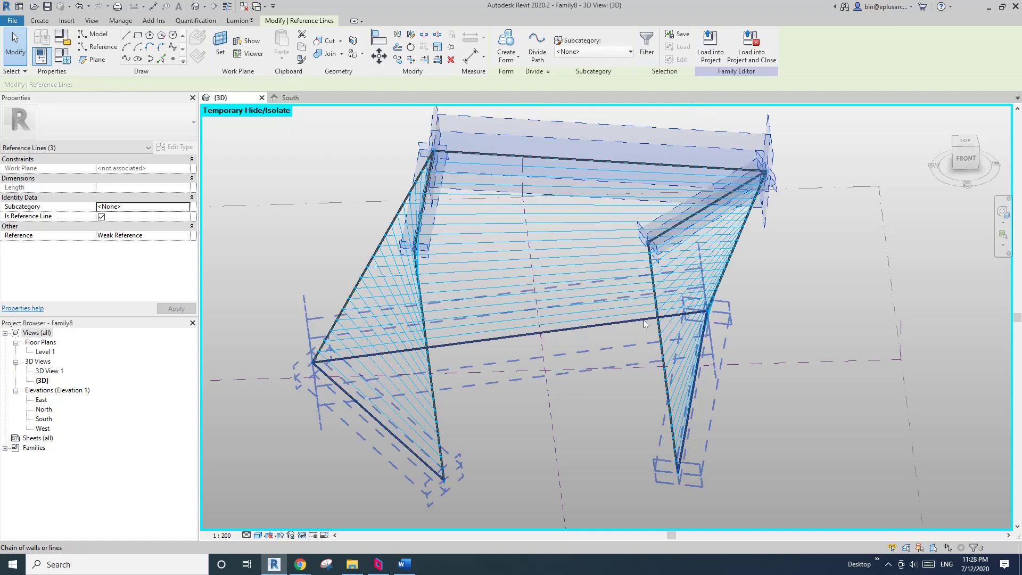
key("Escape")
Step: Reset the temporary hide to bring the repeated frames back over the reshaped form
middle_click_drag(638, 325, 543, 310, "shift")
middle_click_drag(618, 261, 627, 388, "shift")
scroll(637, 411, "down", 2)
scroll(629, 409, "up", 1)
scroll(629, 409, "up", 1)
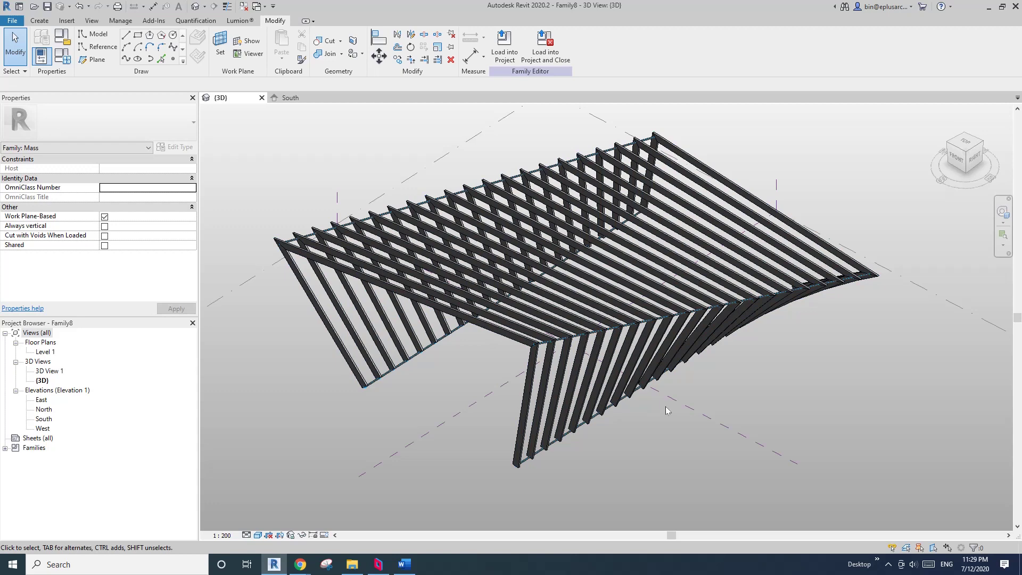